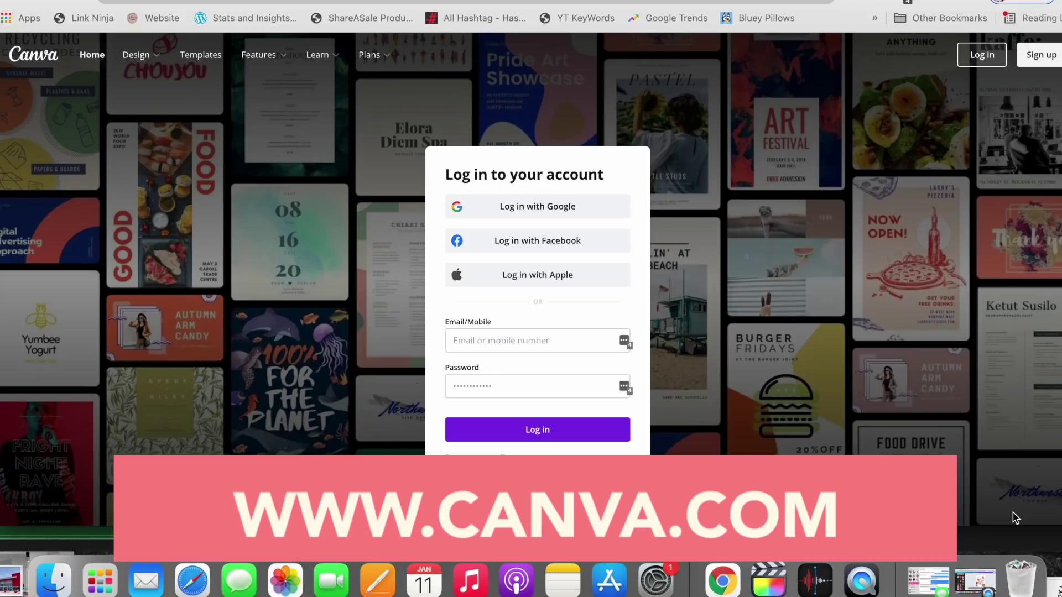
# Log in to the existing Canva account from the website's login form
pyautogui.moveTo(379, 63)
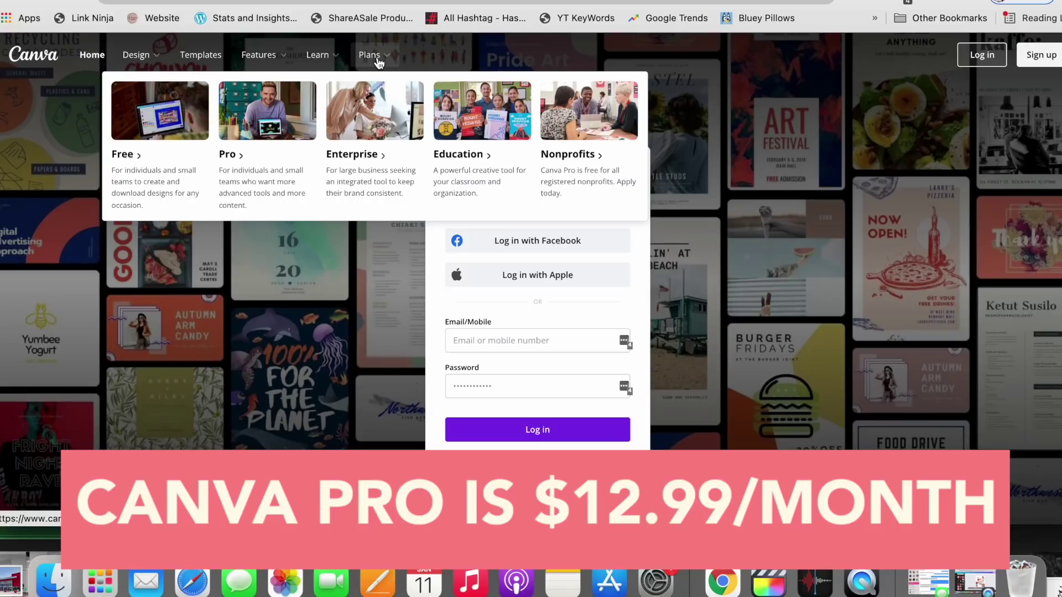
pyautogui.moveTo(267, 61)
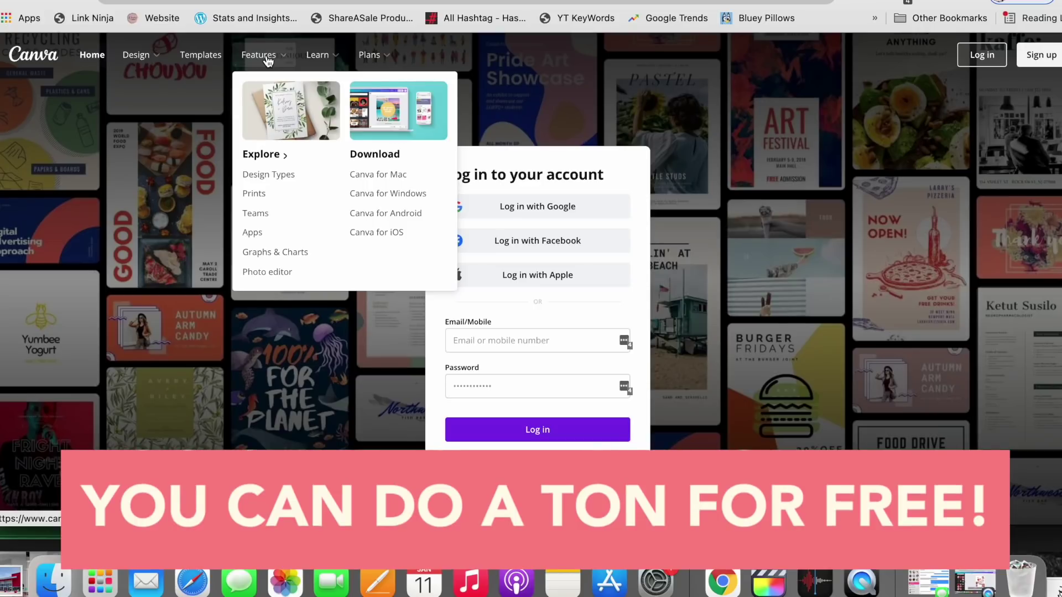
pyautogui.click(580, 430)
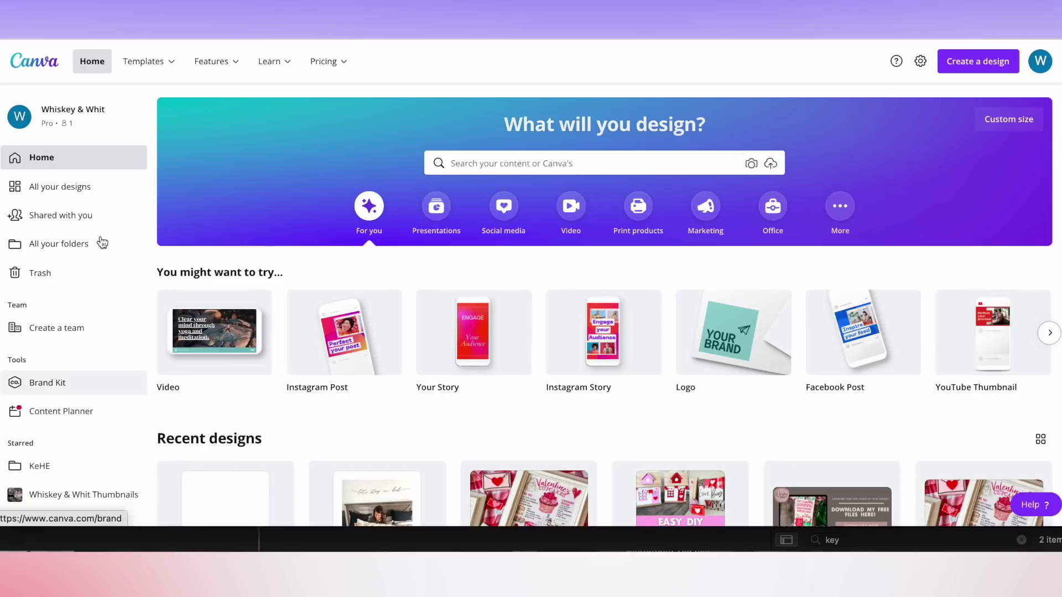
pyautogui.moveTo(138, 70)
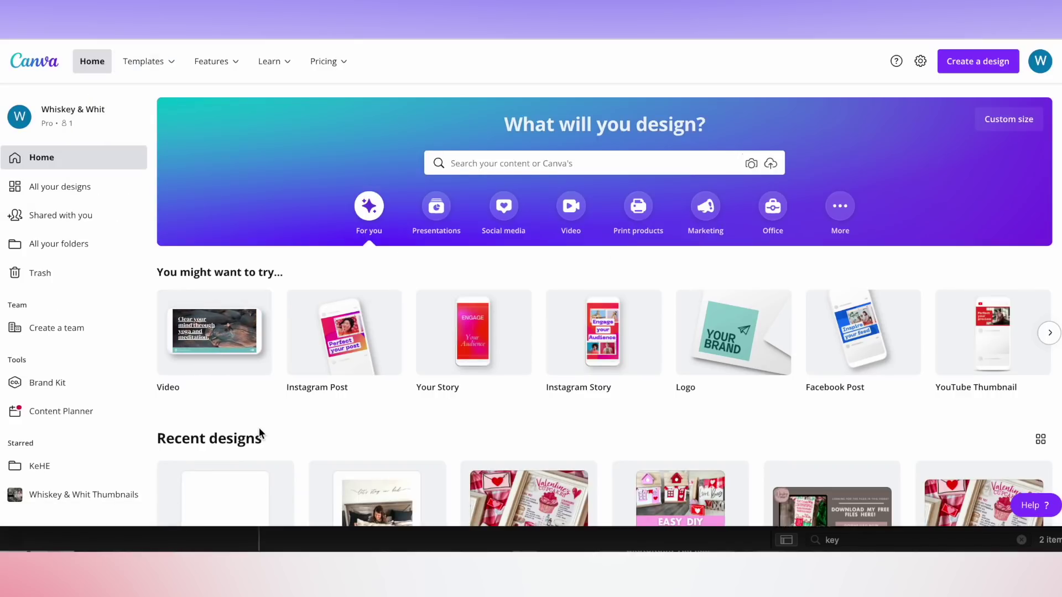
pyautogui.scroll(-2, 259, 427)
pyautogui.scroll(2, 259, 427)
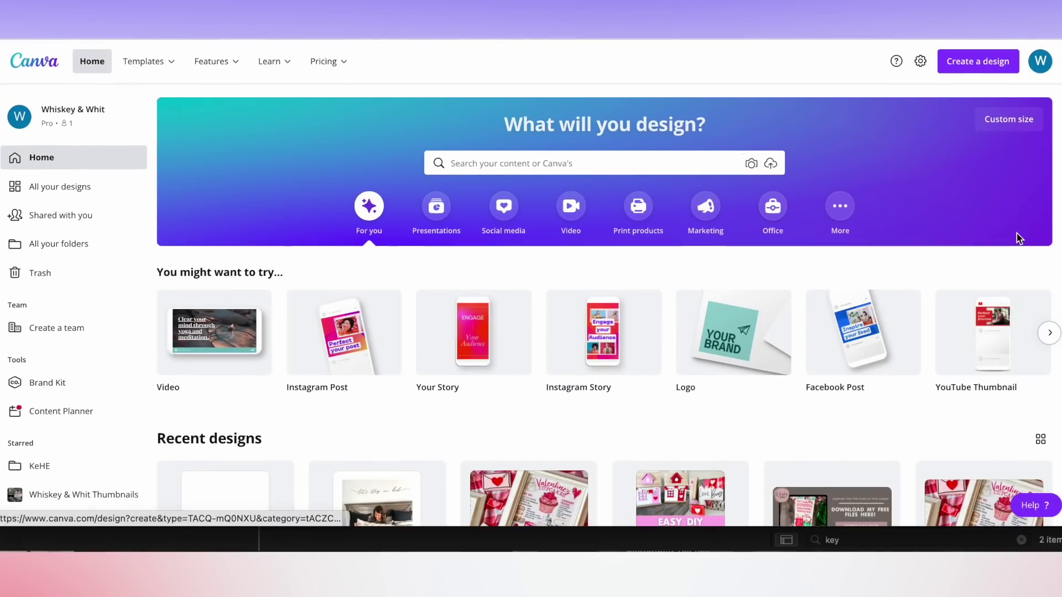
# Create a new blank custom-size design 8 in wide and 10 in high
pyautogui.click(1011, 124)
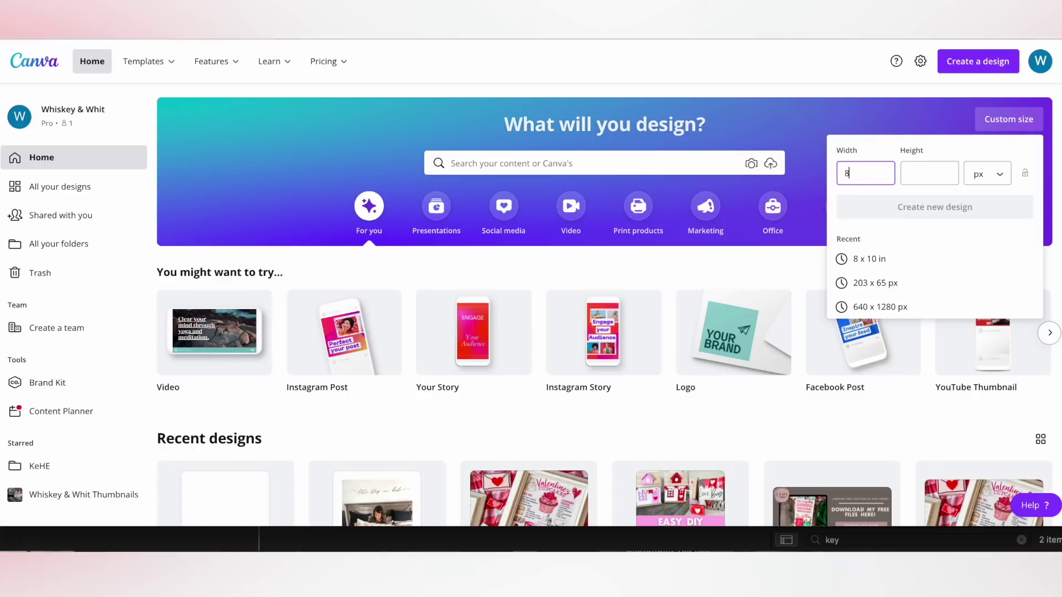
pyautogui.click(935, 178)
pyautogui.write('10')
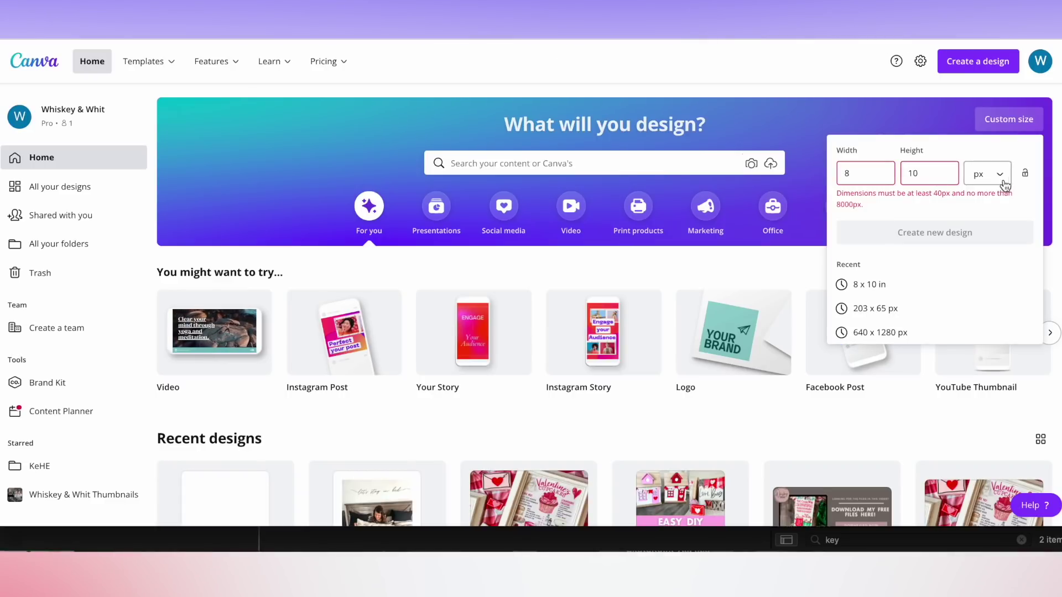
pyautogui.click(1003, 180)
pyautogui.click(1006, 193)
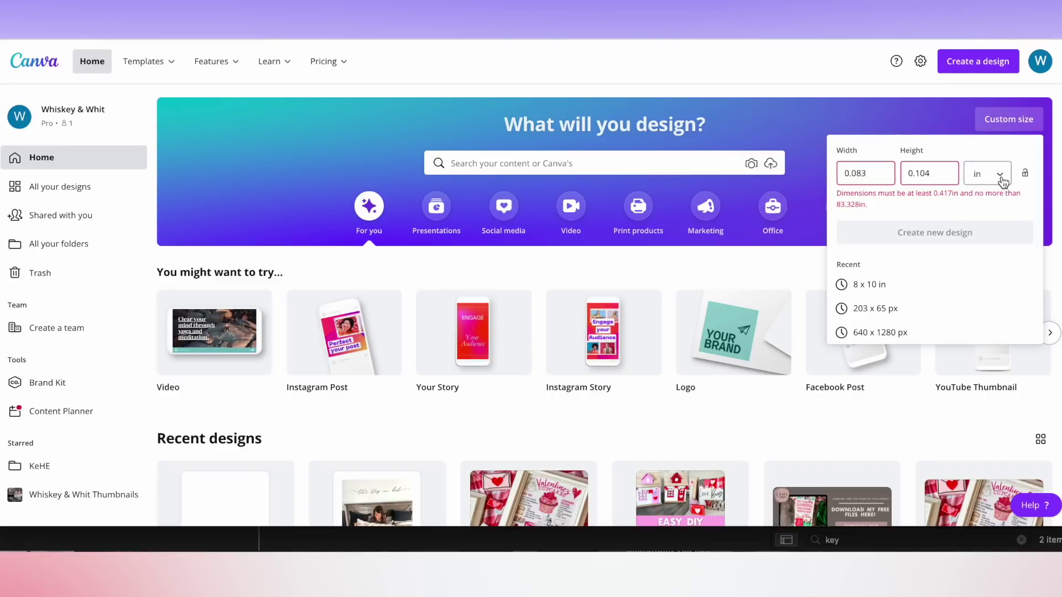
pyautogui.click(1002, 179)
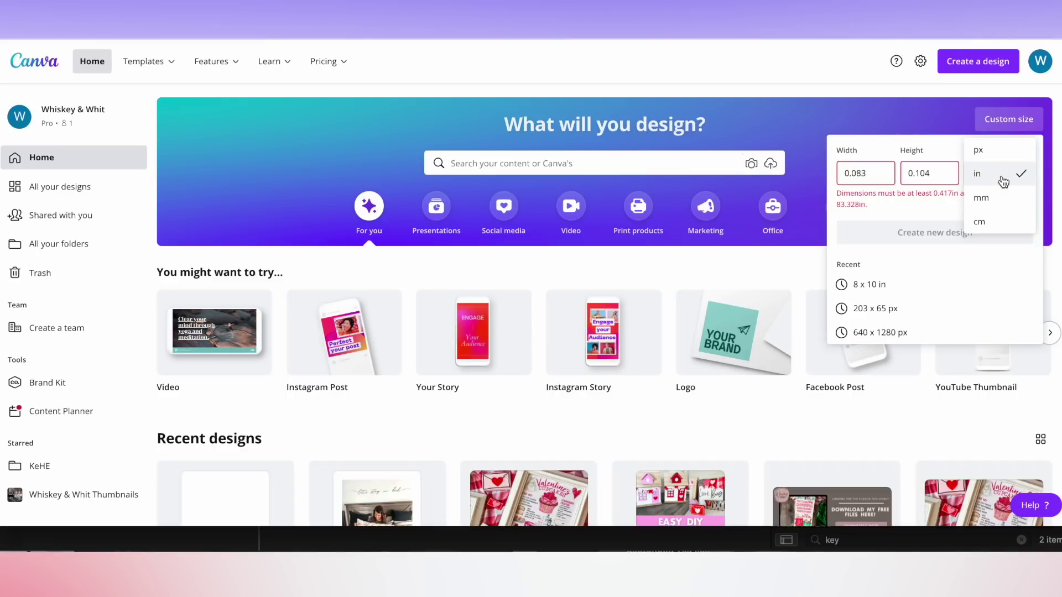
pyautogui.click(888, 217)
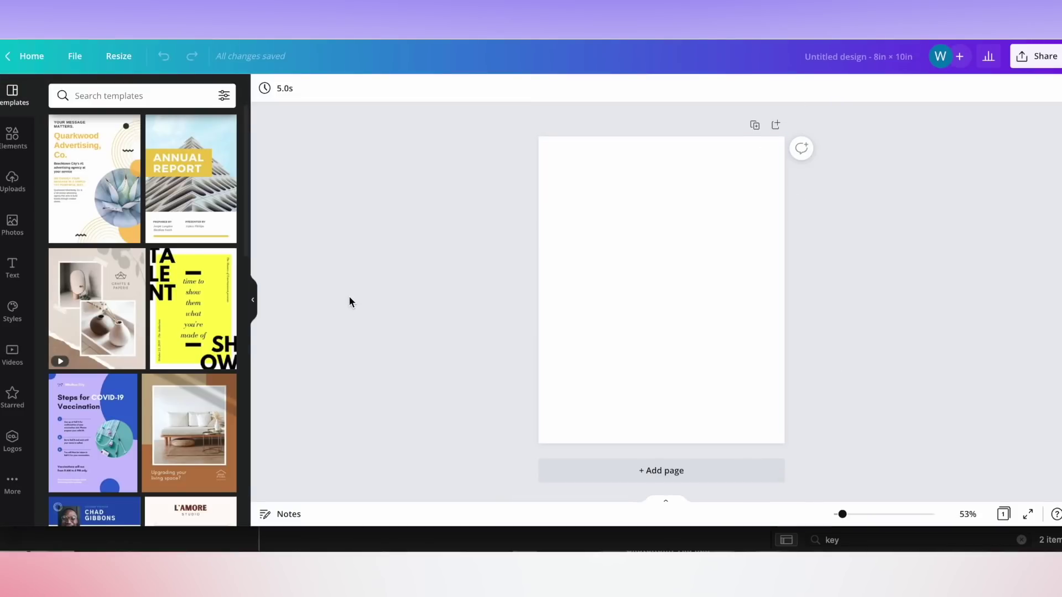
# Browse the suggested templates and apply the January 2022 monthly planner to the blank page
pyautogui.scroll(-2, 195, 265)
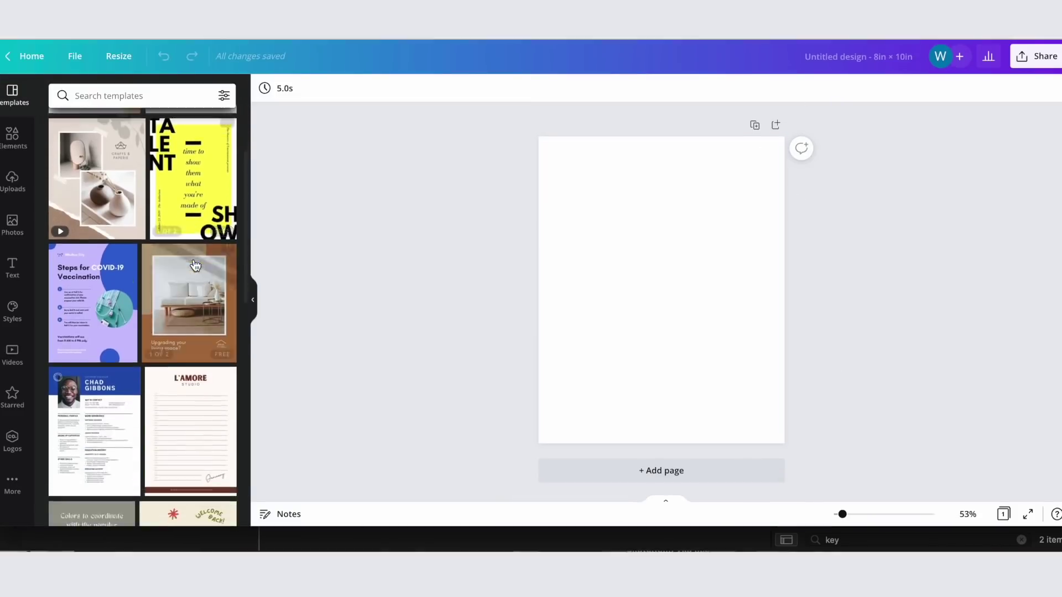
pyautogui.scroll(-5, 195, 265)
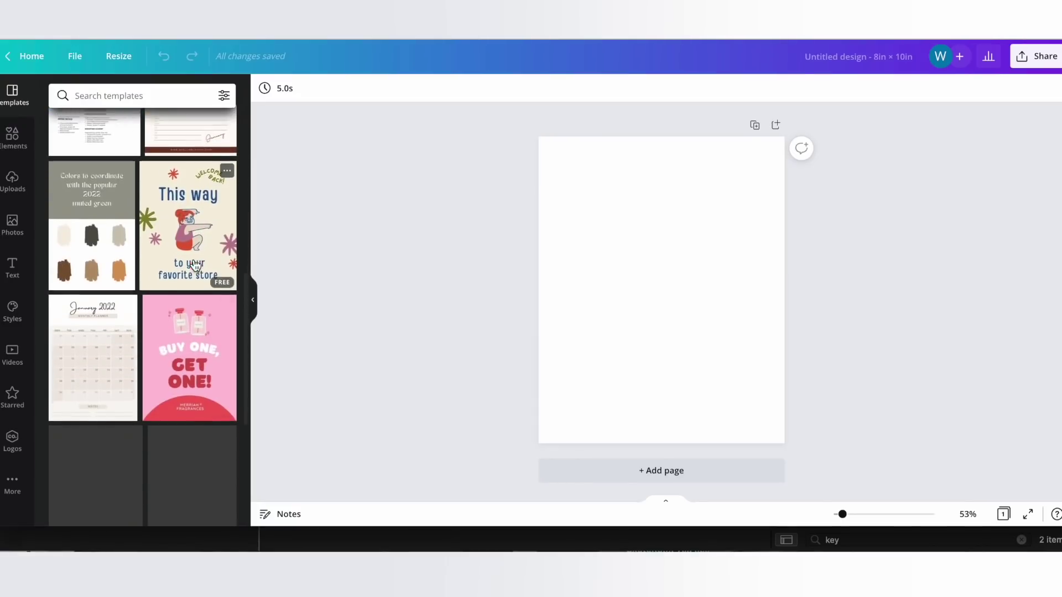
pyautogui.scroll(-3, 196, 265)
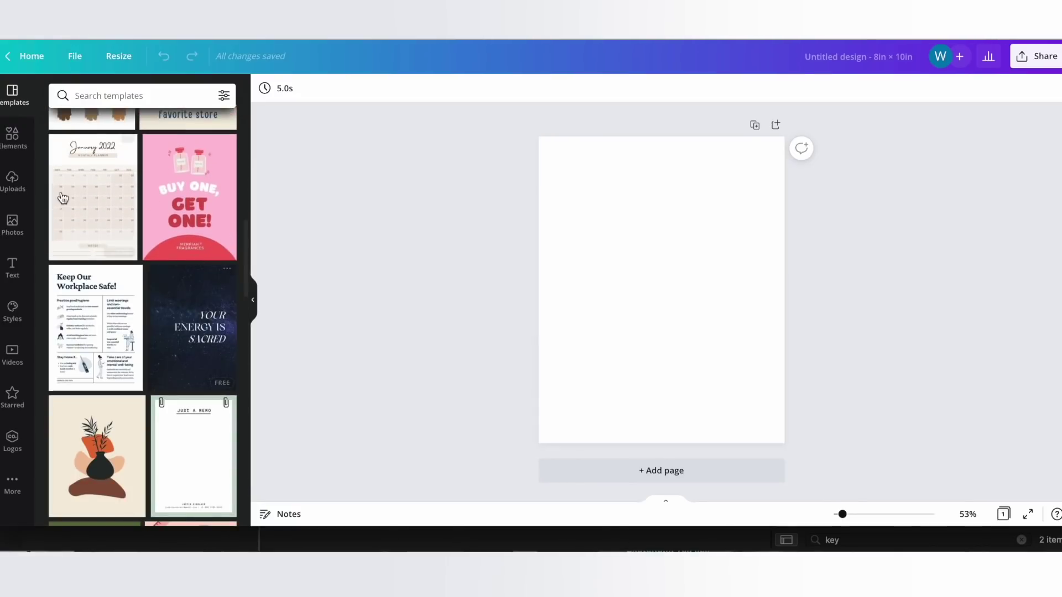
pyautogui.click(62, 198)
# Try the "Just a Memo" template and the "Welcome to 6th grade!" template on the page
pyautogui.scroll(2, 63, 198)
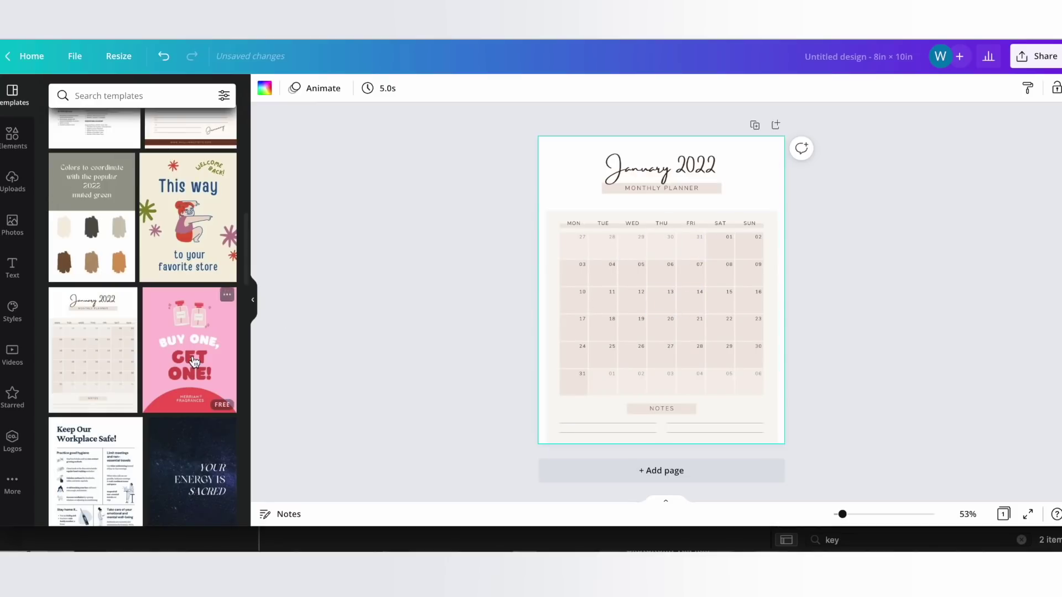
pyautogui.scroll(-10, 192, 360)
pyautogui.scroll(4, 194, 304)
pyautogui.click(195, 304)
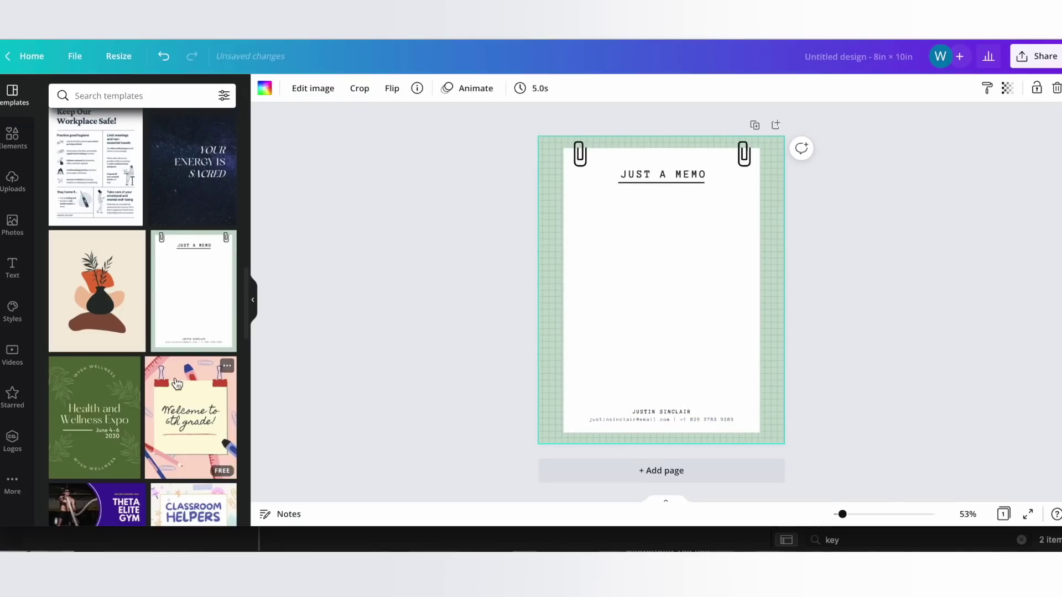
pyautogui.scroll(-2, 177, 385)
pyautogui.click(191, 334)
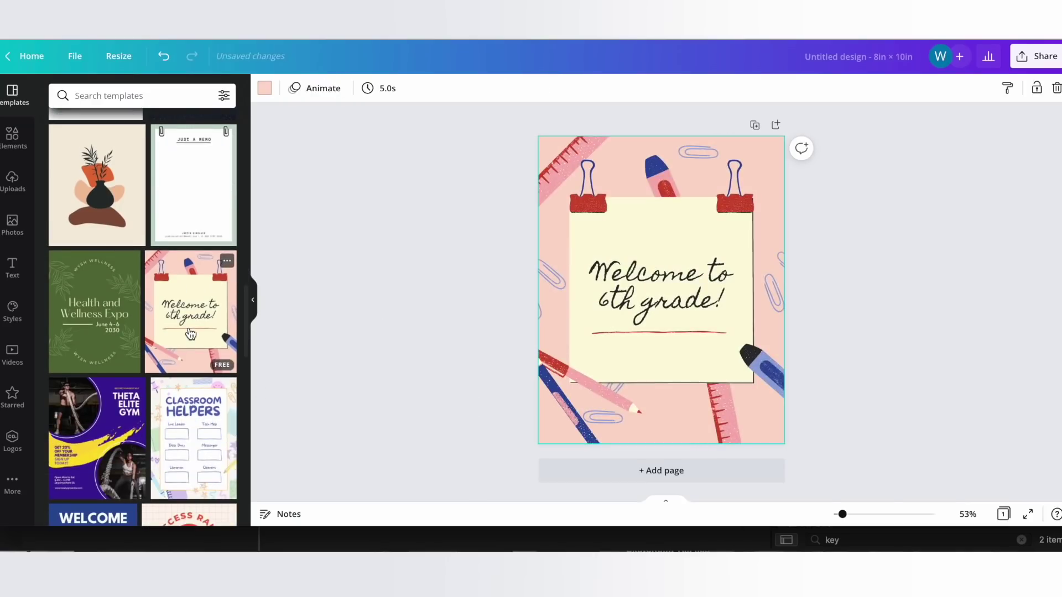
# Apply the pale pink "Do more of what you love" framed quote template to the page
pyautogui.scroll(-9, 191, 333)
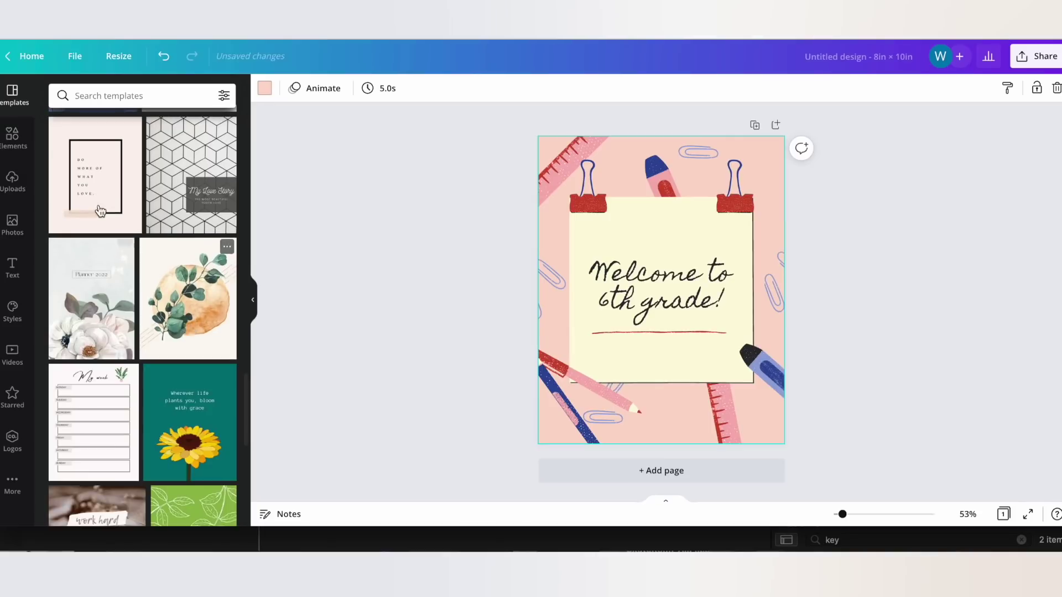
pyautogui.click(100, 210)
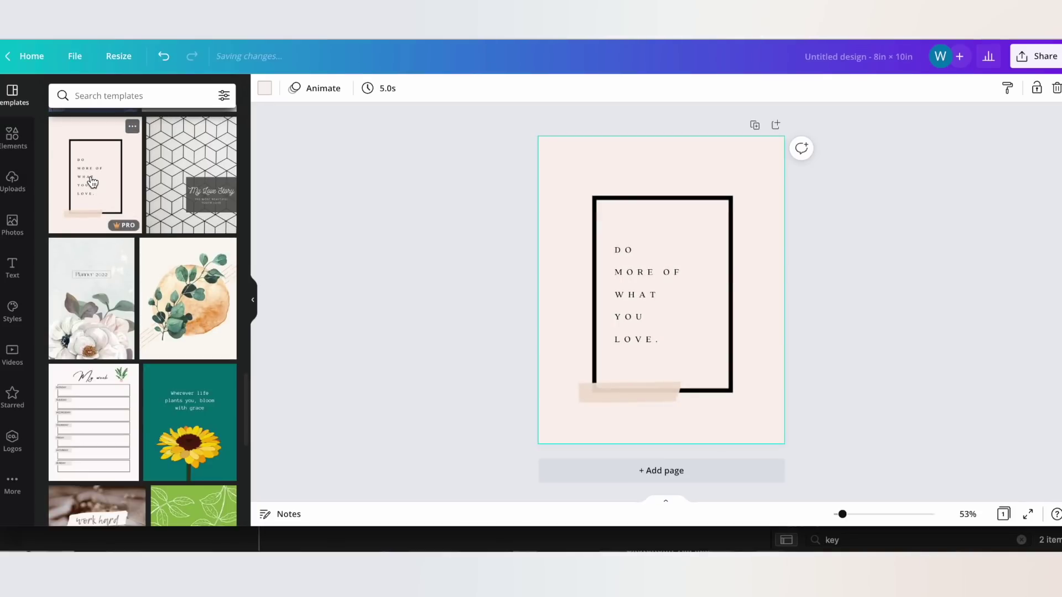
pyautogui.scroll(-3, 131, 301)
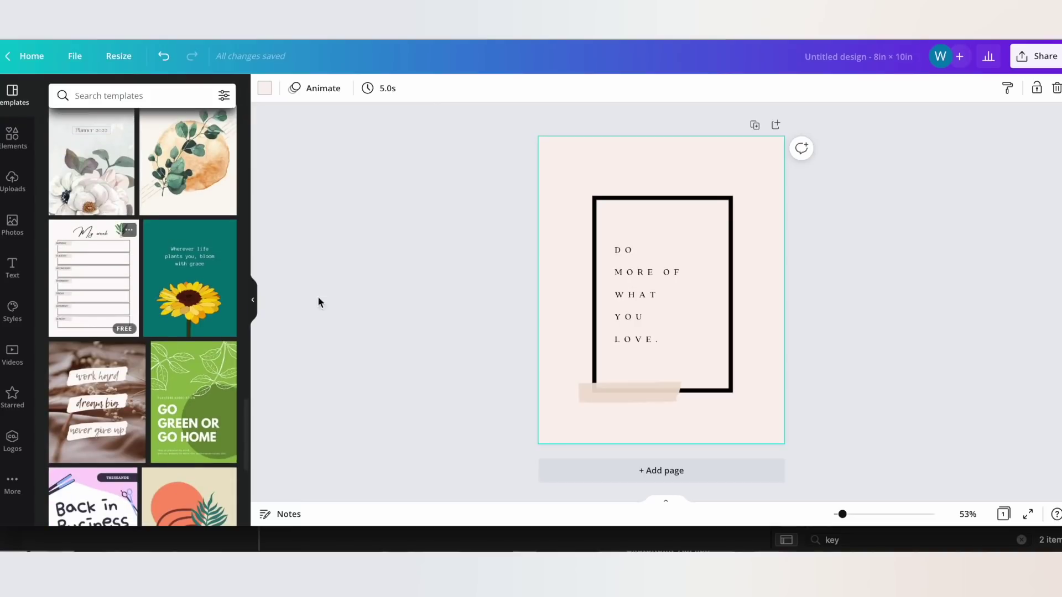
pyautogui.click(626, 275)
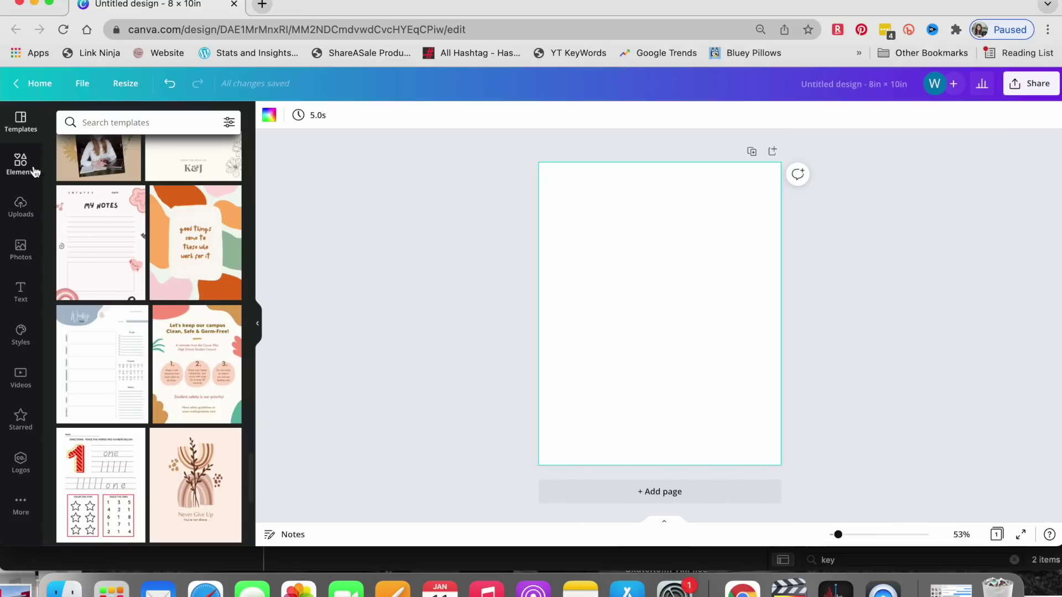
# Search the elements for "valentines day watercolor" and limit the results to graphics
pyautogui.click(32, 169)
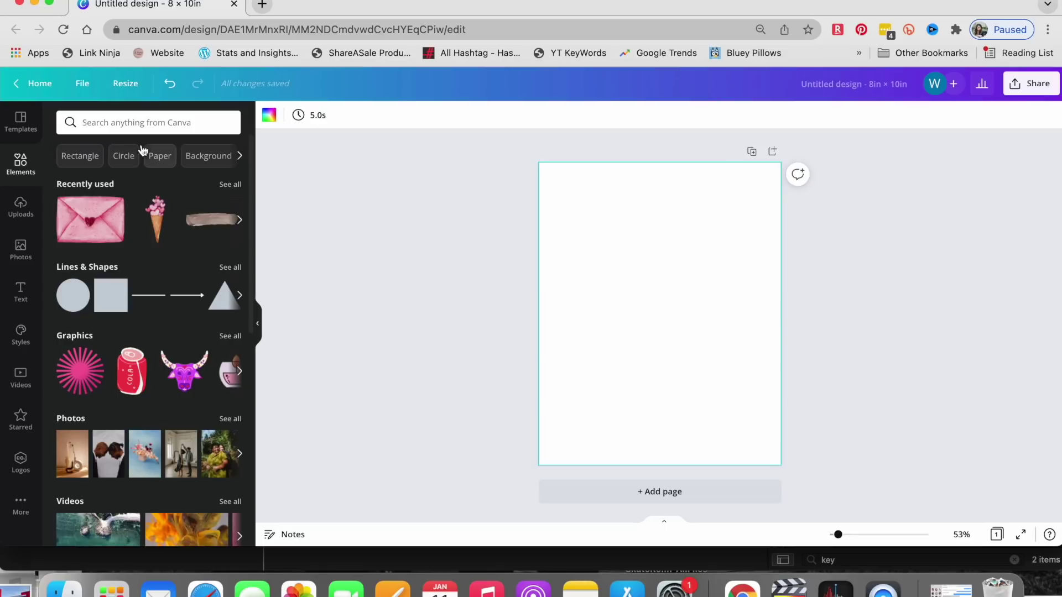
pyautogui.click(129, 123)
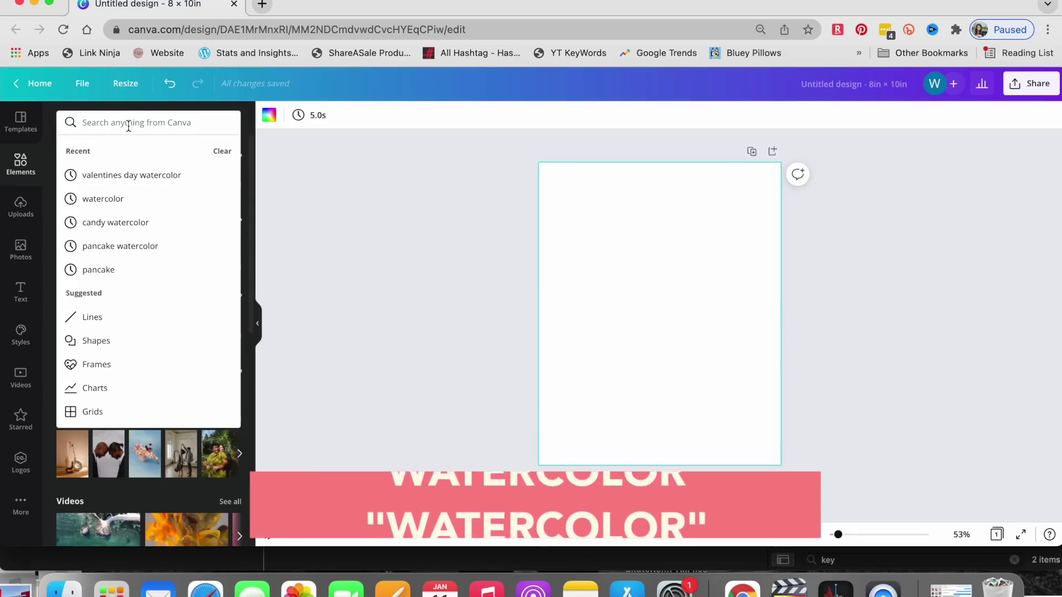
pyautogui.click(131, 176)
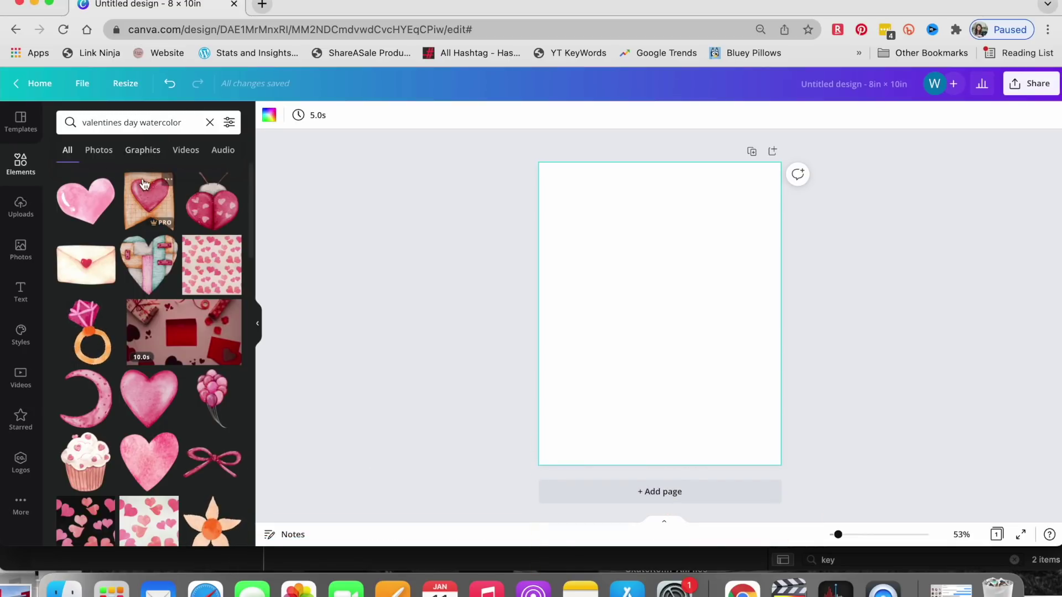
pyautogui.click(139, 160)
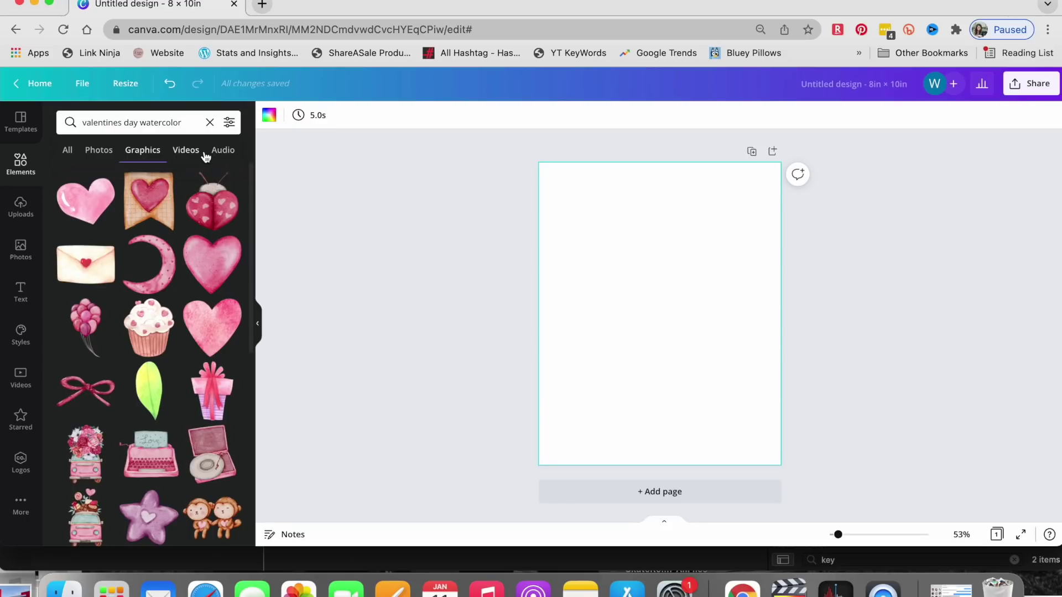
# Add the cream envelope with the red heart, shrink it and place it in the page's upper-left area
pyautogui.scroll(-3, 169, 268)
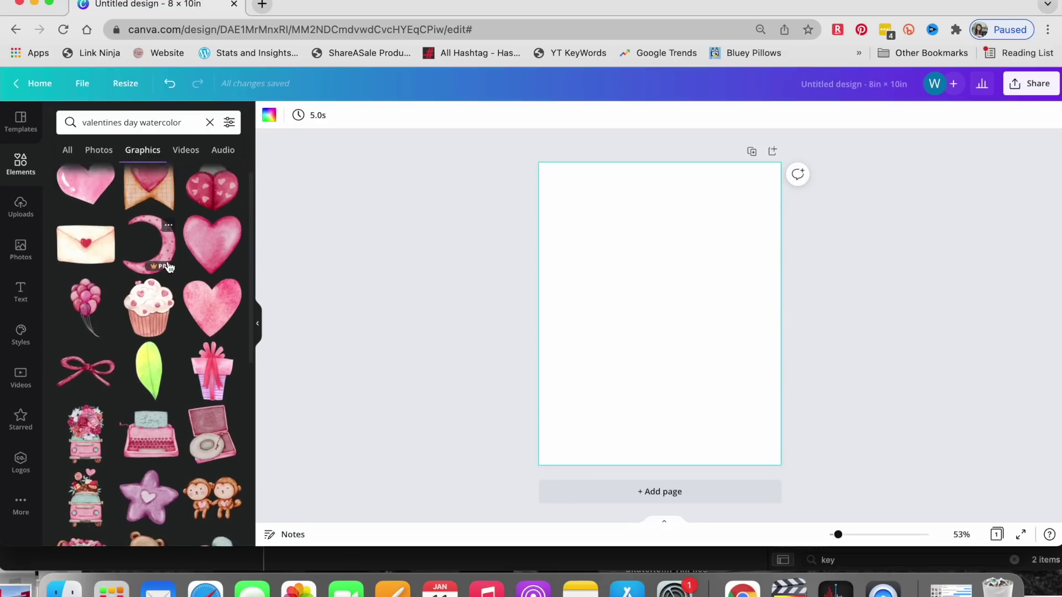
pyautogui.scroll(2, 169, 268)
pyautogui.scroll(-2, 170, 268)
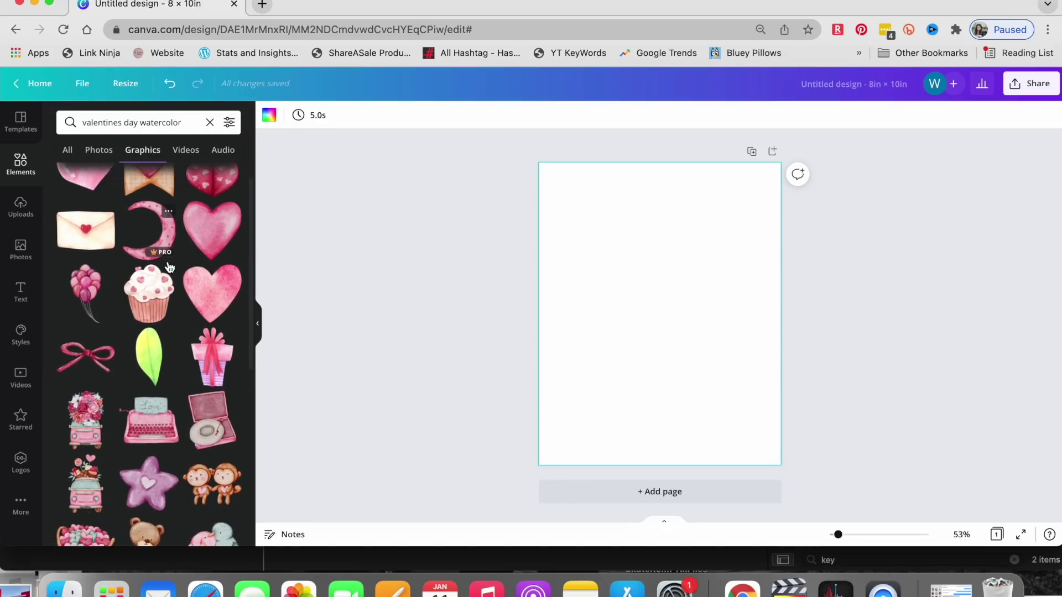
pyautogui.scroll(3, 169, 268)
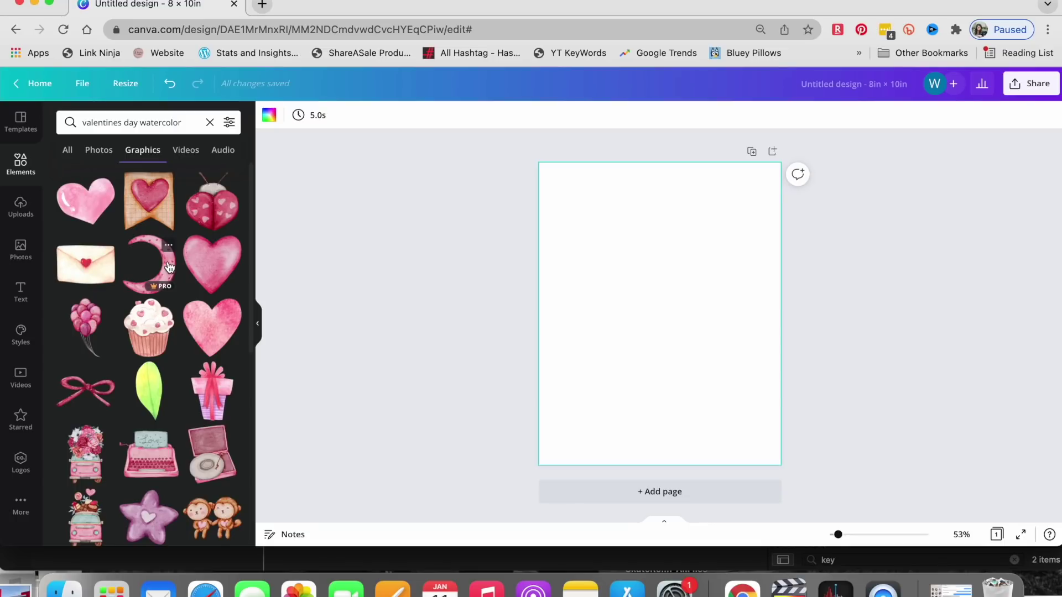
pyautogui.click(93, 267)
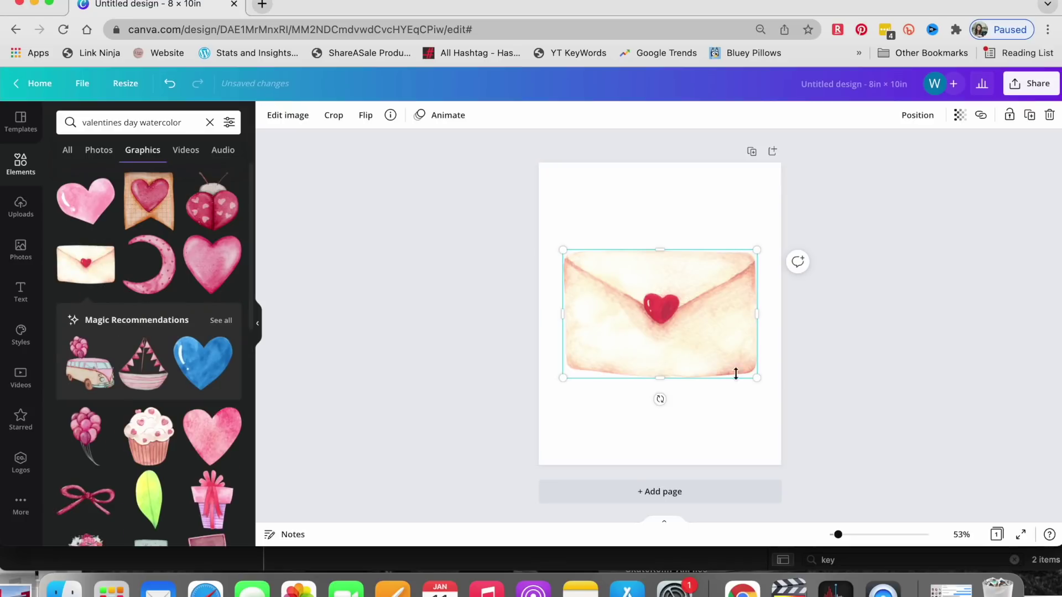
pyautogui.moveTo(761, 380); pyautogui.dragTo(628, 237)
pyautogui.moveTo(600, 276); pyautogui.dragTo(597, 222)
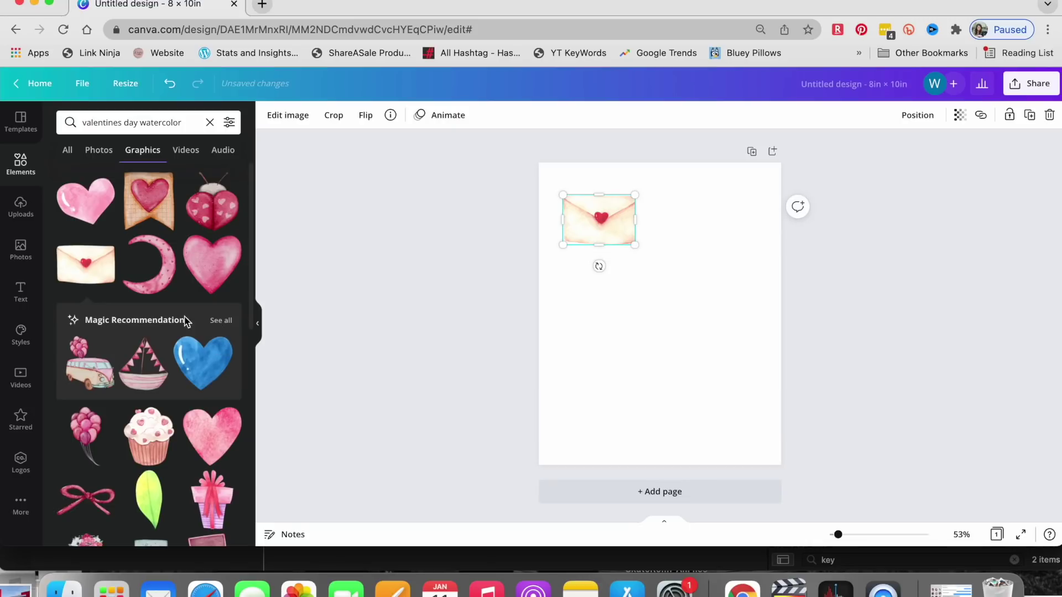
# Add the pink XOXO mailbox from the envelope's full recommendations, scale it to about 1.5 × 2.7 in and place it in the page's lower-left corner
pyautogui.click(221, 322)
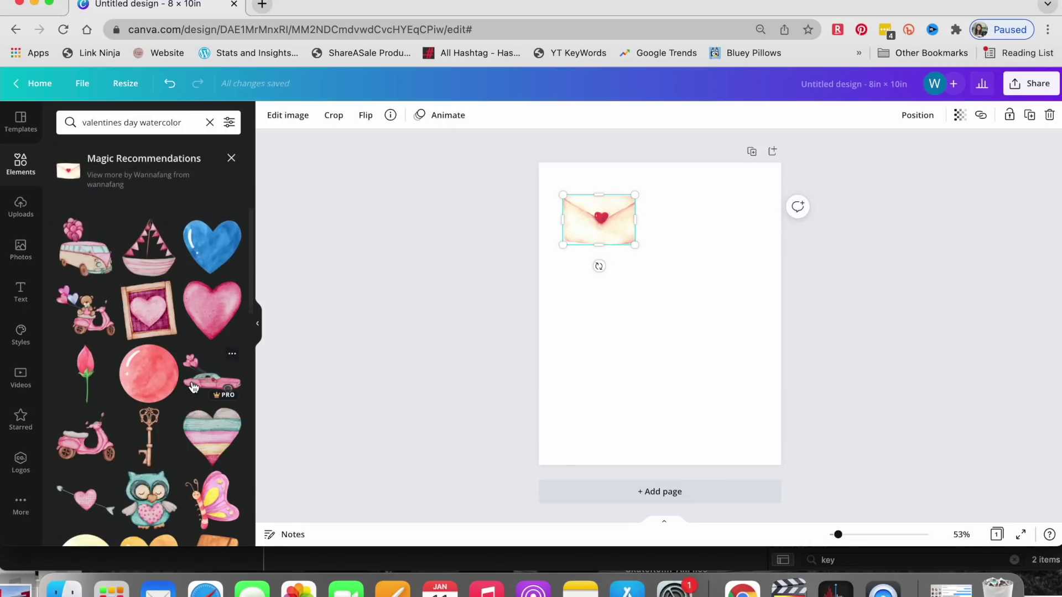
pyautogui.scroll(-6, 193, 388)
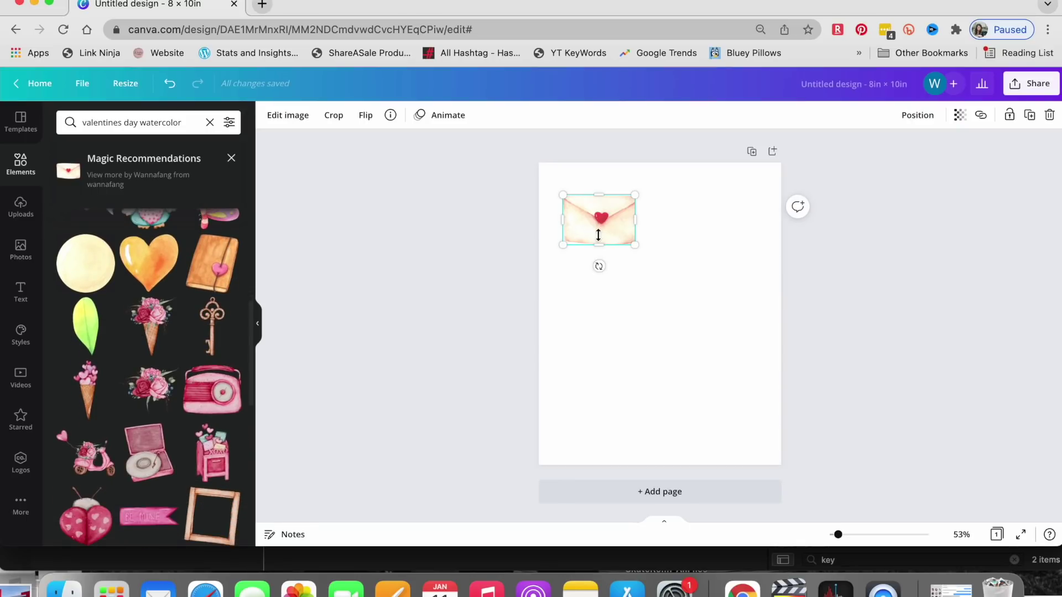
pyautogui.click(211, 460)
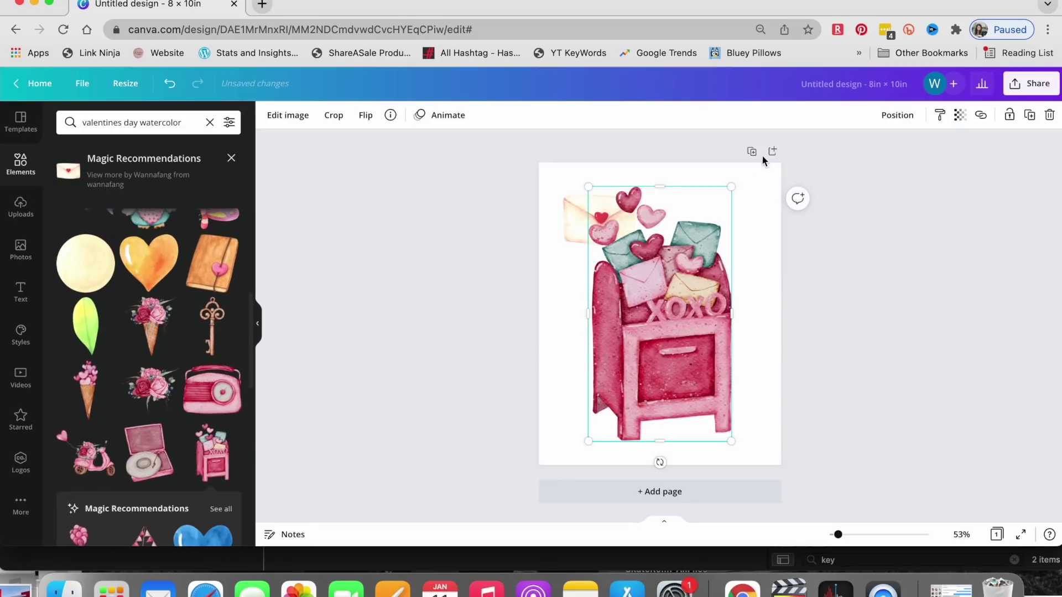
pyautogui.moveTo(731, 182); pyautogui.dragTo(640, 354)
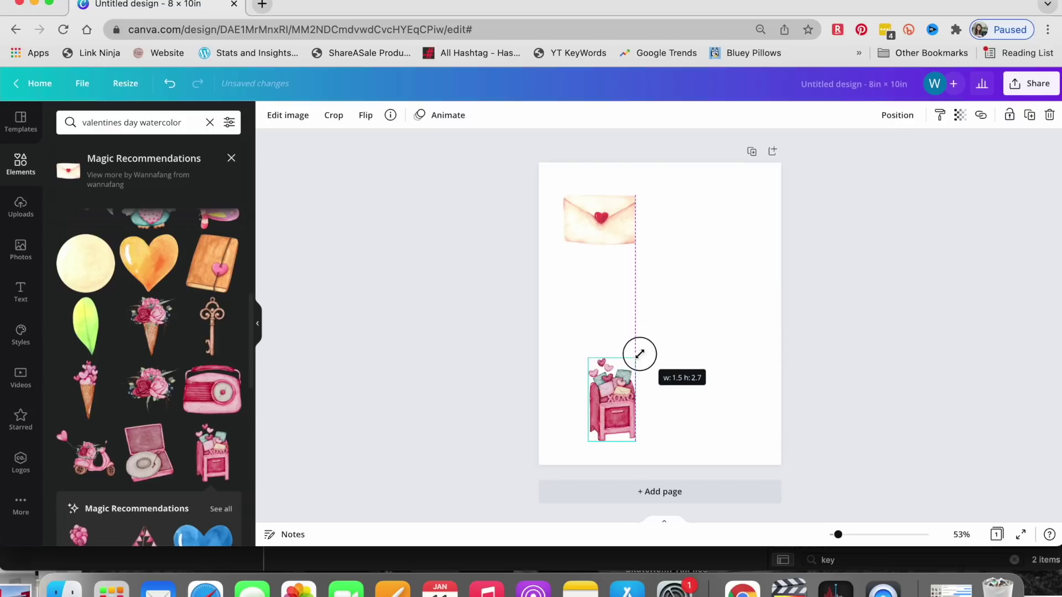
pyautogui.moveTo(605, 431); pyautogui.dragTo(564, 443)
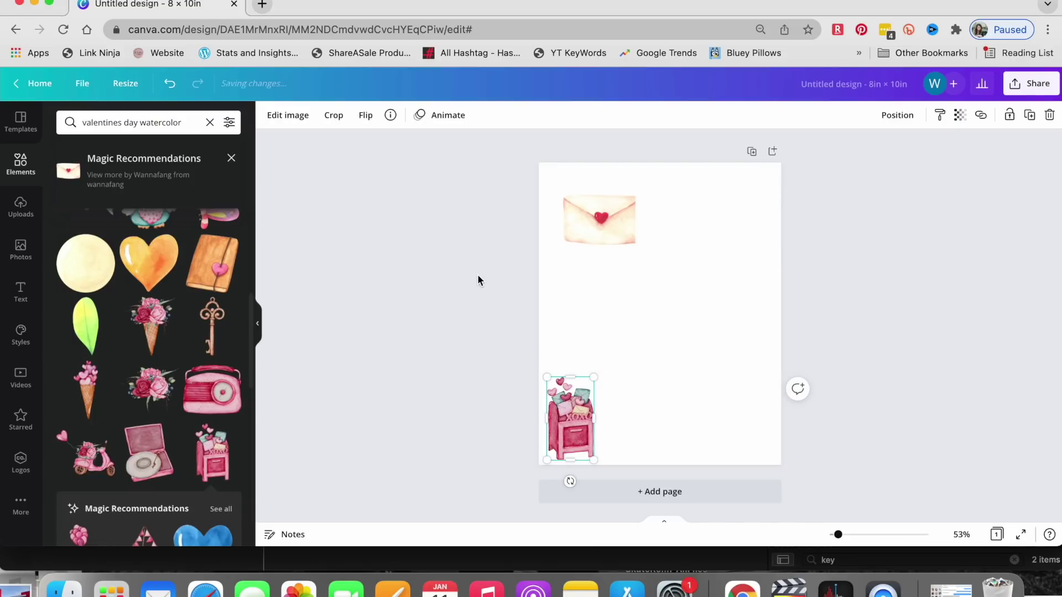
pyautogui.scroll(-5, 185, 376)
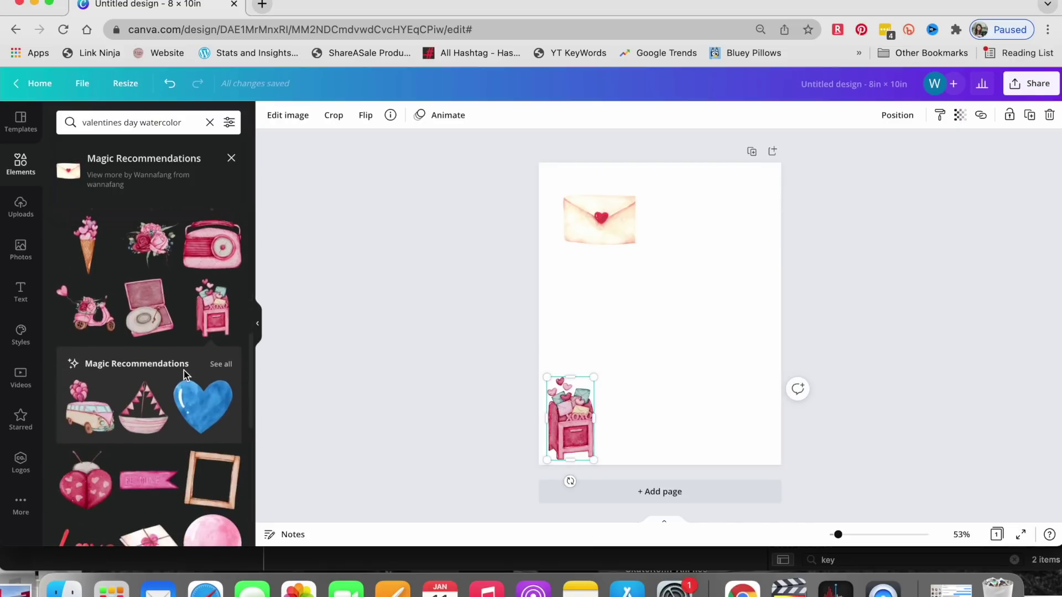
# Add the pink record player graphic from the search results, shrink it and place it in the page's upper-right area
pyautogui.scroll(-5, 184, 371)
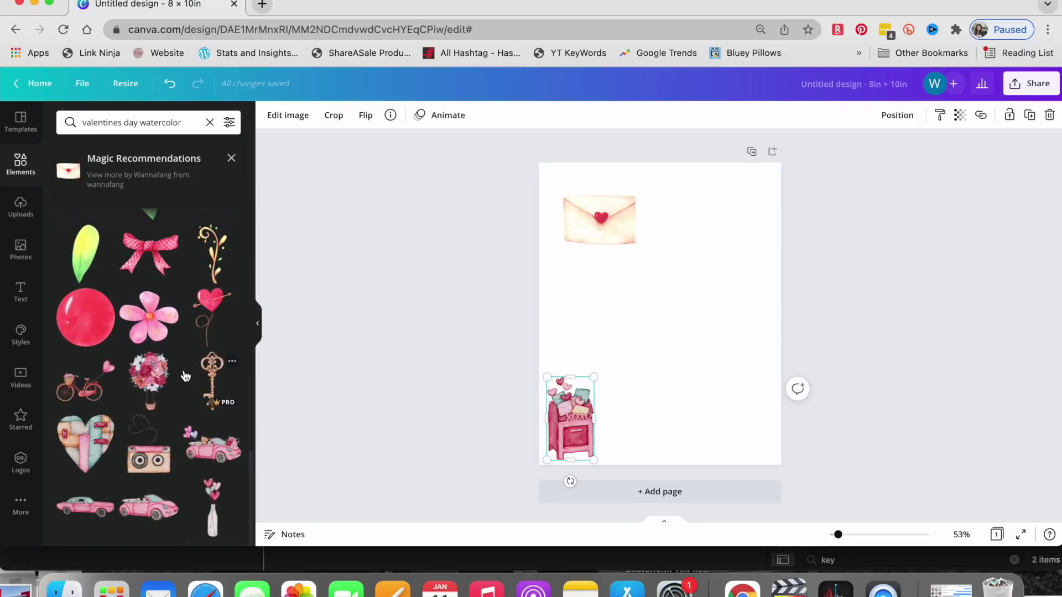
pyautogui.scroll(5, 186, 376)
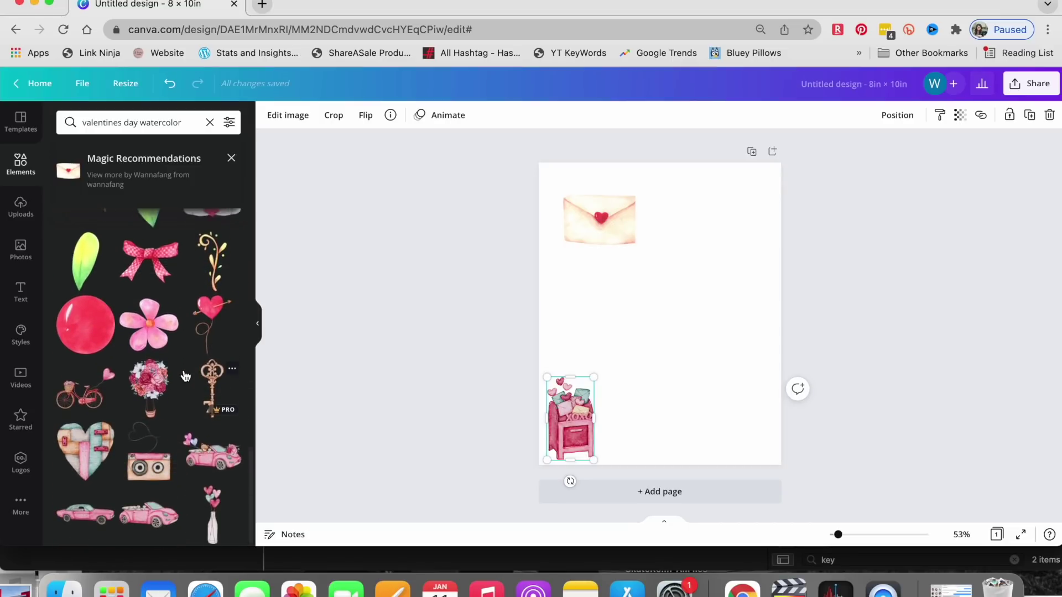
pyautogui.scroll(2, 185, 377)
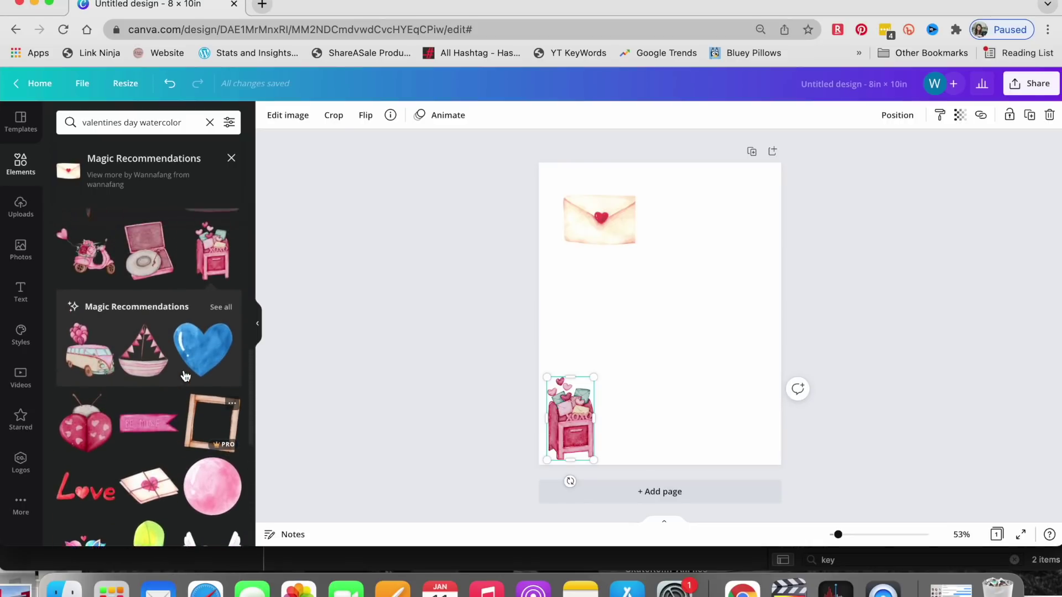
pyautogui.scroll(1, 185, 376)
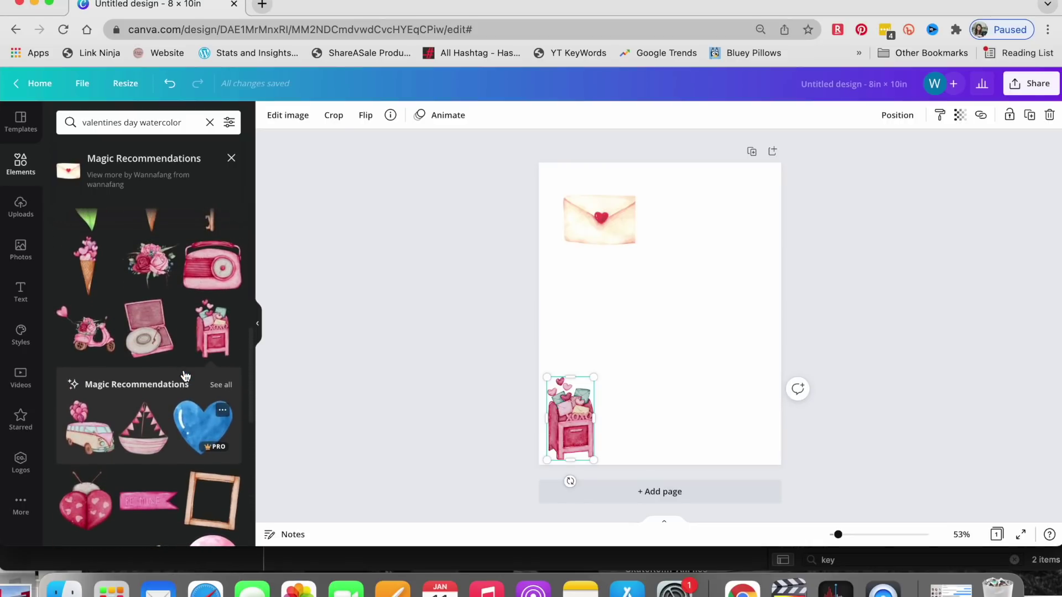
pyautogui.scroll(5, 184, 375)
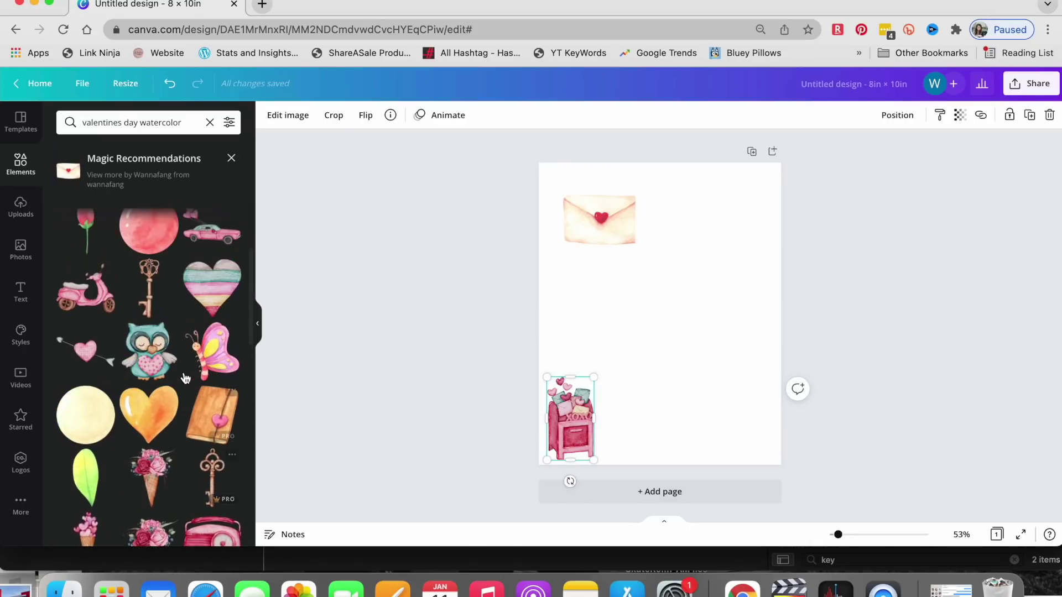
pyautogui.click(231, 159)
pyautogui.click(210, 323)
pyautogui.moveTo(562, 430); pyautogui.dragTo(697, 272)
pyautogui.moveTo(728, 235); pyautogui.dragTo(736, 220)
# Add the pink paintbrush in the page's lower-right area and the red heart balloon just below the cream envelope
pyautogui.scroll(-8, 149, 332)
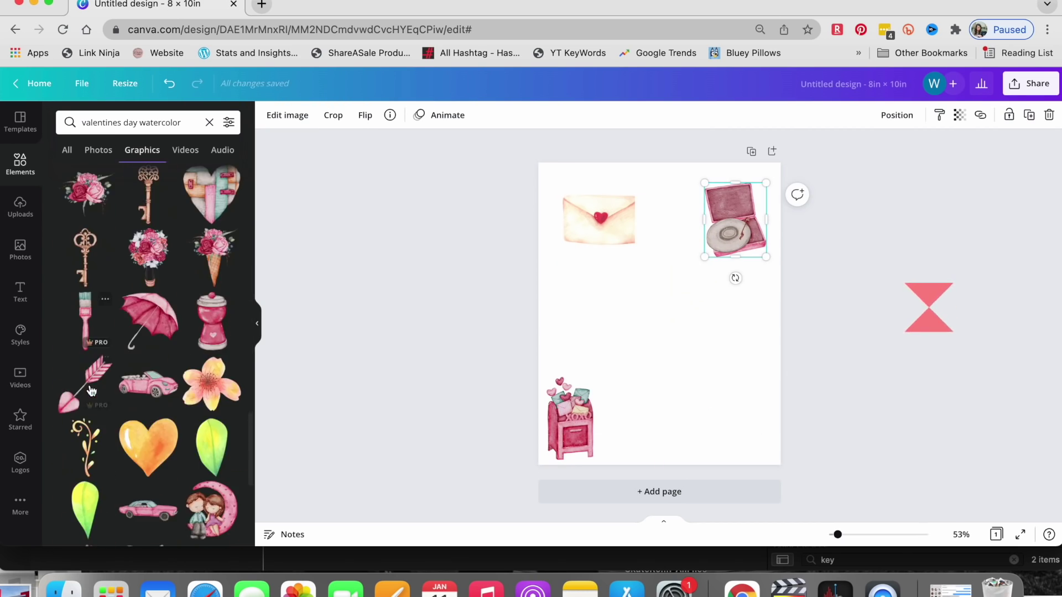
pyautogui.click(85, 321)
pyautogui.moveTo(694, 182); pyautogui.dragTo(642, 377)
pyautogui.moveTo(635, 403); pyautogui.dragTo(736, 391)
pyautogui.scroll(-10, 149, 332)
pyautogui.click(212, 382)
pyautogui.moveTo(609, 265); pyautogui.dragTo(630, 288)
# Add the pair of small patterned envelopes and place them on the page's right side, between the record player and the paintbrush
pyautogui.scroll(-8, 149, 332)
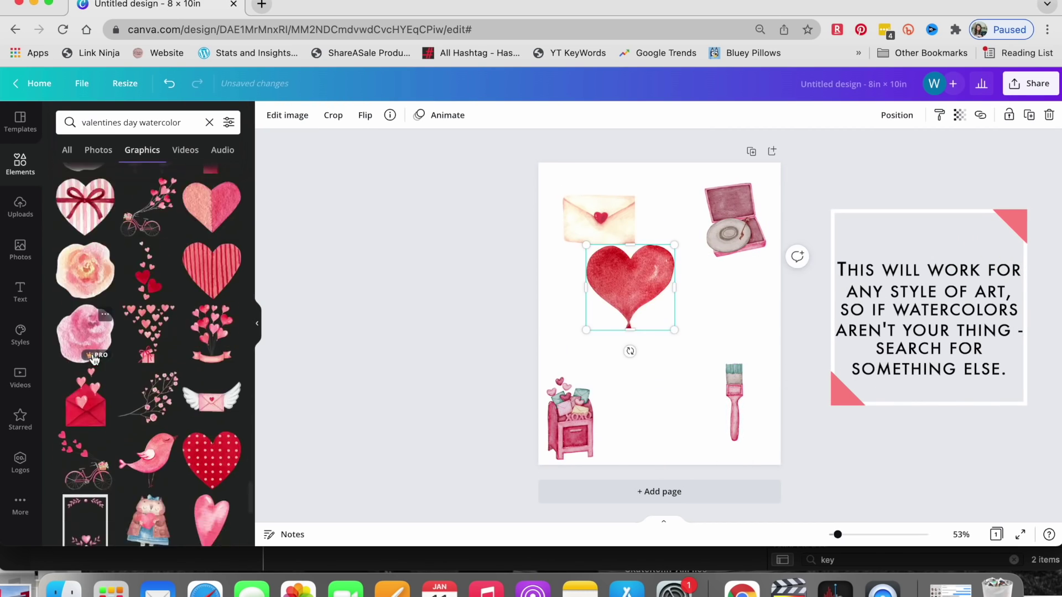
pyautogui.click(148, 331)
pyautogui.moveTo(716, 404); pyautogui.dragTo(722, 310)
pyautogui.scroll(-4, 149, 332)
# Add the heart lollipops near the page's bottom centre and the two red mugs above the mailbox
pyautogui.click(85, 391)
pyautogui.click(212, 309)
pyautogui.moveTo(757, 255); pyautogui.dragTo(636, 324)
# Add the heart-topped cupcake and the red and white mugs with heart-shaped foam to the page
pyautogui.scroll(-8, 149, 332)
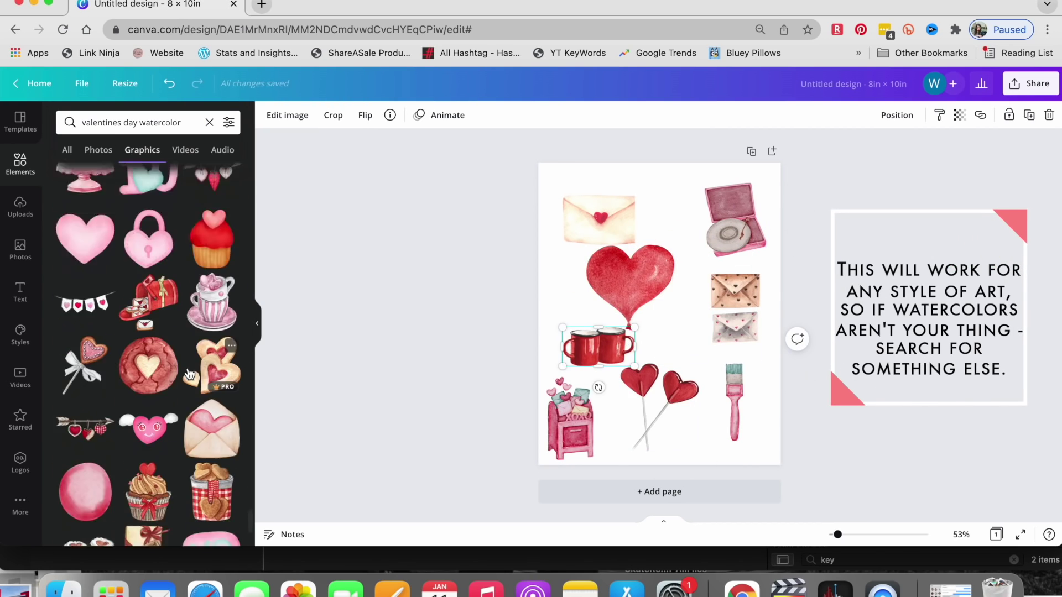
pyautogui.click(149, 242)
pyautogui.click(85, 303)
pyautogui.moveTo(757, 256); pyautogui.dragTo(679, 302)
# Add the box of heart cookies in the page's lower-right corner and the open pink envelope in the middle
pyautogui.scroll(-4, 149, 332)
pyautogui.click(211, 305)
pyautogui.moveTo(760, 214); pyautogui.dragTo(638, 336)
pyautogui.moveTo(599, 375); pyautogui.dragTo(738, 420)
pyautogui.click(210, 206)
pyautogui.moveTo(692, 280); pyautogui.dragTo(670, 320)
# Search the graphics for "watercolor" and "rose watercolor", and add the red rose to the page
pyautogui.scroll(-15, 183, 387)
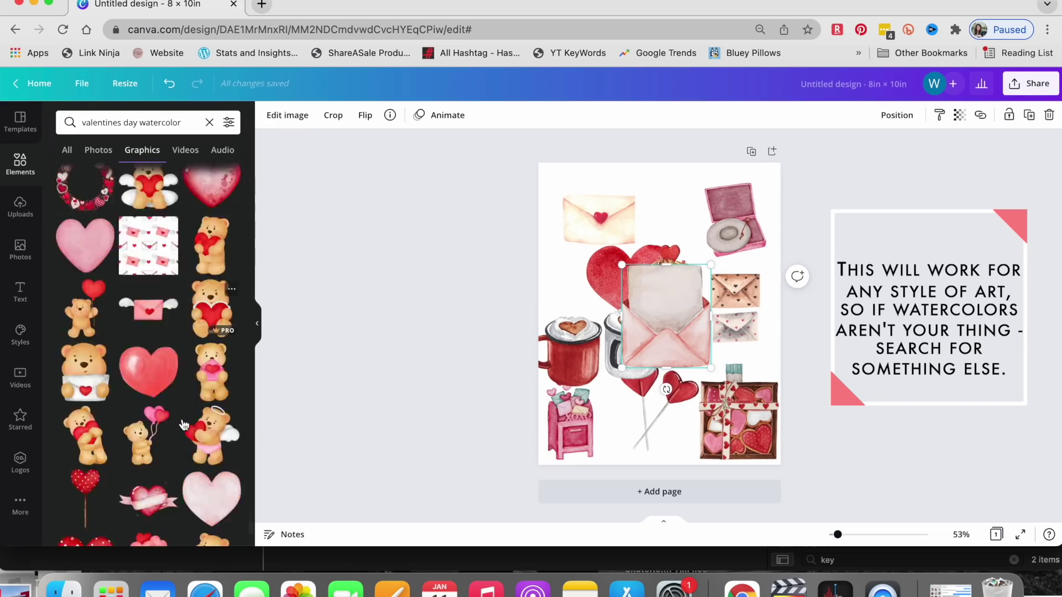
pyautogui.scroll(-8, 183, 425)
pyautogui.tripleClick(131, 122)
pyautogui.write('watercolor')
pyautogui.press('Return')
pyautogui.tripleClick(111, 122)
pyautogui.write('rose watercolor')
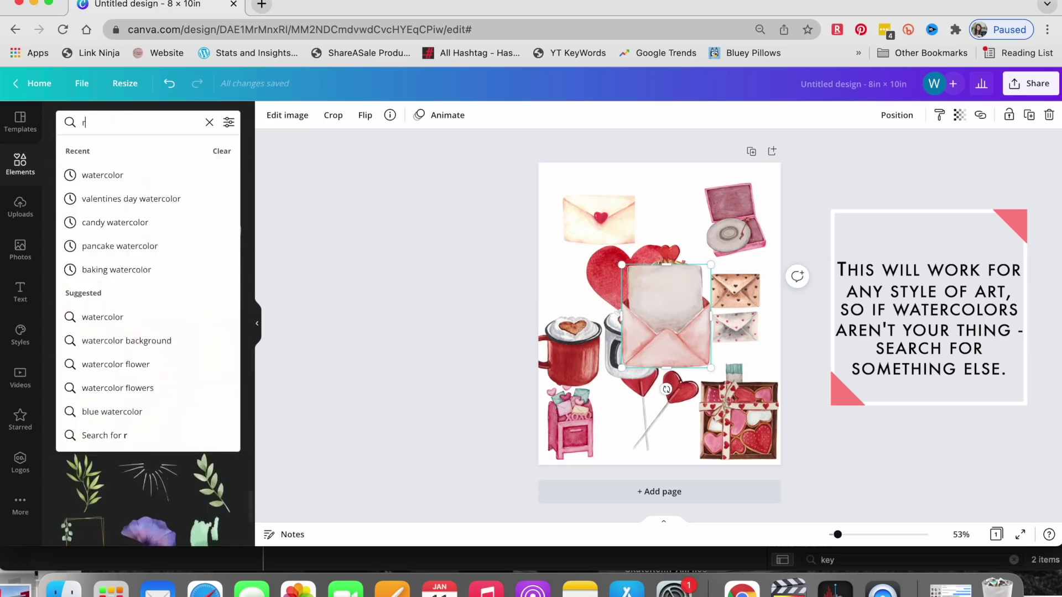
pyautogui.press('Return')
pyautogui.click(150, 407)
# Search the graphics for "watercolor illustration" and browse the results
pyautogui.click(133, 122)
pyautogui.write('watercolor illustration')
pyautogui.press('Return')
pyautogui.scroll(-10, 169, 339)
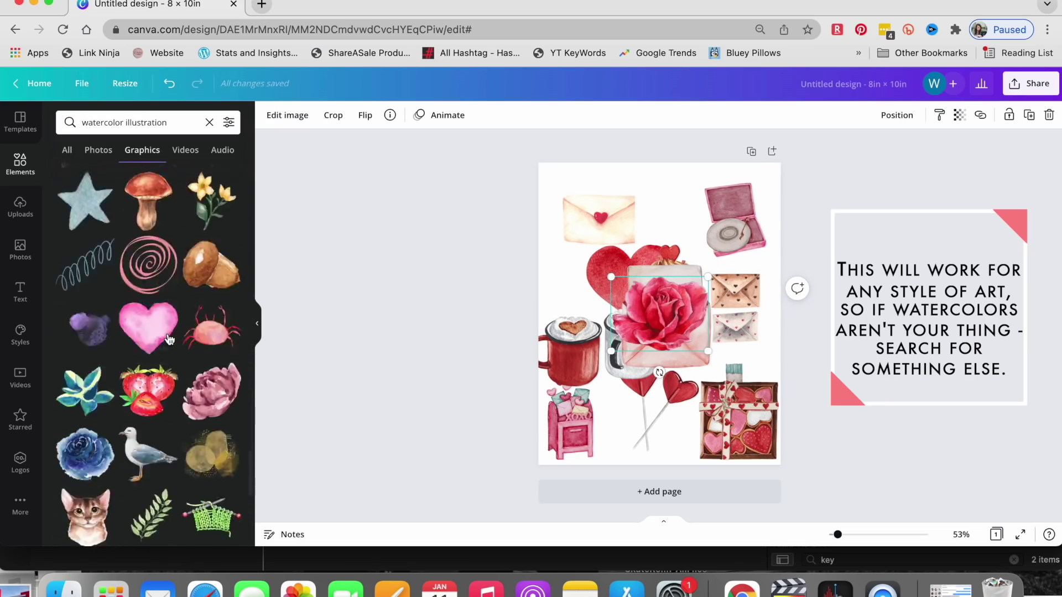
pyautogui.scroll(-15, 168, 340)
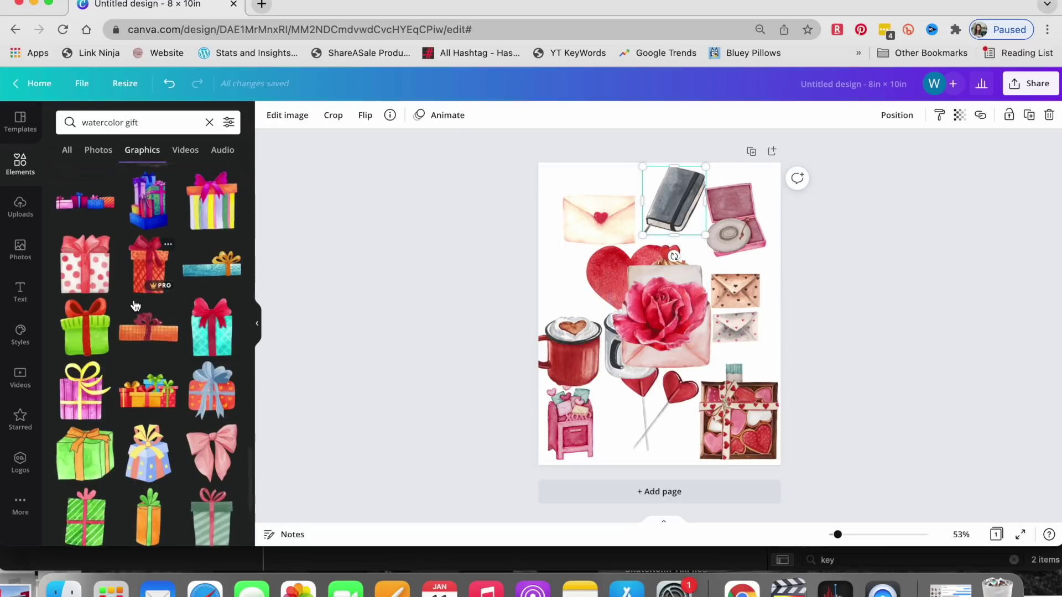
# Add the polka-dot gift box with the red bow and shrink it into the page's lower-right area
pyautogui.scroll(-2, 135, 306)
pyautogui.scroll(-5, 135, 306)
pyautogui.scroll(8, 85, 252)
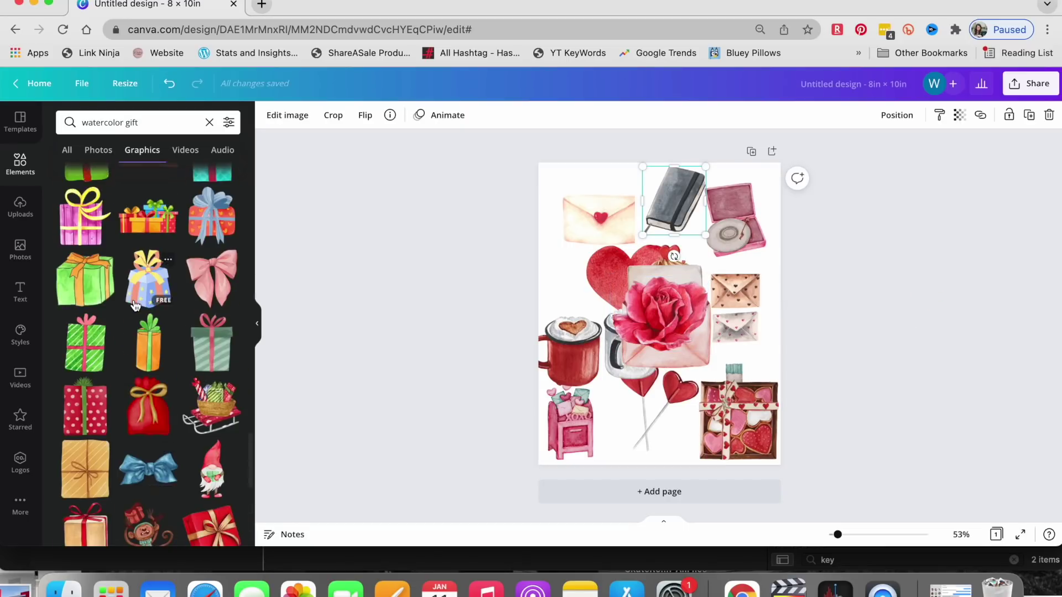
pyautogui.click(85, 301)
pyautogui.moveTo(756, 198); pyautogui.dragTo(697, 416)
pyautogui.press('super+z')
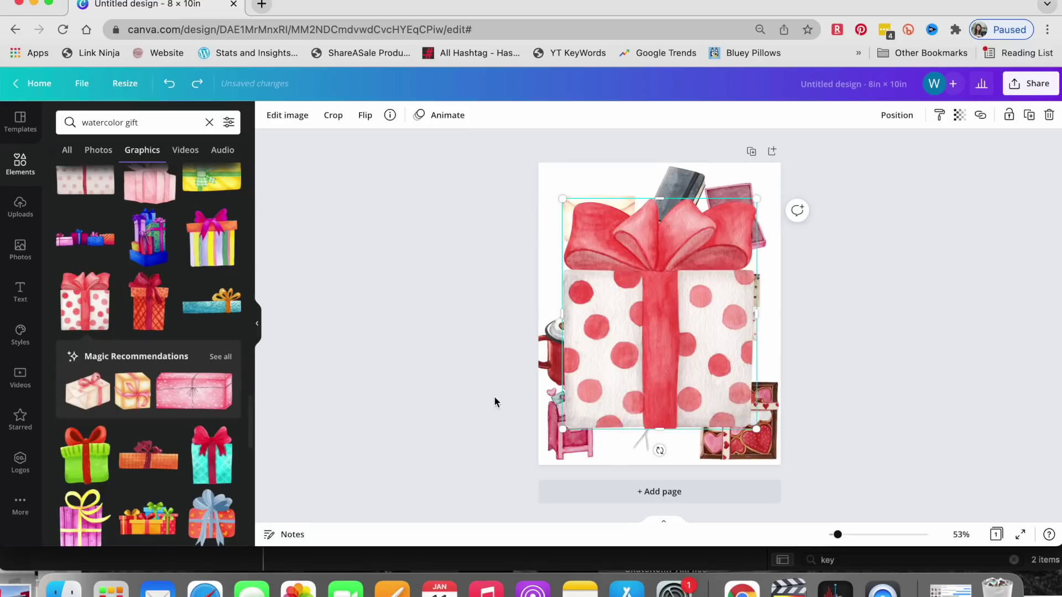
pyautogui.moveTo(561, 202); pyautogui.dragTo(708, 338)
# Move the rose to the page's bottom centre and shrink the foam-heart mugs just above the mailbox
pyautogui.moveTo(664, 310); pyautogui.dragTo(645, 420)
pyautogui.click(598, 345)
pyautogui.moveTo(662, 311); pyautogui.dragTo(587, 359)
# Shrink the red heart balloon on the page's left side and move the cream envelope down to the mugs
pyautogui.click(612, 281)
pyautogui.moveTo(674, 245); pyautogui.dragTo(570, 297)
pyautogui.moveTo(596, 214); pyautogui.dragTo(597, 380)
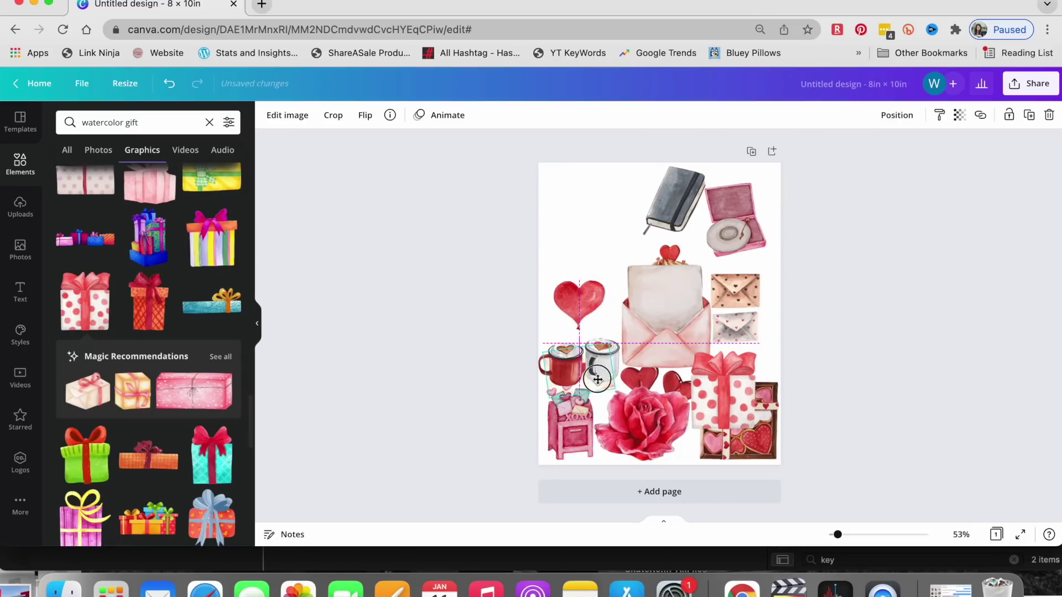
# Place the journal in the page's upper-left corner and the cupcake beside it, nudging the record player and open envelope
pyautogui.moveTo(679, 199); pyautogui.dragTo(584, 203)
pyautogui.moveTo(732, 232); pyautogui.dragTo(735, 219)
pyautogui.moveTo(662, 307); pyautogui.dragTo(634, 309)
pyautogui.moveTo(675, 252); pyautogui.dragTo(646, 178)
# Enlarge the open pink envelope and centre it on the page
pyautogui.moveTo(645, 337); pyautogui.dragTo(656, 318)
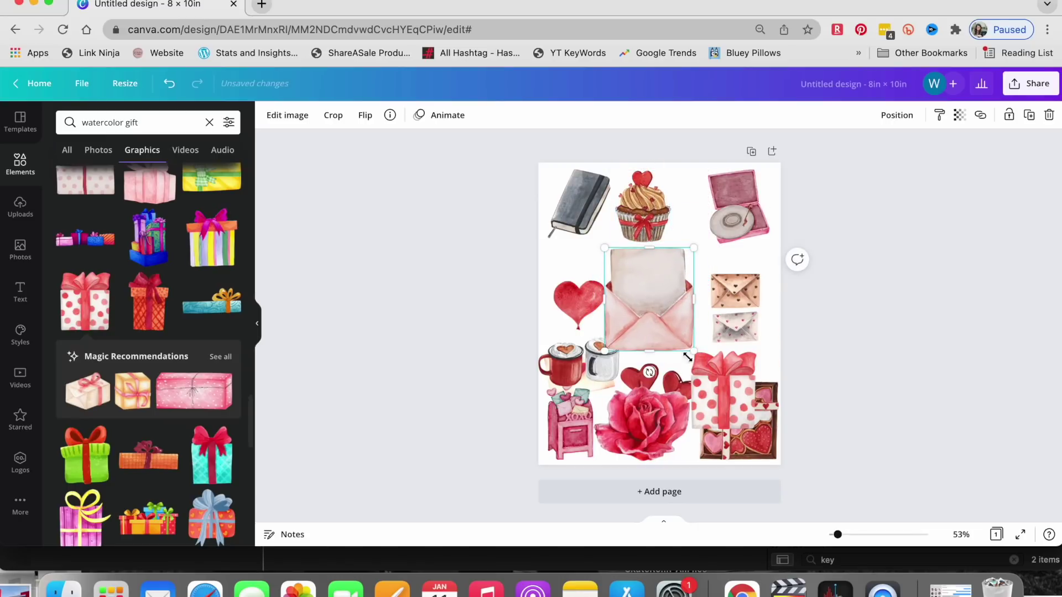
pyautogui.moveTo(694, 351); pyautogui.dragTo(718, 362)
pyautogui.moveTo(681, 332); pyautogui.dragTo(683, 342)
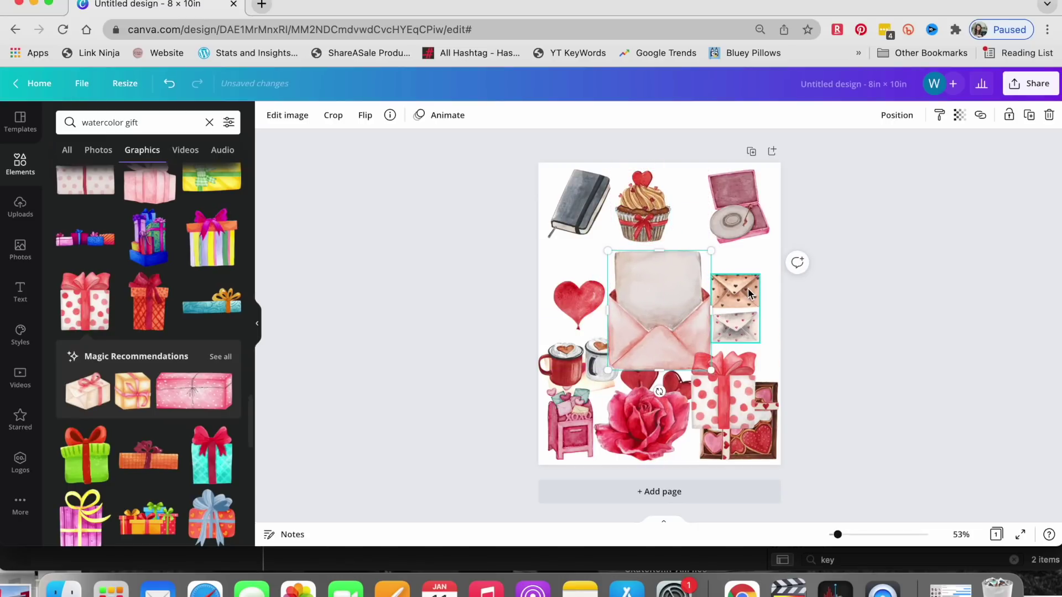
# Move the mugs up beneath the journal, and resize and recentre the open pink envelope
pyautogui.moveTo(586, 362); pyautogui.dragTo(586, 250)
pyautogui.moveTo(662, 334); pyautogui.dragTo(659, 333)
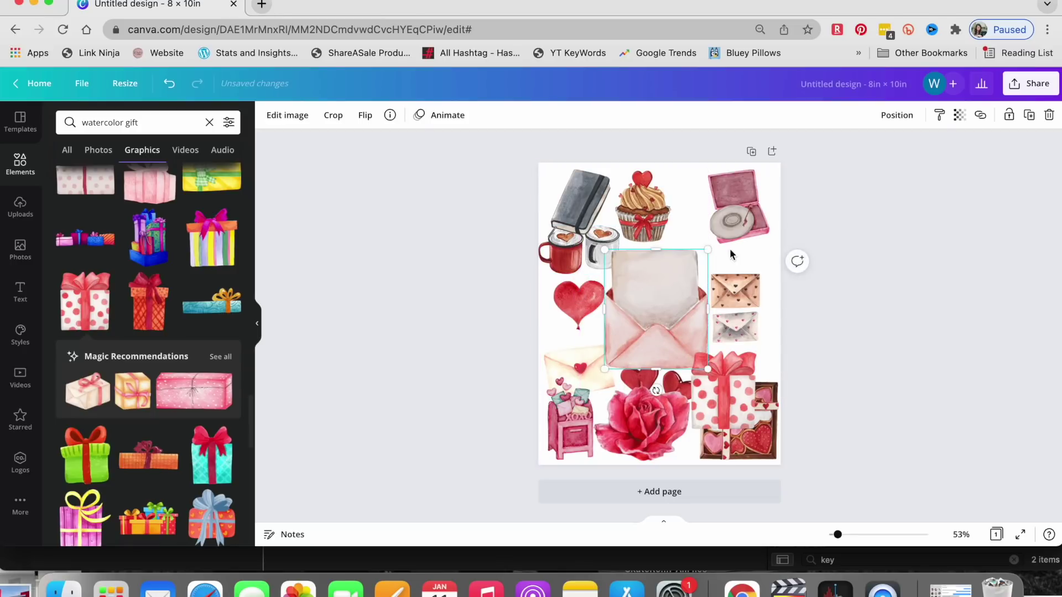
pyautogui.moveTo(742, 232); pyautogui.dragTo(698, 255)
pyautogui.click(681, 303)
pyautogui.moveTo(667, 291)
pyautogui.mouseDown()
pyautogui.moveTo(682, 292)
pyautogui.moveTo(676, 284)
pyautogui.mouseUp()
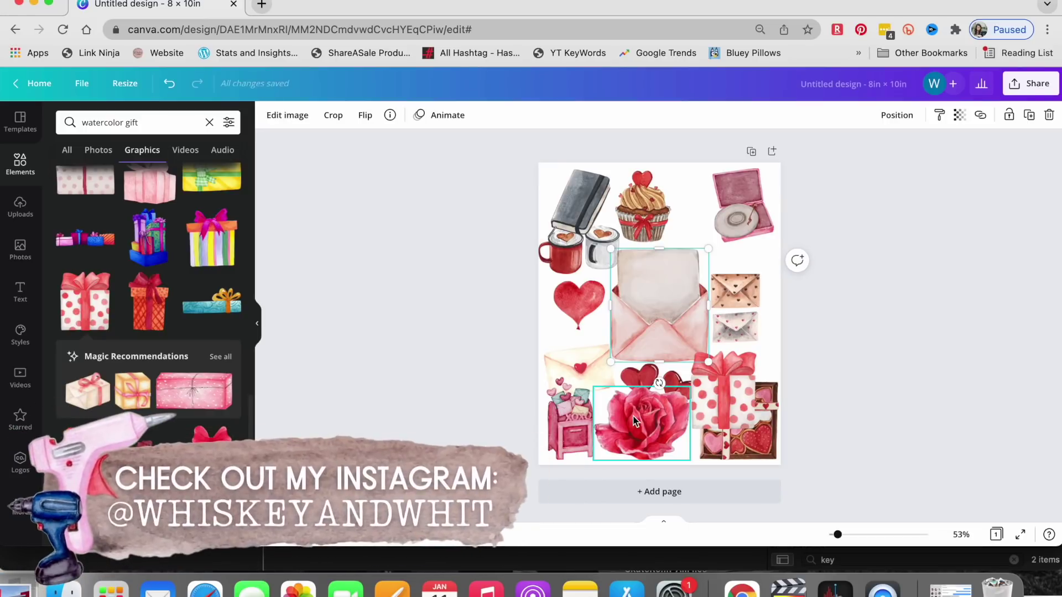
# Shrink the rose onto the open envelope as its seal, and rotate and shrink the heart lollipops
pyautogui.moveTo(638, 424); pyautogui.dragTo(648, 351)
pyautogui.moveTo(700, 315); pyautogui.dragTo(664, 319)
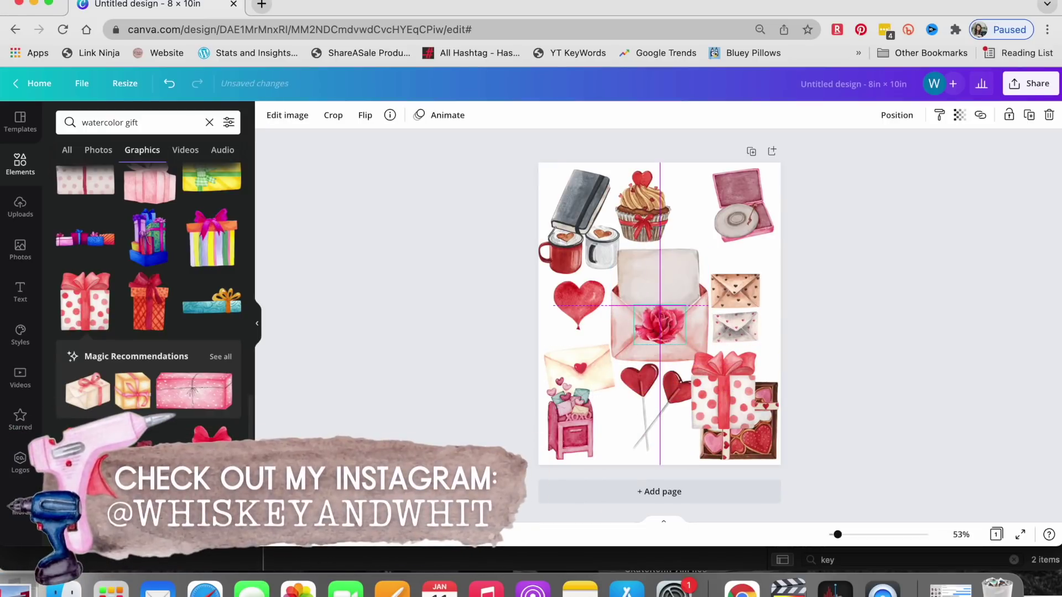
pyautogui.click(652, 397)
pyautogui.moveTo(659, 471); pyautogui.dragTo(672, 464)
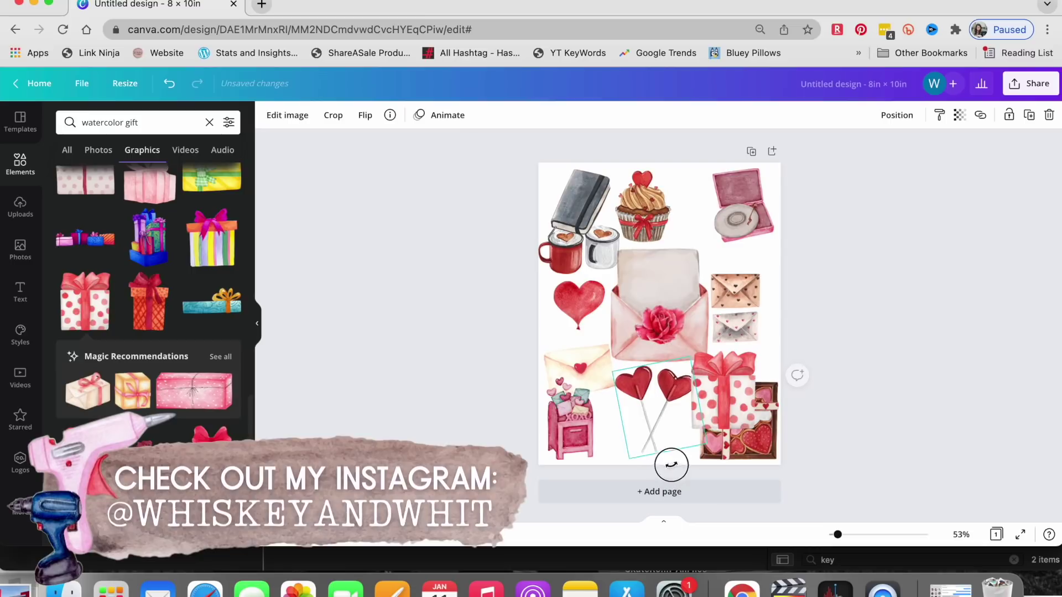
pyautogui.moveTo(688, 357); pyautogui.dragTo(671, 388)
# Move the cream envelope and the heart balloon to the page's right side, and put the lollipops on the left side
pyautogui.moveTo(583, 368); pyautogui.dragTo(797, 367)
pyautogui.moveTo(655, 431); pyautogui.dragTo(612, 375)
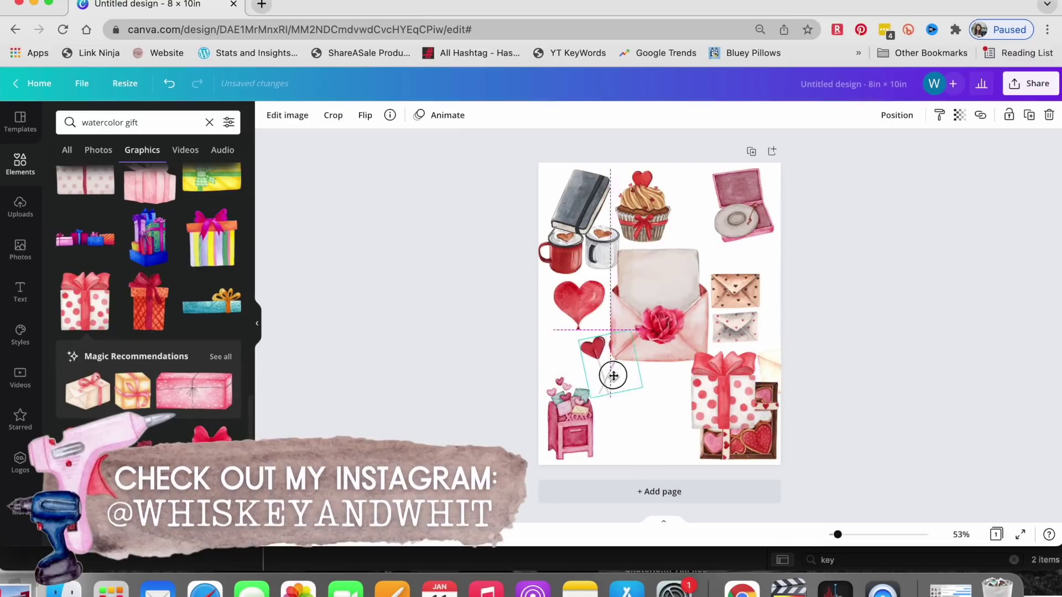
pyautogui.moveTo(579, 303); pyautogui.dragTo(712, 441)
pyautogui.moveTo(613, 376); pyautogui.dragTo(588, 328)
# Rearrange the top row around the mugs and cupcake, moving the journal onto the open envelope and the record player to the bottom centre
pyautogui.moveTo(580, 200); pyautogui.dragTo(682, 303)
pyautogui.moveTo(605, 224); pyautogui.dragTo(680, 205)
pyautogui.moveTo(725, 213); pyautogui.dragTo(751, 208)
pyautogui.moveTo(644, 221); pyautogui.dragTo(663, 435)
# Stack the lollipops above the polka-dot gift box along the page's left side
pyautogui.moveTo(755, 355); pyautogui.dragTo(609, 365)
pyautogui.moveTo(578, 315); pyautogui.dragTo(578, 259)
pyautogui.moveTo(619, 387); pyautogui.dragTo(584, 367)
# Move the cookie box to the page's top centre beside the cupcake, and the small patterned envelopes onto the open envelope
pyautogui.moveTo(738, 418); pyautogui.dragTo(686, 197)
pyautogui.moveTo(725, 159); pyautogui.dragTo(714, 173)
pyautogui.moveTo(730, 331); pyautogui.dragTo(647, 330)
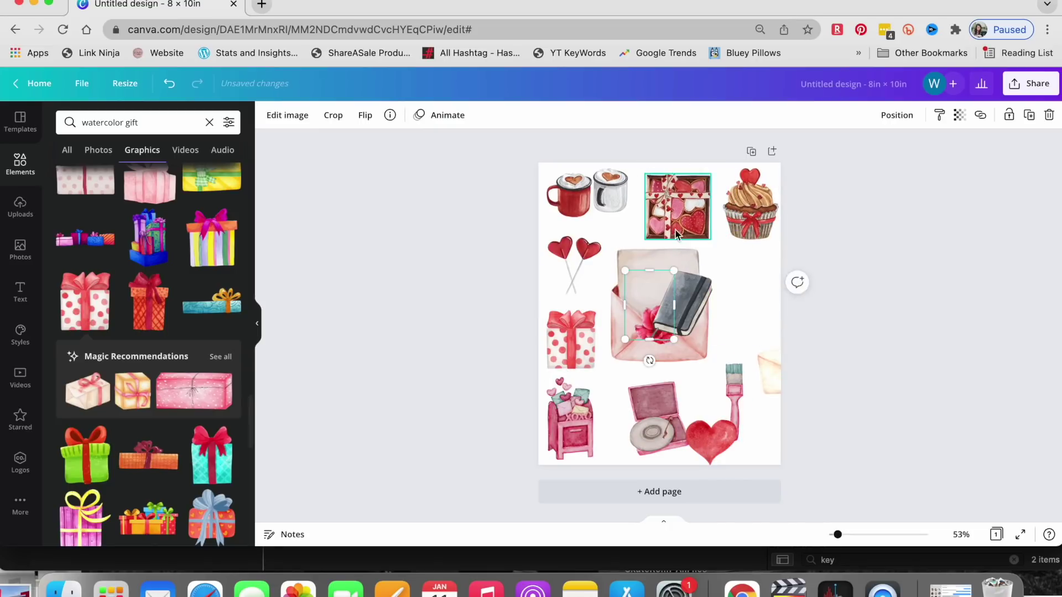
# Place the cookie box in the page's lower-right corner and the journal above it, moving the cream envelope, paintbrush and heart out of the way
pyautogui.moveTo(678, 206); pyautogui.dragTo(745, 298)
pyautogui.moveTo(770, 375); pyautogui.dragTo(611, 376)
pyautogui.moveTo(734, 390); pyautogui.dragTo(651, 389)
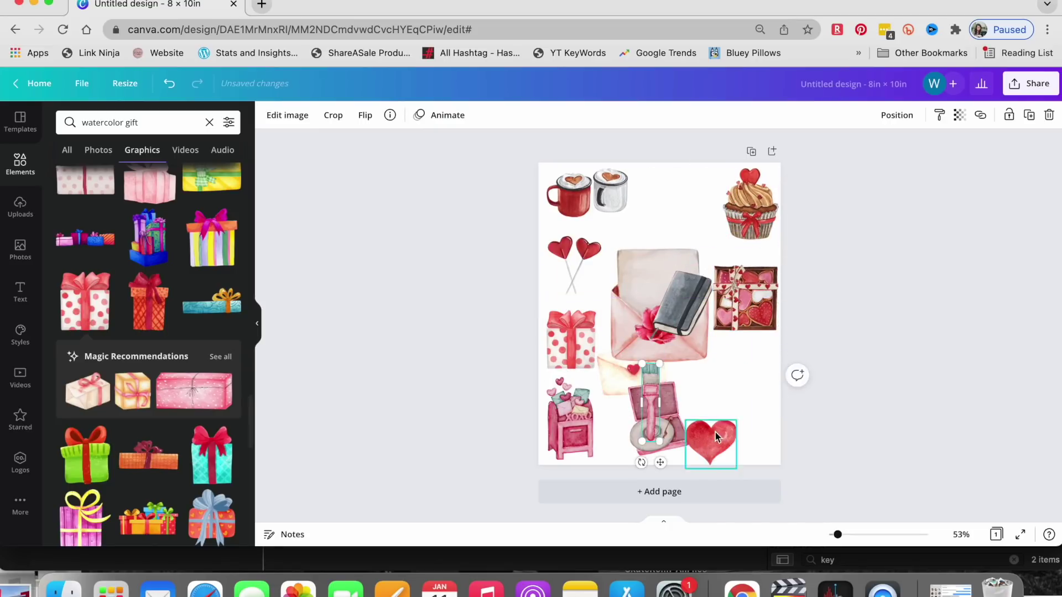
pyautogui.moveTo(718, 435); pyautogui.dragTo(675, 395)
pyautogui.moveTo(748, 319); pyautogui.dragTo(745, 444)
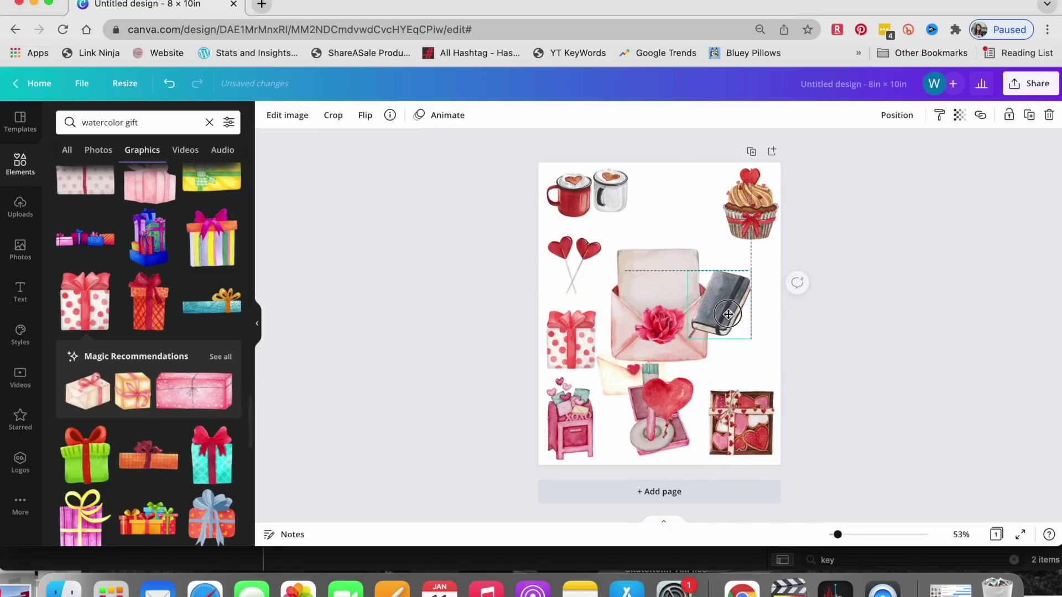
pyautogui.moveTo(679, 308); pyautogui.dragTo(749, 306)
pyautogui.click(907, 117)
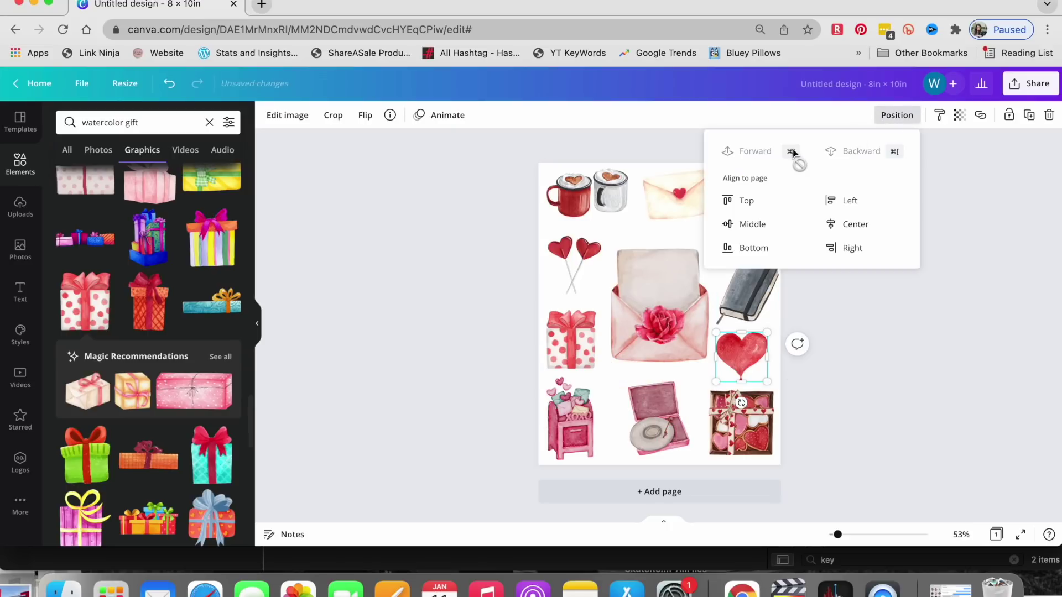
pyautogui.click(961, 224)
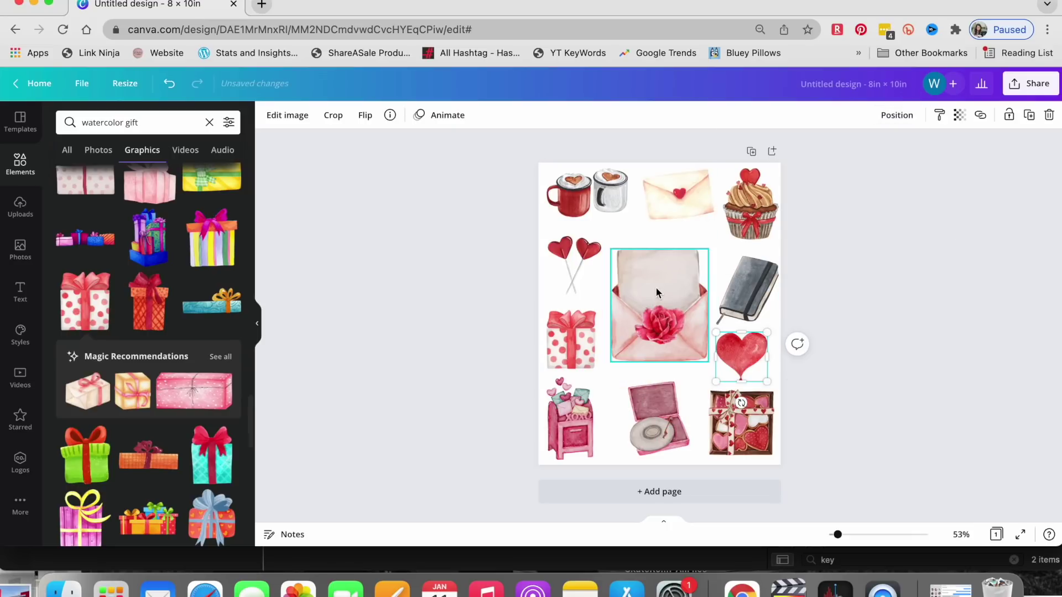
pyautogui.click(897, 116)
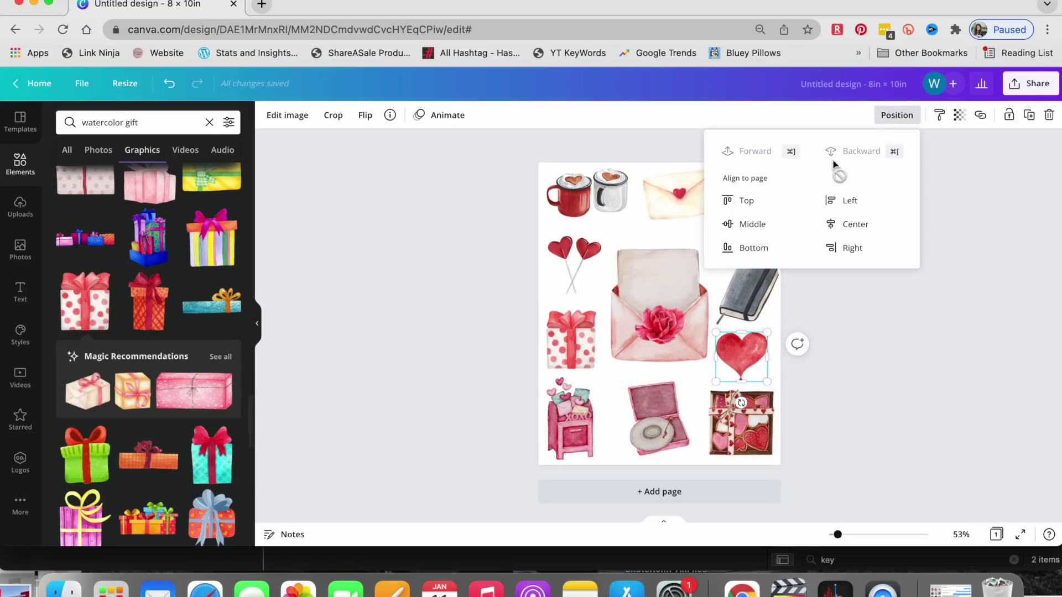
pyautogui.click(837, 356)
# Move the heart balloon onto the open pink envelope and change the stacking order so the heart lies in front
pyautogui.moveTo(748, 350); pyautogui.dragTo(680, 345)
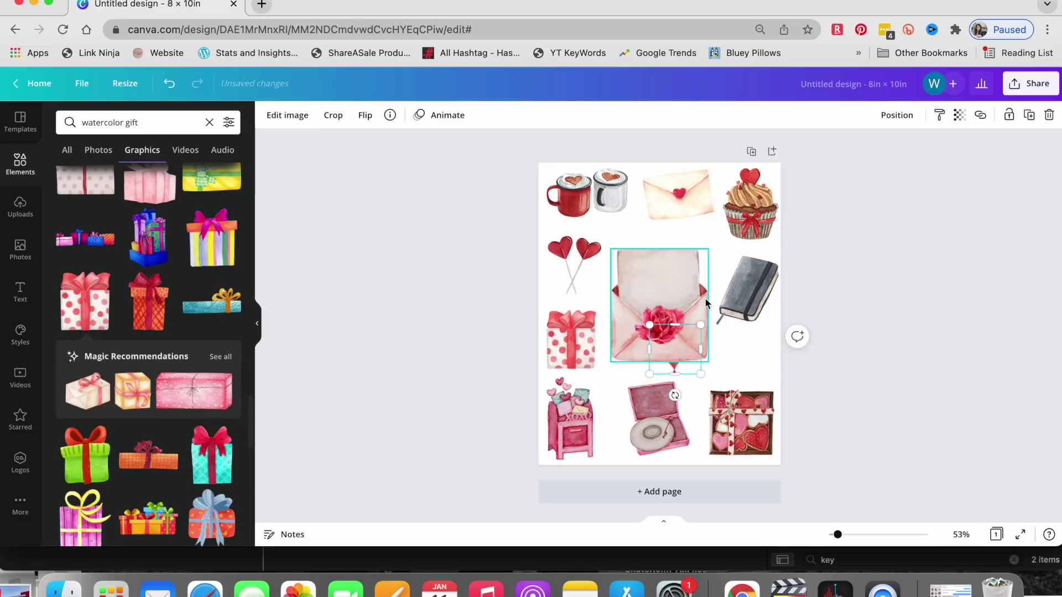
pyautogui.click(706, 300)
pyautogui.click(893, 116)
pyautogui.click(875, 173)
# Delete the rose from the open envelope and position the heart balloon in its place as the seal
pyautogui.moveTo(656, 311); pyautogui.dragTo(610, 305)
pyautogui.click(667, 332)
pyautogui.press('Delete')
pyautogui.moveTo(668, 333); pyautogui.dragTo(654, 314)
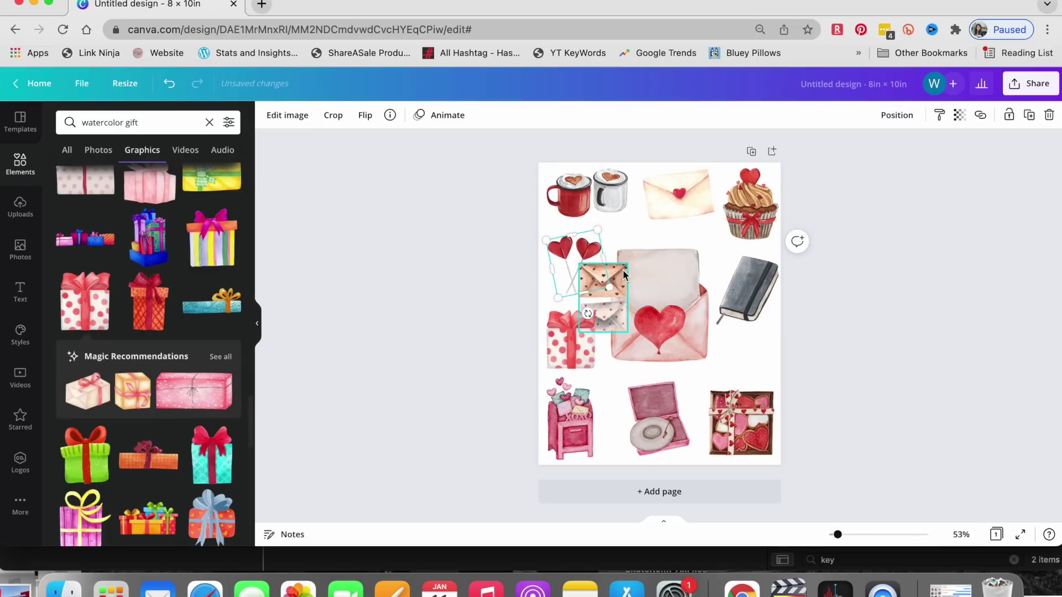
# Delete the small patterned envelopes and the record player, and lower the journal to just above the cookie box
pyautogui.moveTo(595, 285); pyautogui.dragTo(732, 360)
pyautogui.press('Delete')
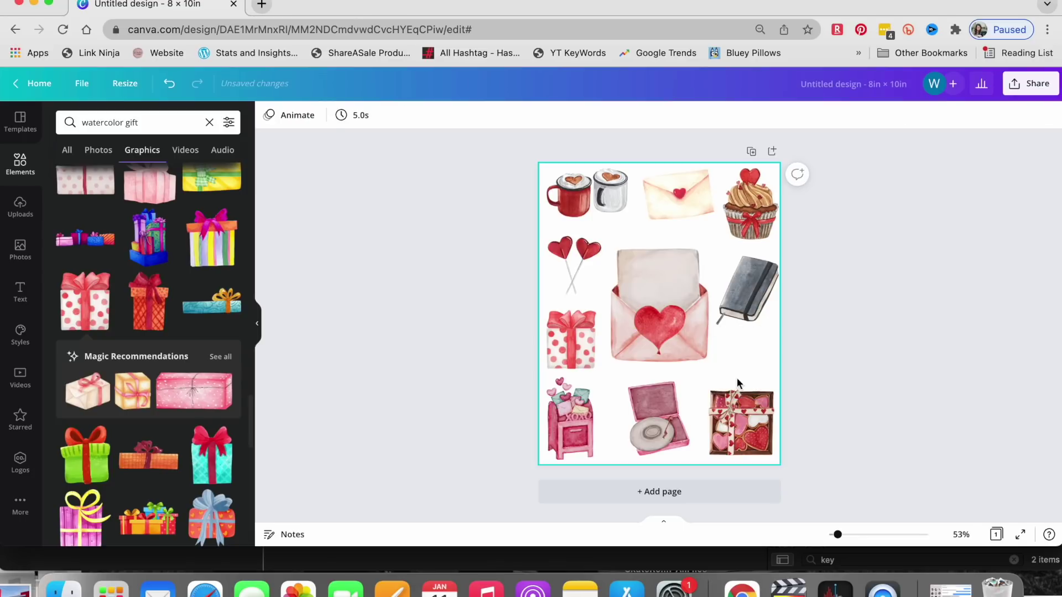
pyautogui.moveTo(744, 287); pyautogui.dragTo(744, 343)
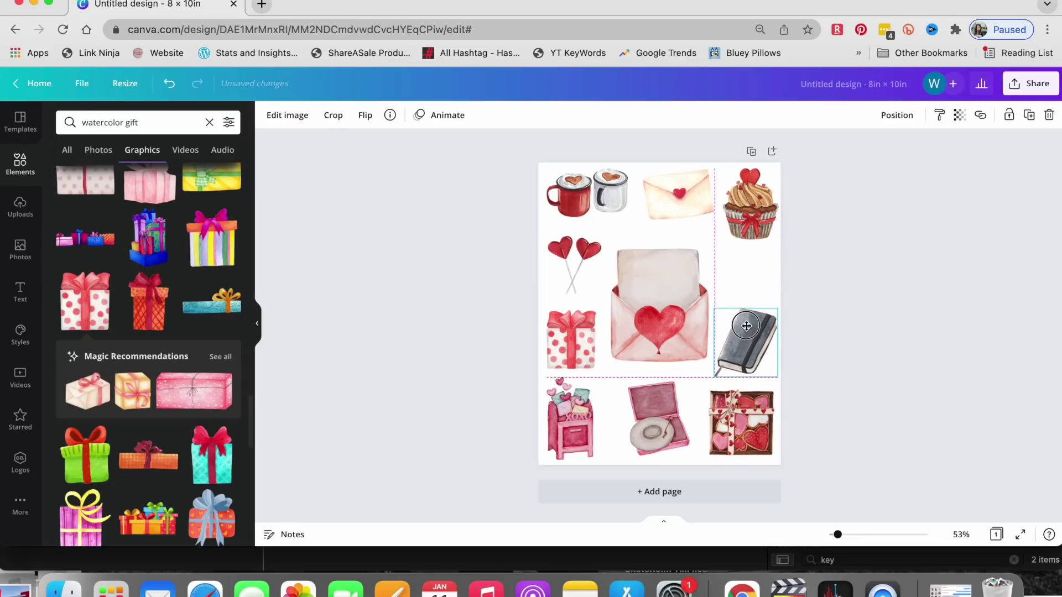
pyautogui.click(663, 398)
pyautogui.press('Delete')
# Search the graphics for "valentines day watercolor"
pyautogui.click(163, 124)
pyautogui.write('wate')
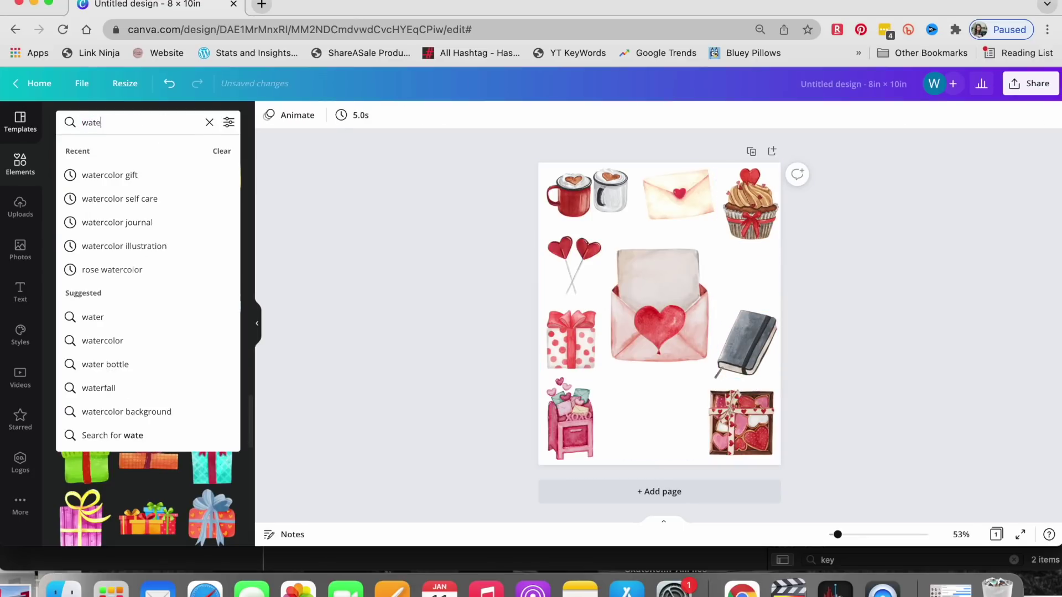
pyautogui.press('BackSpace')
pyautogui.press('BackSpace')
pyautogui.press('BackSpace')
pyautogui.press('BackSpace')
pyautogui.write('val')
pyautogui.press('Down')
pyautogui.press('Return')
# Add the pink gumball machine graphic at a small size beneath the cupcake and move the journal to just below the open envelope
pyautogui.scroll(-3, 121, 356)
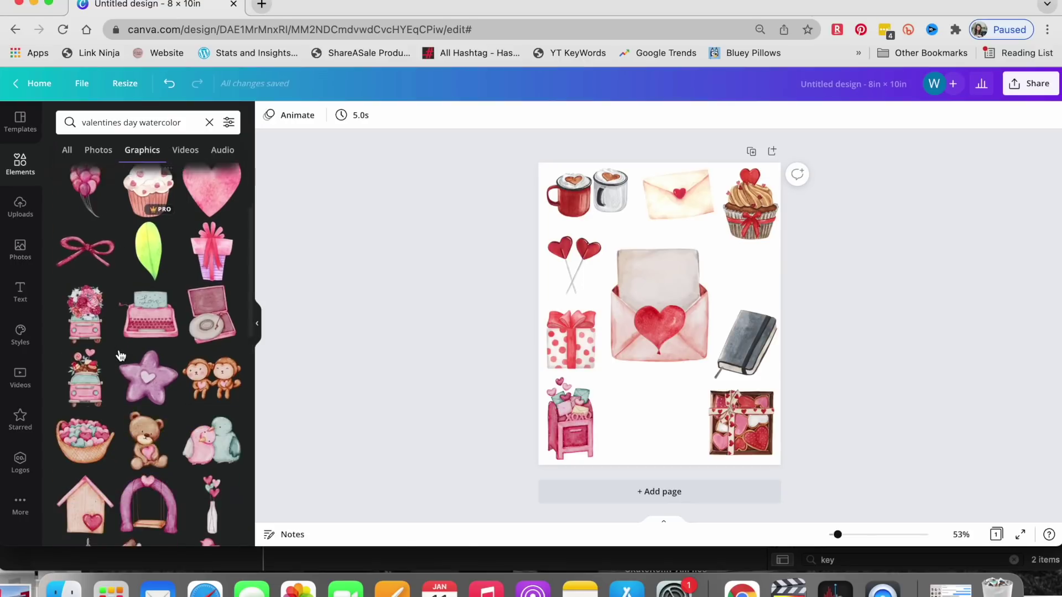
pyautogui.scroll(-10, 121, 356)
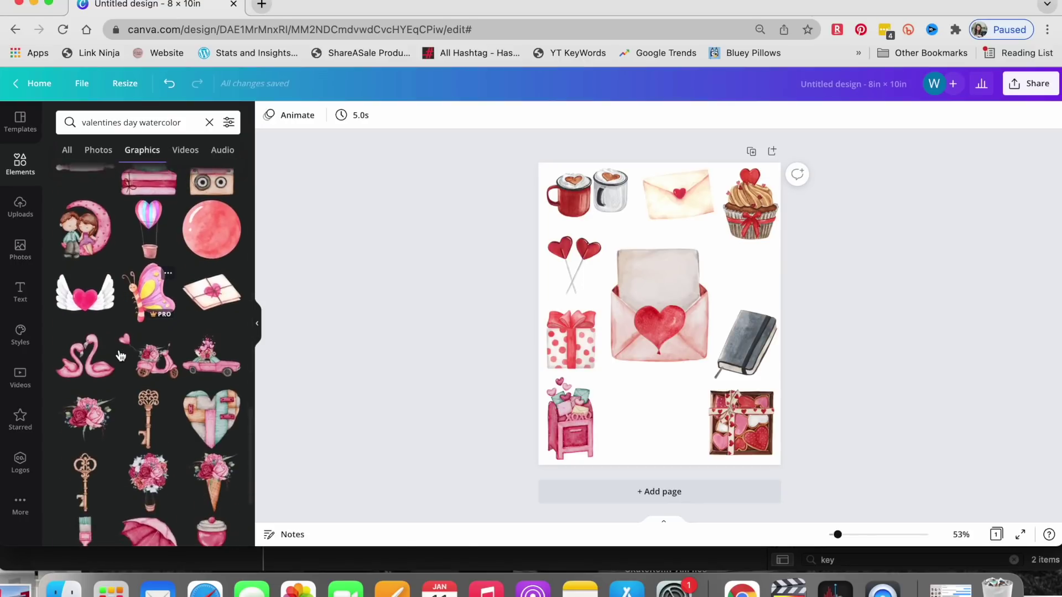
pyautogui.scroll(-5, 120, 356)
pyautogui.click(212, 264)
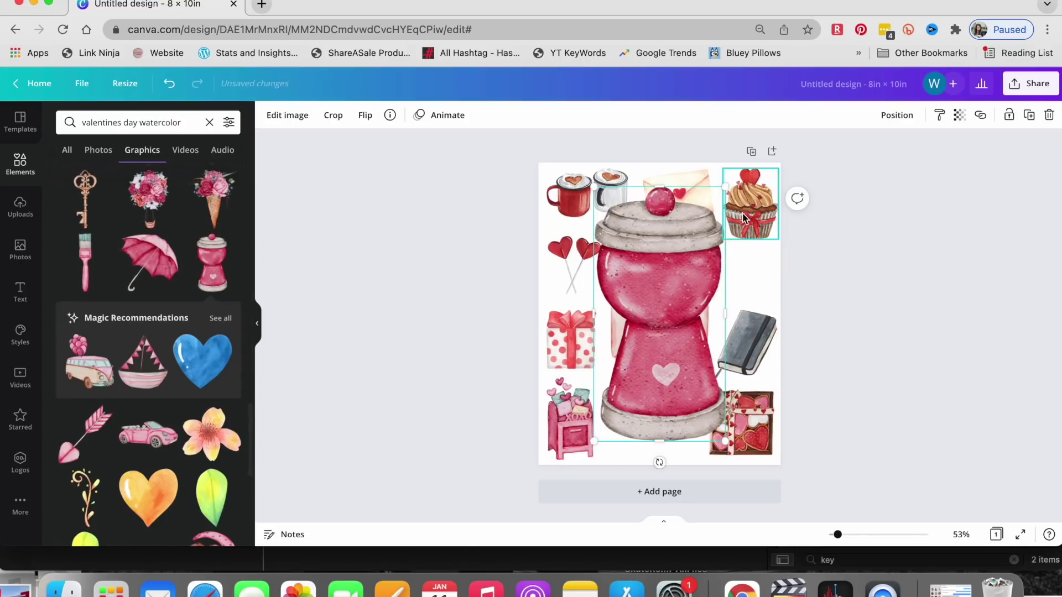
pyautogui.moveTo(725, 187); pyautogui.dragTo(647, 354)
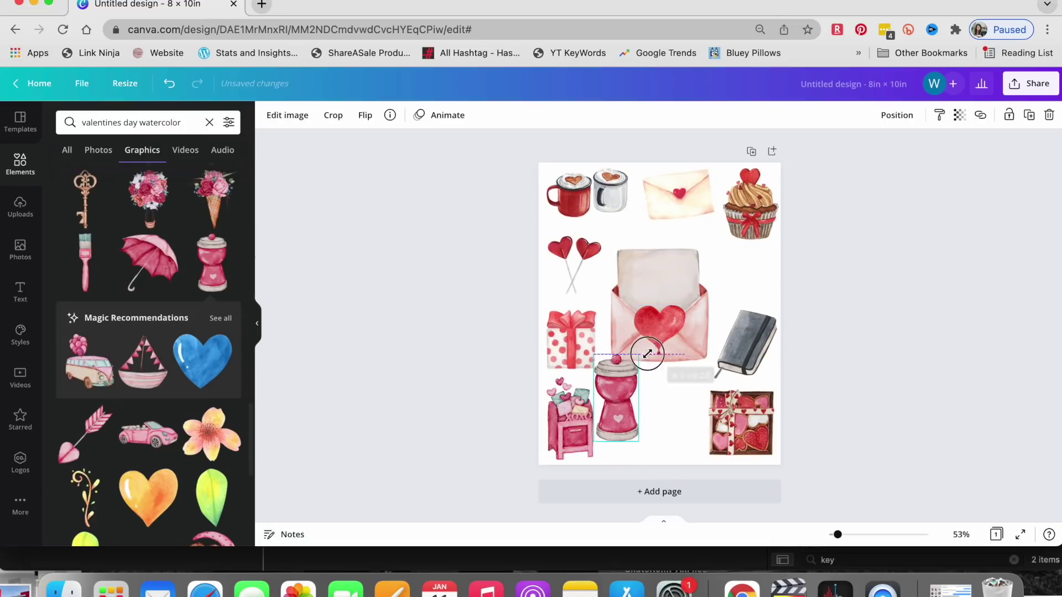
pyautogui.moveTo(747, 342); pyautogui.dragTo(725, 401)
pyautogui.moveTo(611, 394); pyautogui.dragTo(742, 301)
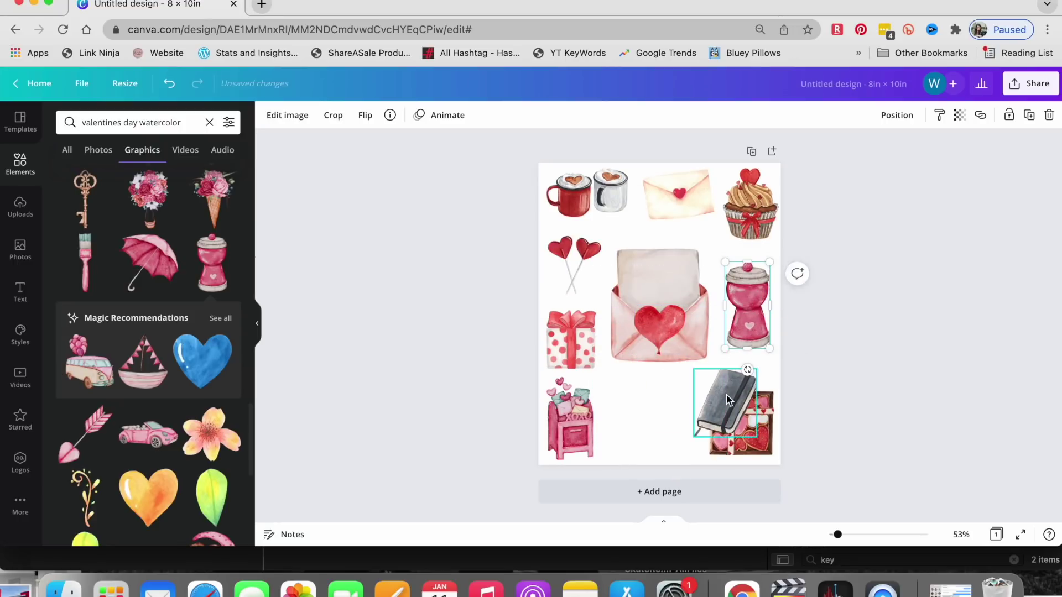
pyautogui.moveTo(726, 400); pyautogui.dragTo(634, 391)
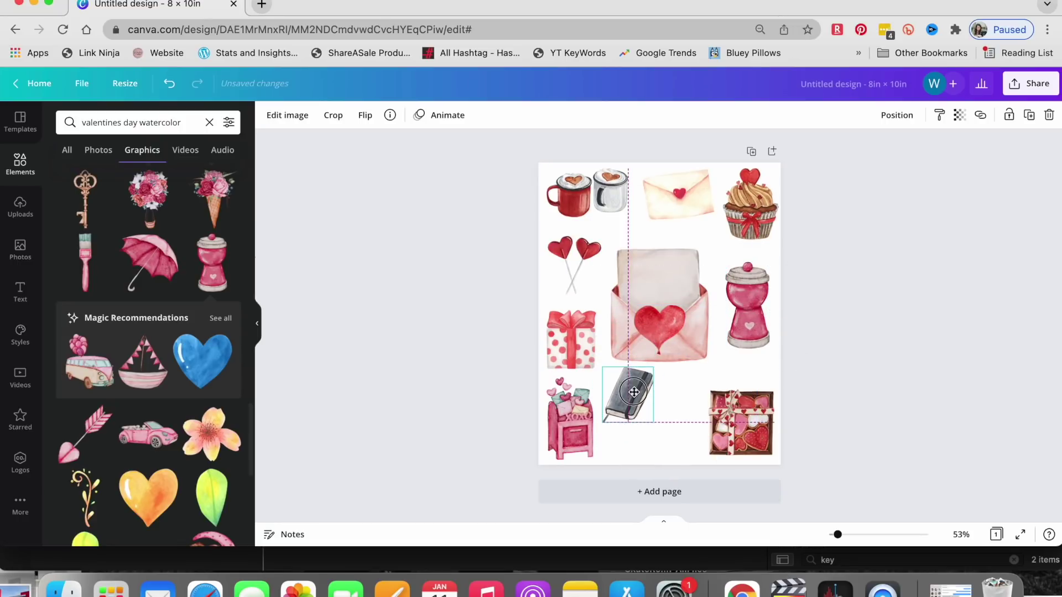
# Browse the Valentine's Day watercolor graphics for more red and pink elements that match the page
pyautogui.click(740, 427)
pyautogui.scroll(-10, 167, 395)
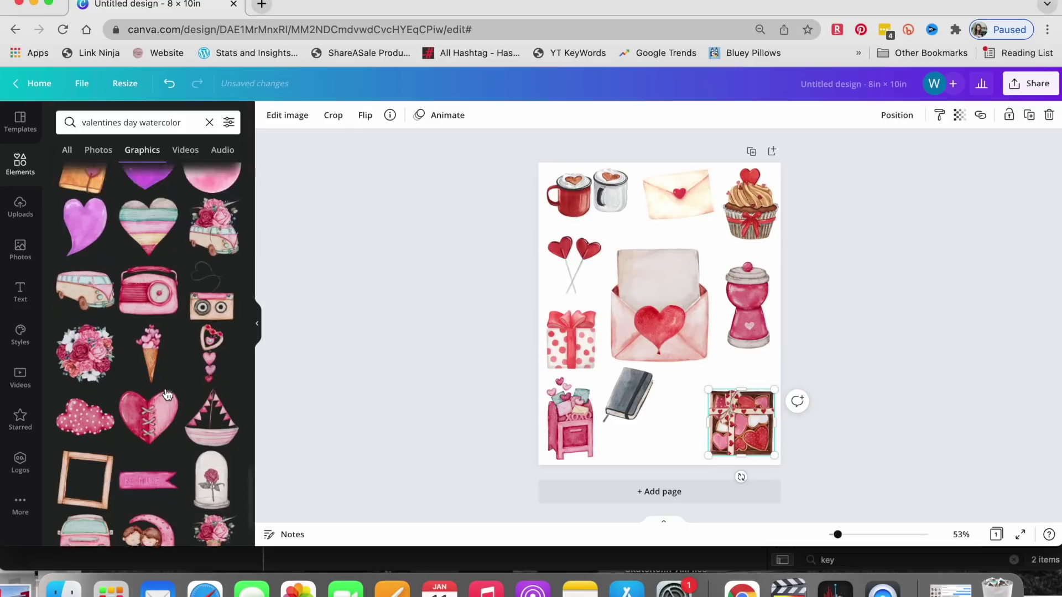
pyautogui.scroll(-5, 167, 395)
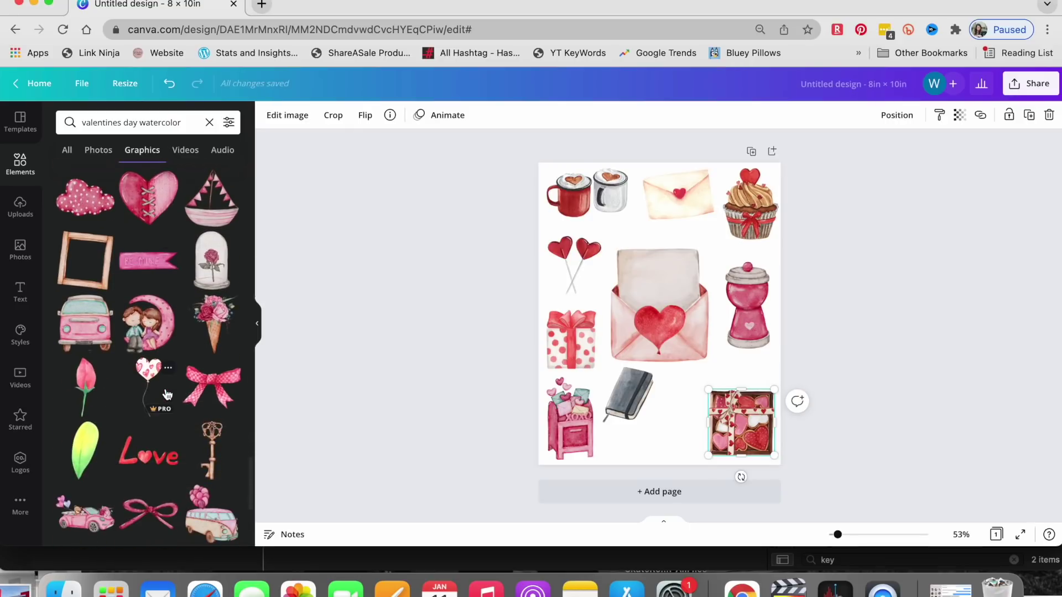
pyautogui.scroll(-6, 167, 395)
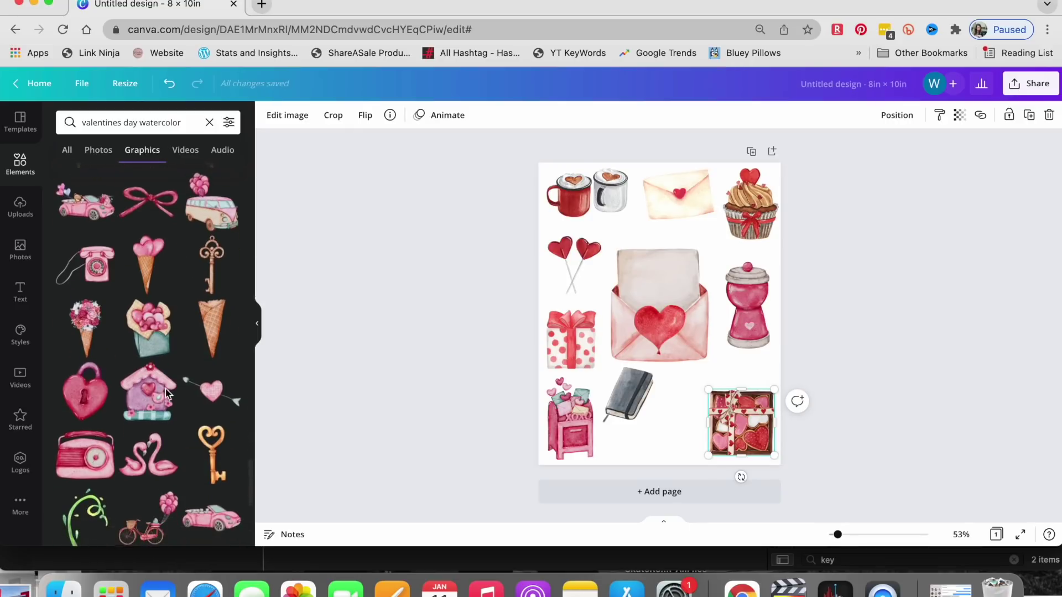
pyautogui.scroll(-15, 166, 391)
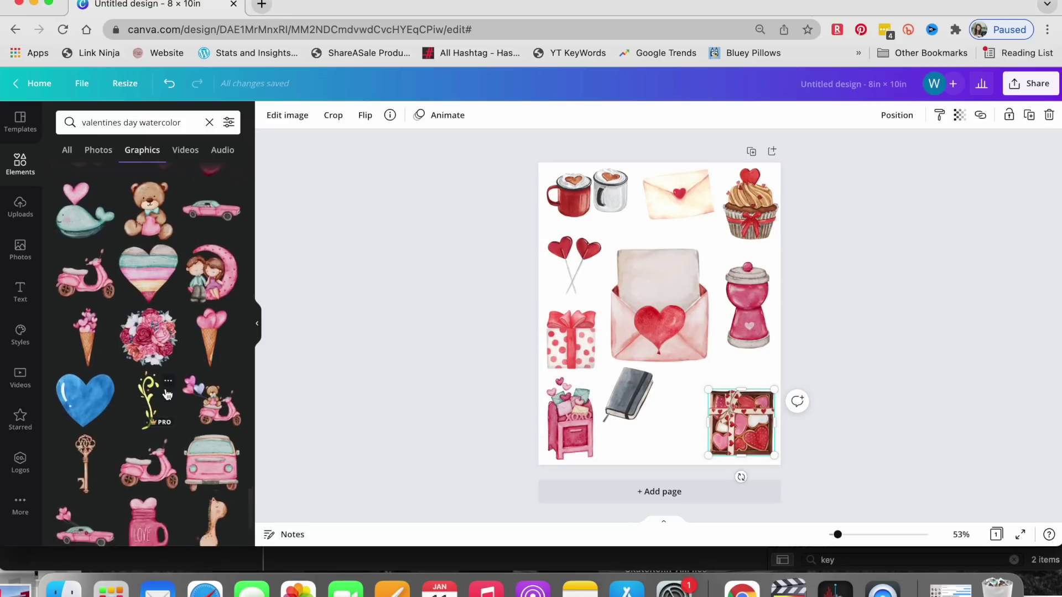
pyautogui.scroll(-15, 167, 395)
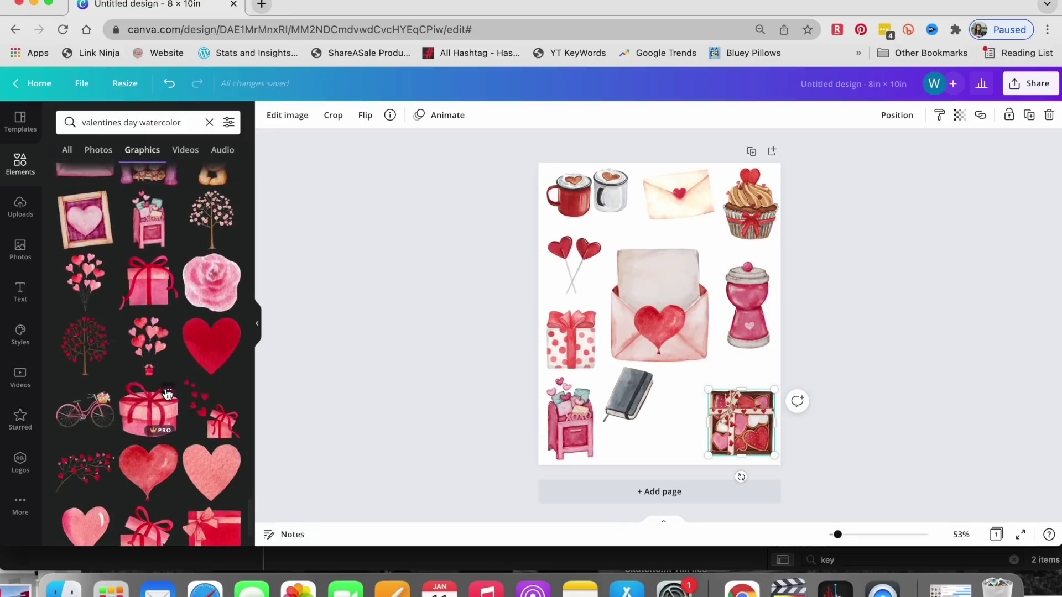
pyautogui.scroll(-15, 167, 394)
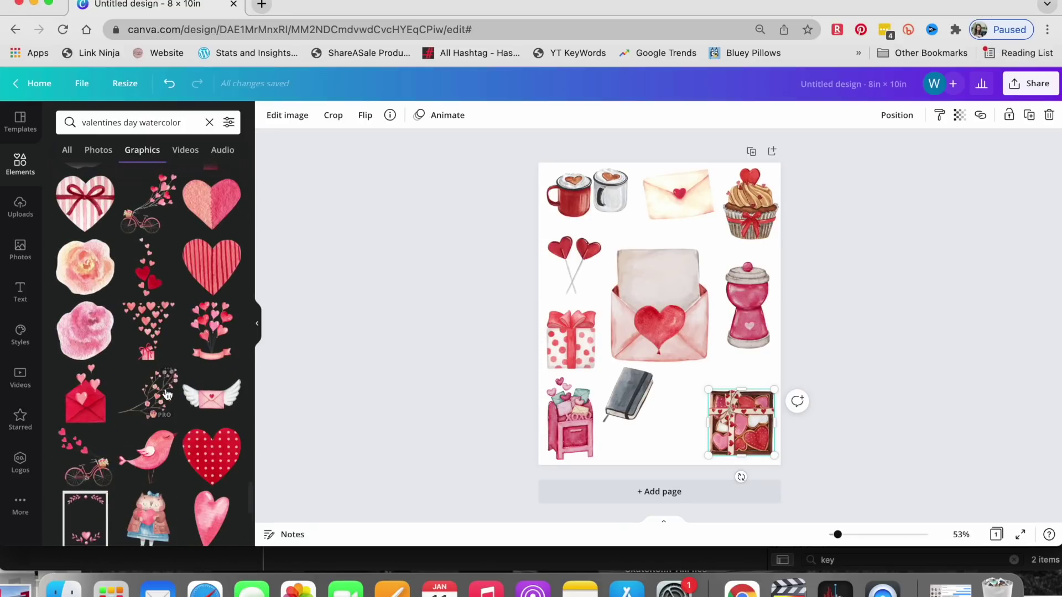
pyautogui.scroll(-2, 168, 394)
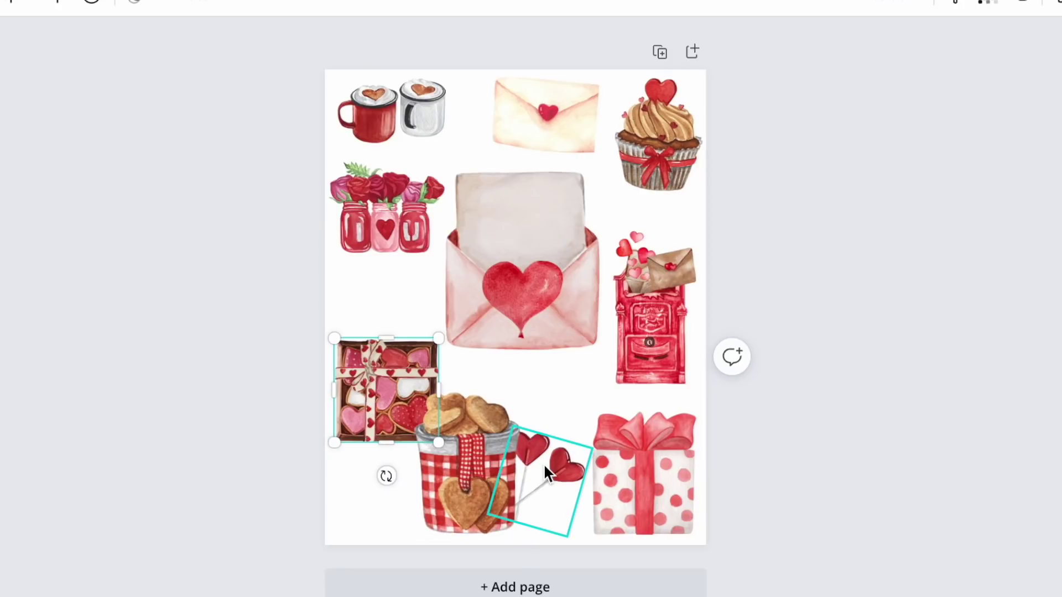
# Shrink the gingham cookie tin and rearrange the cookie box and heart lollipops around it, with the lollipops directly above the tin
pyautogui.click(543, 464)
pyautogui.moveTo(519, 560); pyautogui.dragTo(417, 509)
pyautogui.press('super+z')
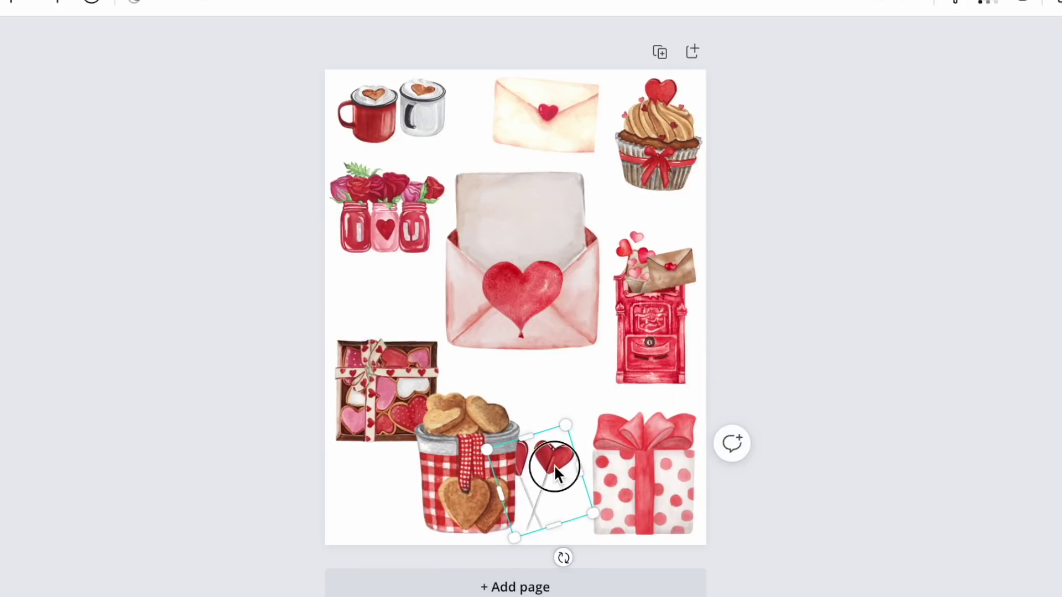
pyautogui.moveTo(554, 465); pyautogui.dragTo(401, 470)
pyautogui.click(462, 470)
pyautogui.moveTo(509, 391); pyautogui.dragTo(491, 436)
pyautogui.moveTo(406, 397); pyautogui.dragTo(408, 404)
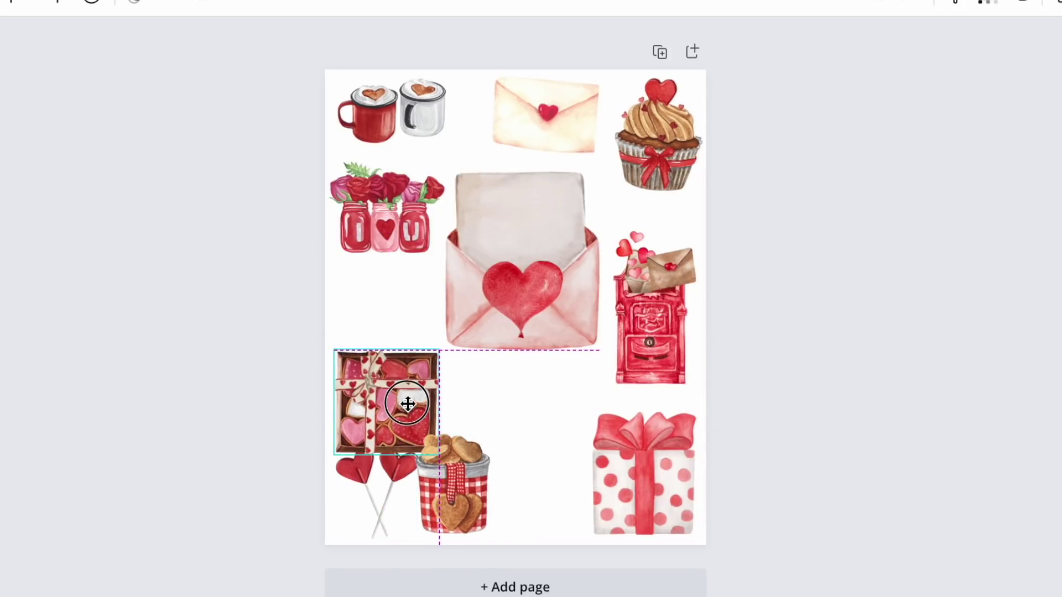
pyautogui.moveTo(389, 502); pyautogui.dragTo(487, 416)
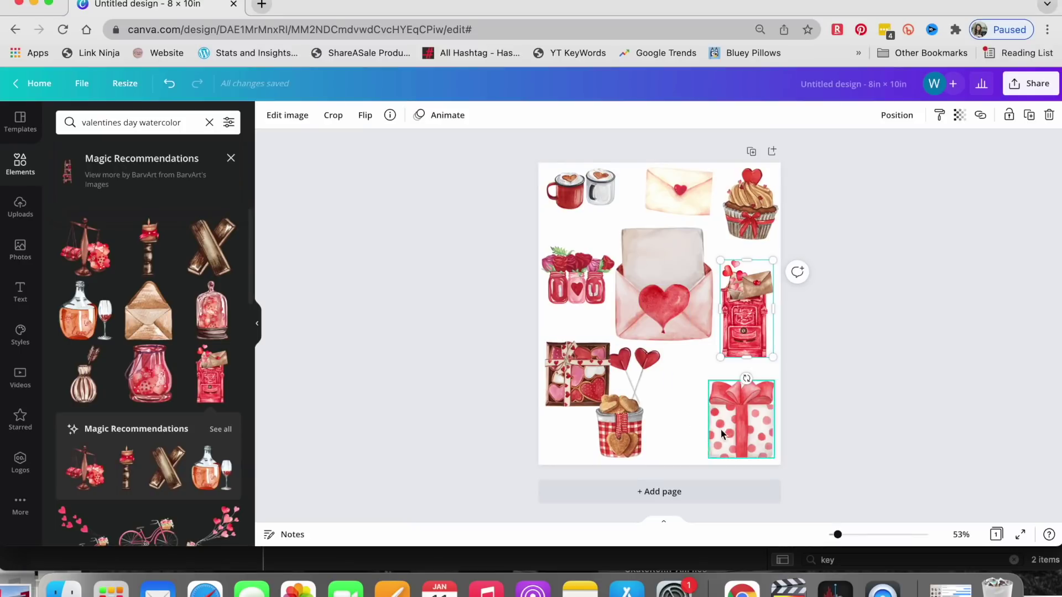
# Add a heading text box to the page
pyautogui.click(484, 293)
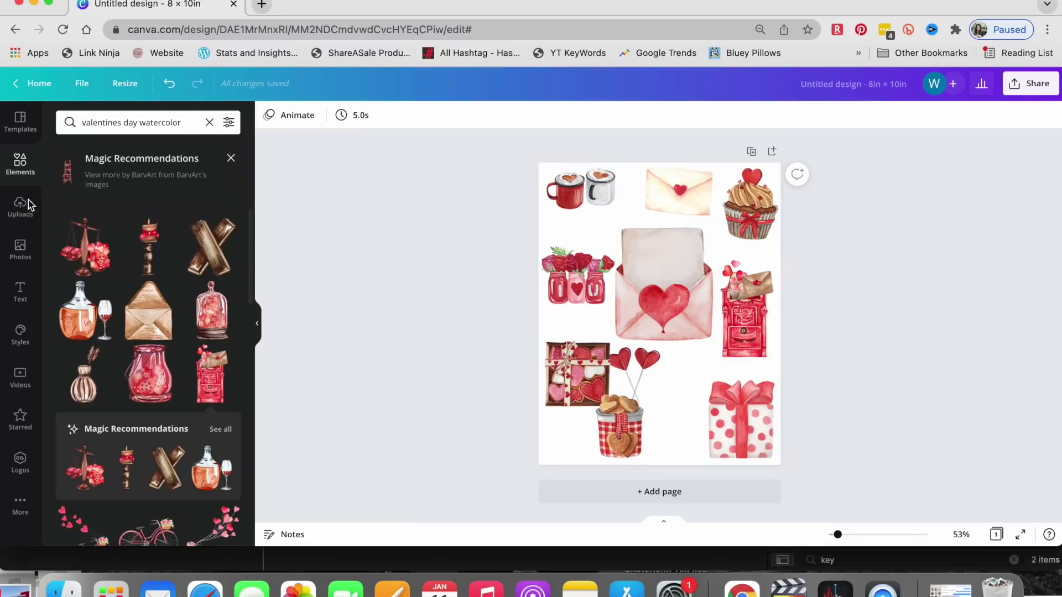
pyautogui.click(21, 290)
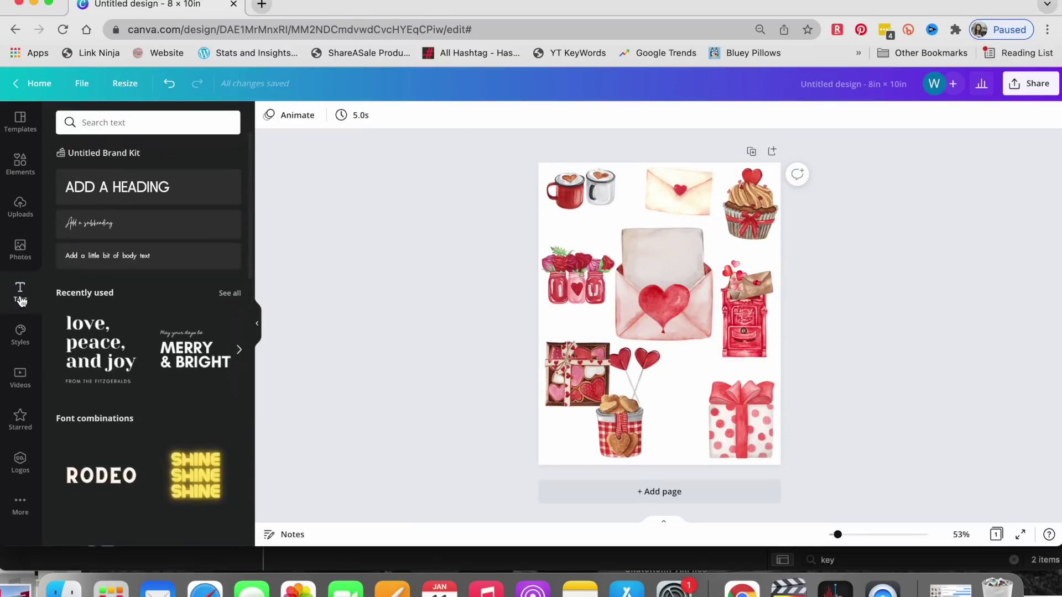
pyautogui.click(96, 194)
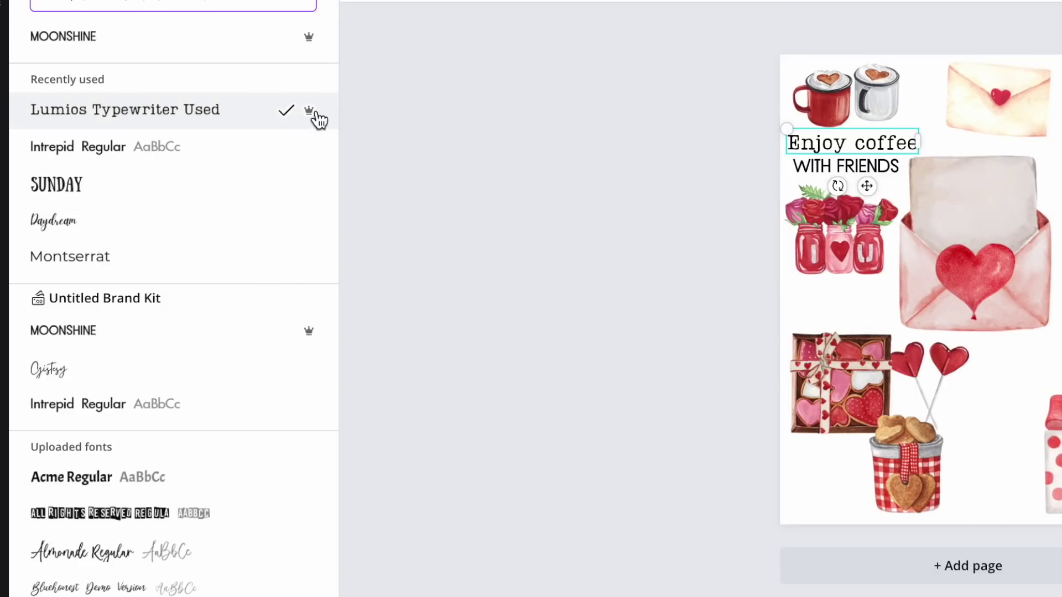
# Set the "Enjoy coffee" line in uppercase at size 24.7, widen its text box to fit one line and place it beneath the mugs
pyautogui.moveTo(314, 119)
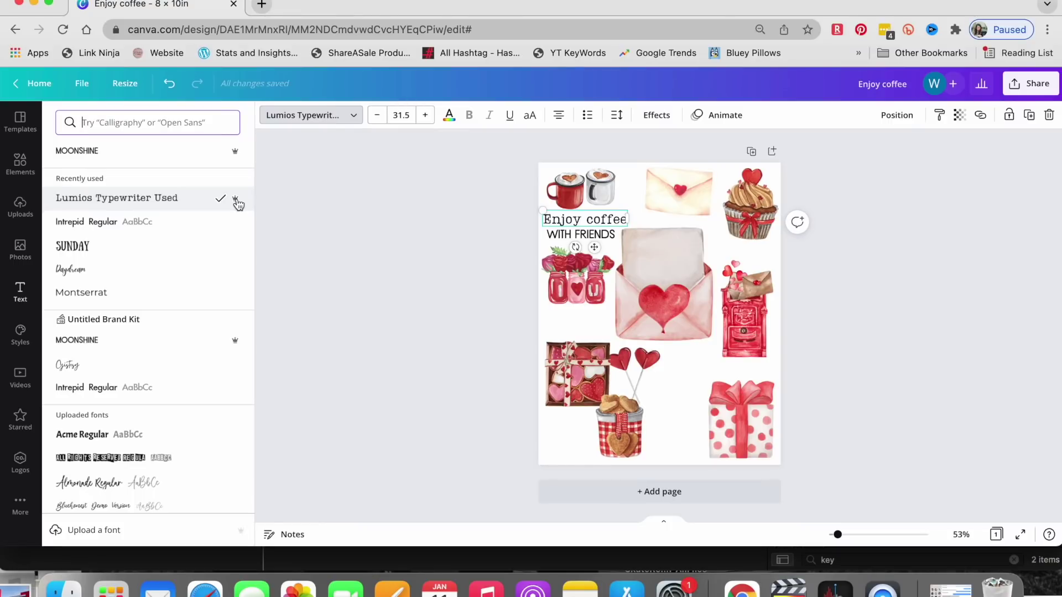
pyautogui.click(531, 115)
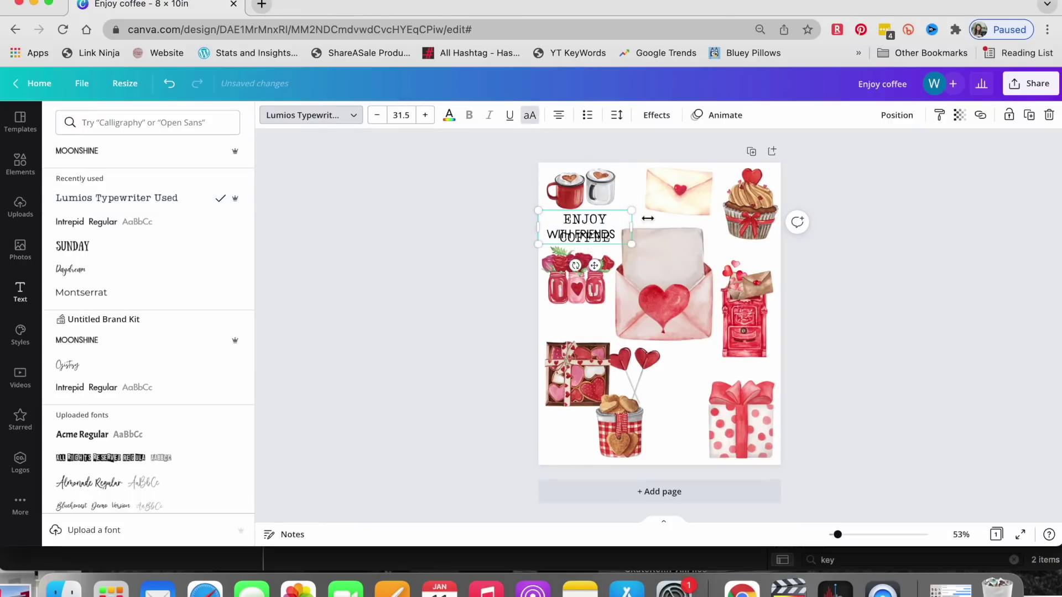
pyautogui.moveTo(635, 227)
pyautogui.mouseDown()
pyautogui.moveTo(673, 227)
pyautogui.moveTo(641, 225)
pyautogui.mouseUp()
pyautogui.click(497, 211)
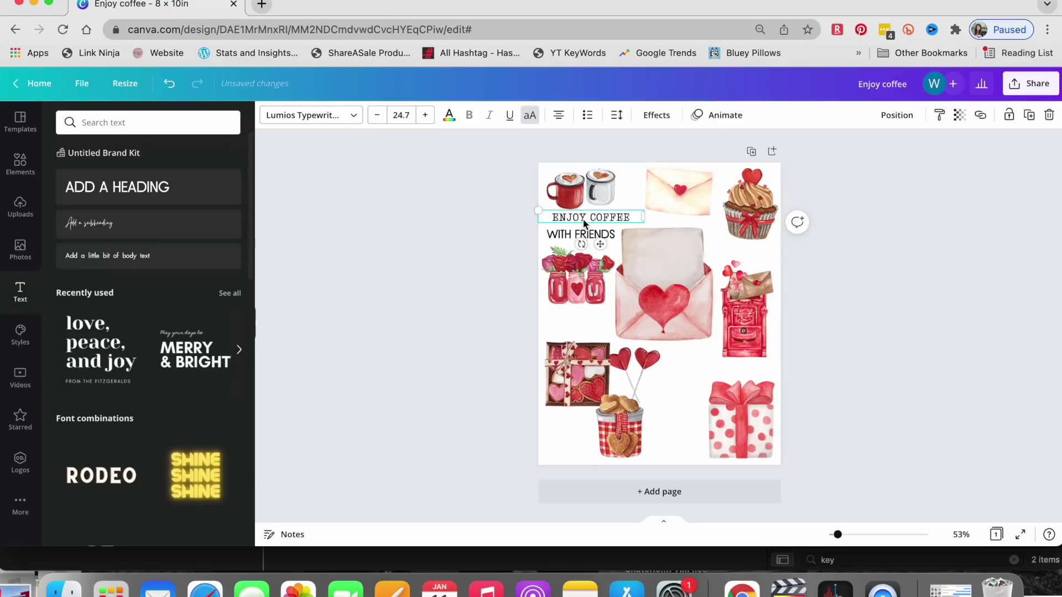
pyautogui.moveTo(568, 221); pyautogui.dragTo(564, 218)
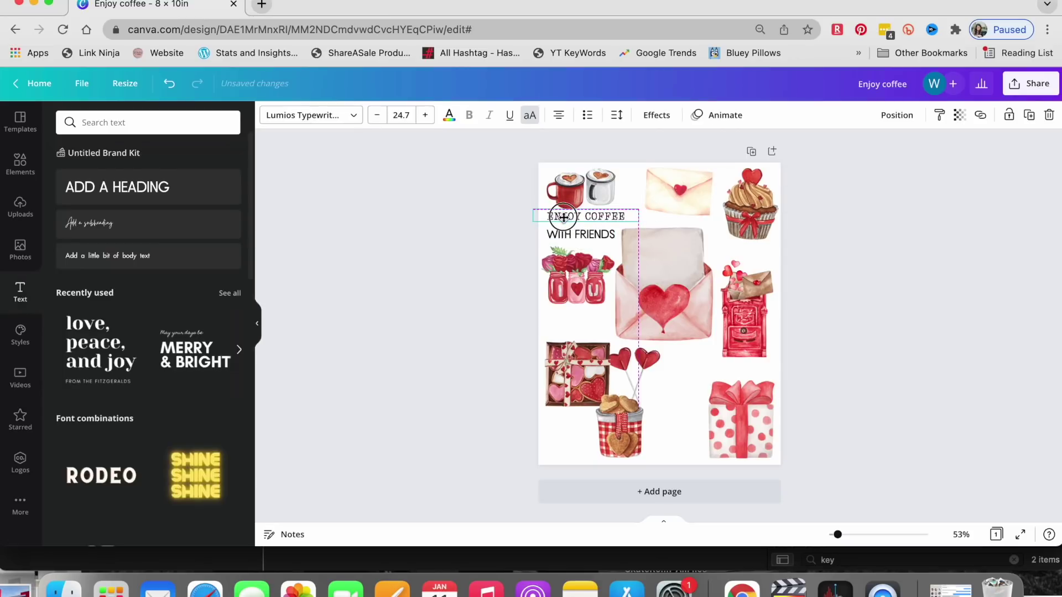
# Search the fonts for "calligraphy" and apply Jimmy Script to the "With friends" line
pyautogui.click(565, 231)
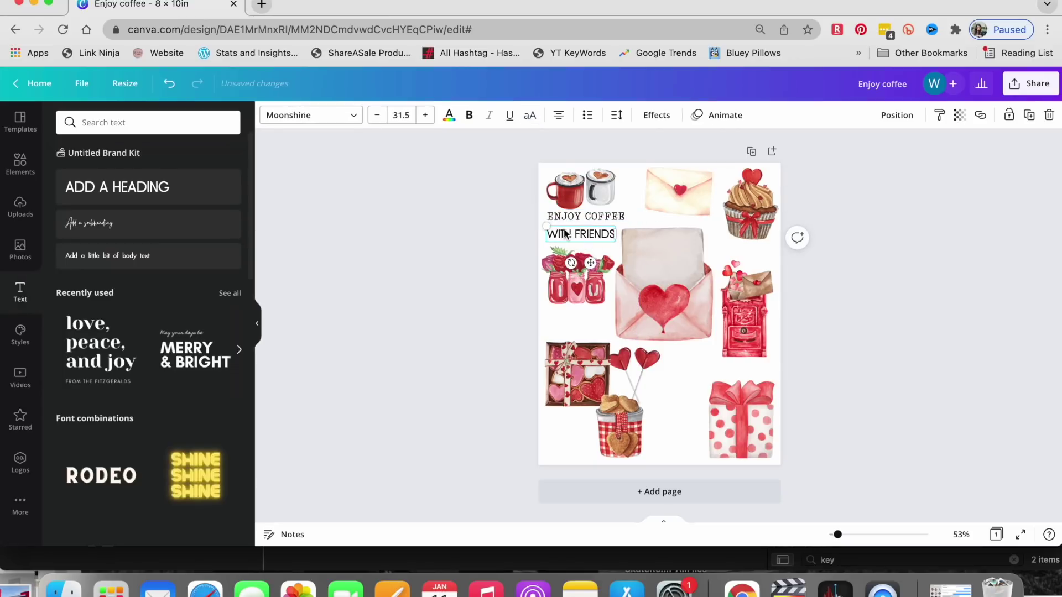
pyautogui.click(328, 117)
pyautogui.click(157, 122)
pyautogui.write('ca')
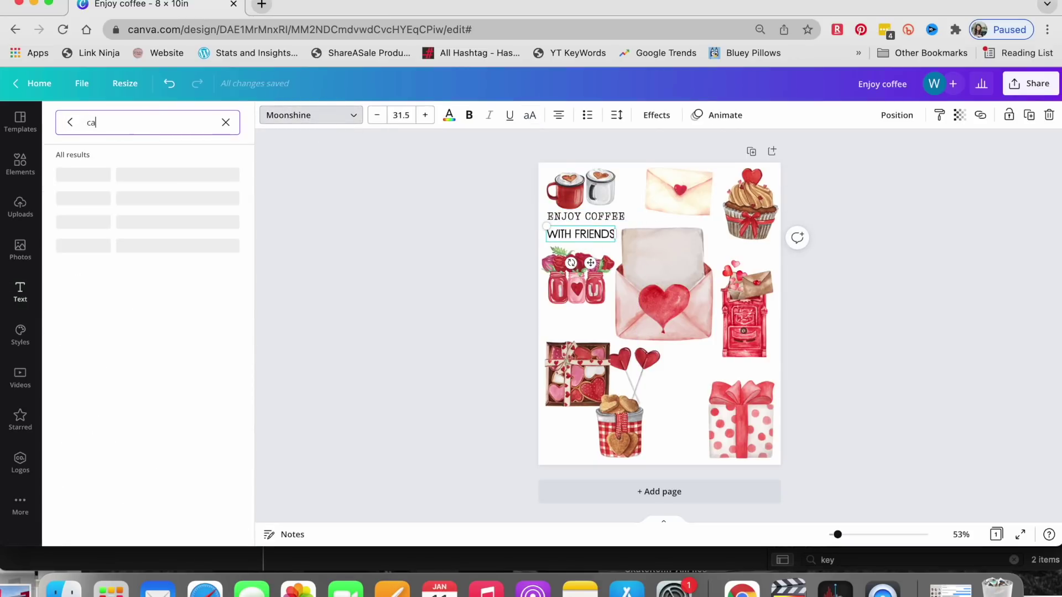
pyautogui.write('lligraphy')
pyautogui.press('Return')
pyautogui.click(143, 178)
# Look through more calligraphy fonts and try Charmonman on the "With friends" line
pyautogui.scroll(-3, 138, 388)
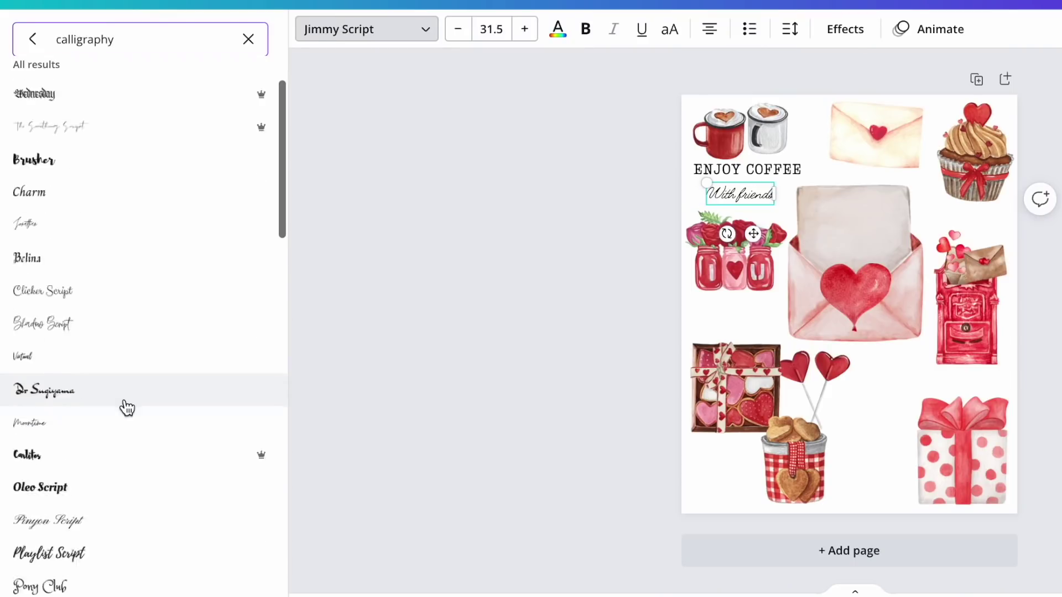
pyautogui.scroll(-2, 127, 408)
pyautogui.scroll(-10, 209, 332)
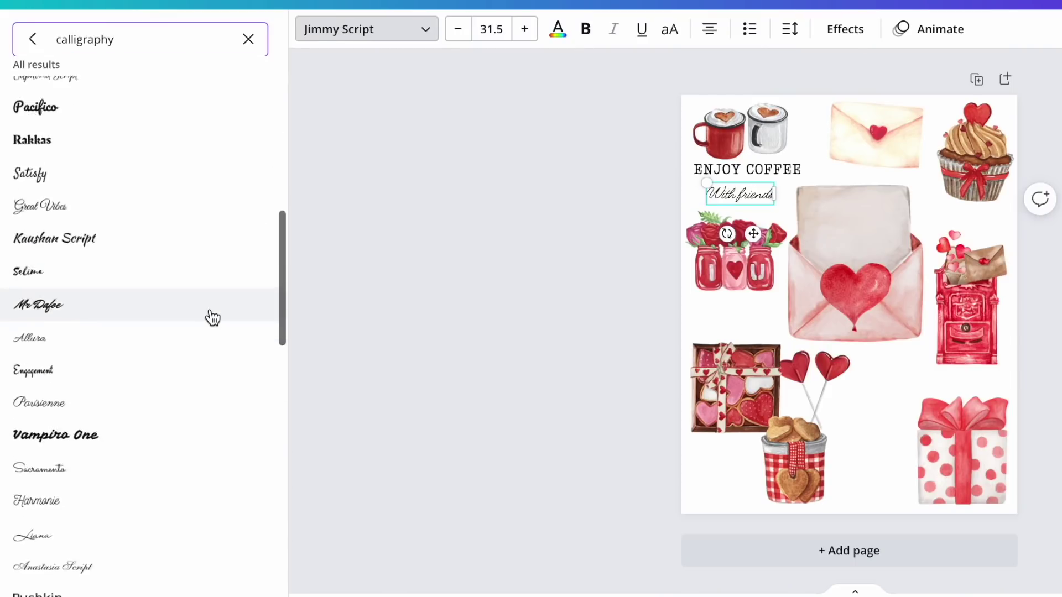
pyautogui.click(208, 314)
pyautogui.scroll(-3, 208, 354)
pyautogui.scroll(-4, 207, 371)
pyautogui.click(177, 260)
pyautogui.doubleClick(741, 192)
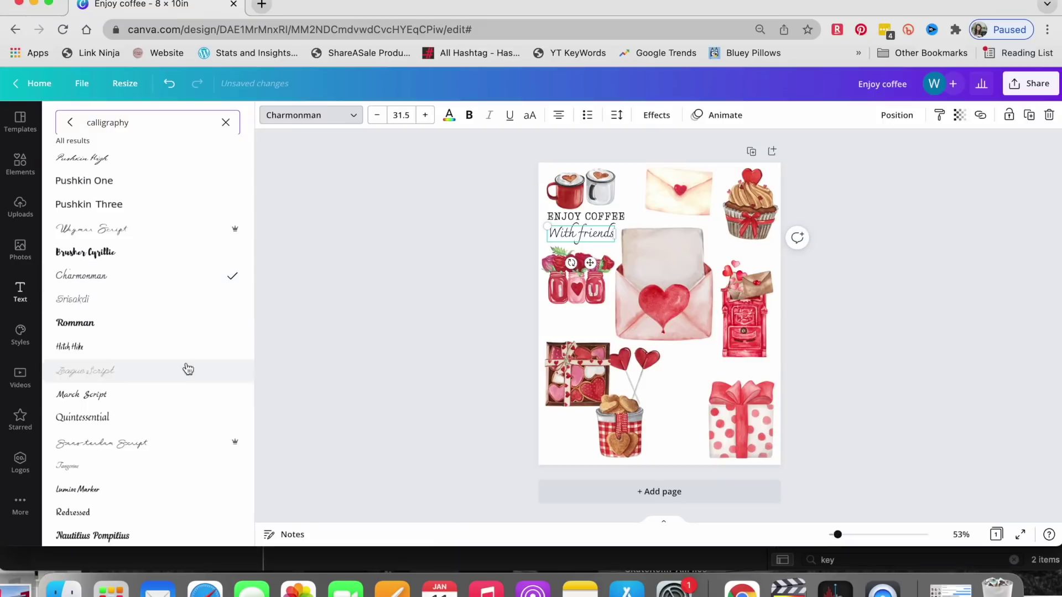
pyautogui.click(612, 239)
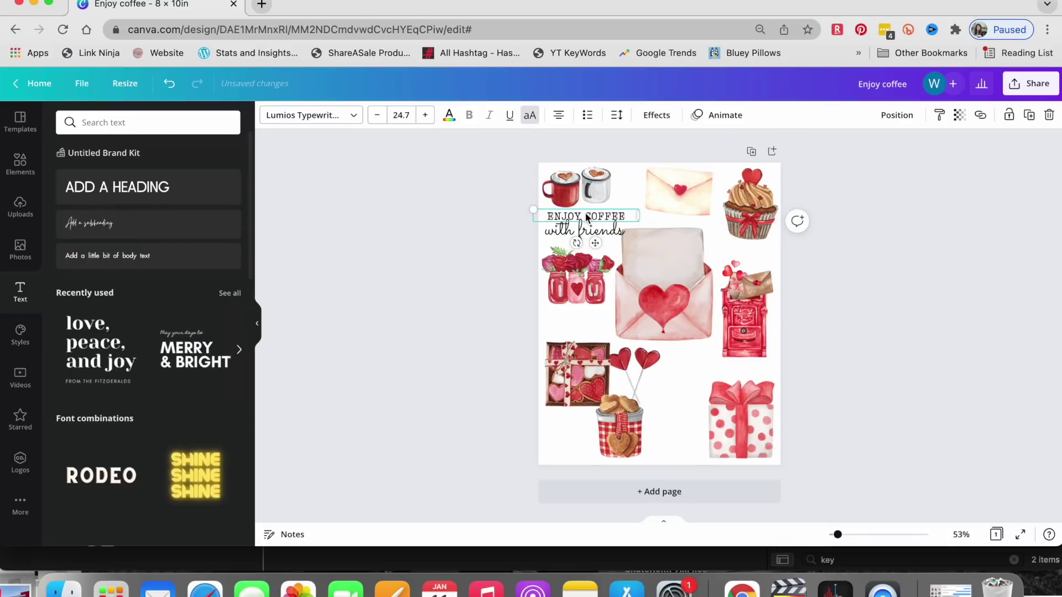
# Reduce the "with friends" line to size 49 and align it closely under "ENJOY COFFEE" beneath the mugs
pyautogui.click(596, 227)
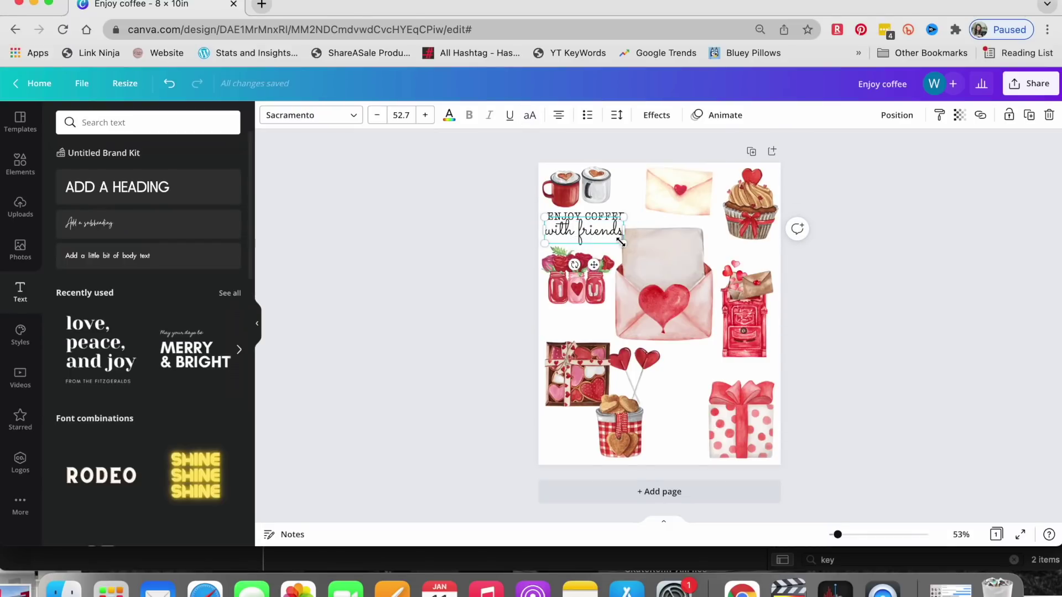
pyautogui.moveTo(615, 241); pyautogui.dragTo(603, 231)
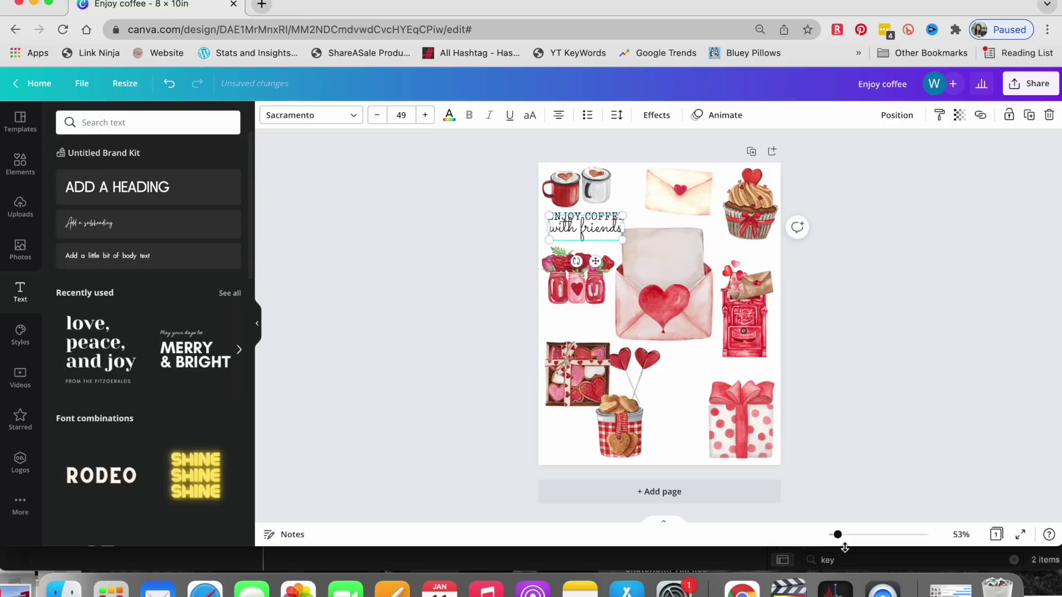
pyautogui.moveTo(838, 535); pyautogui.dragTo(853, 535)
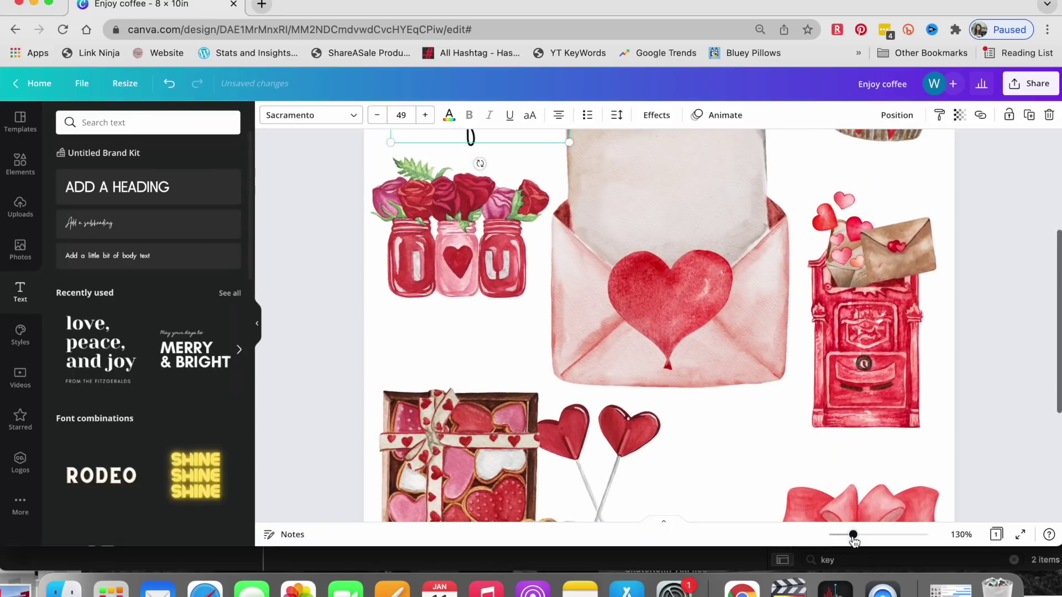
pyautogui.scroll(5, 609, 332)
pyautogui.moveTo(490, 306); pyautogui.dragTo(484, 305)
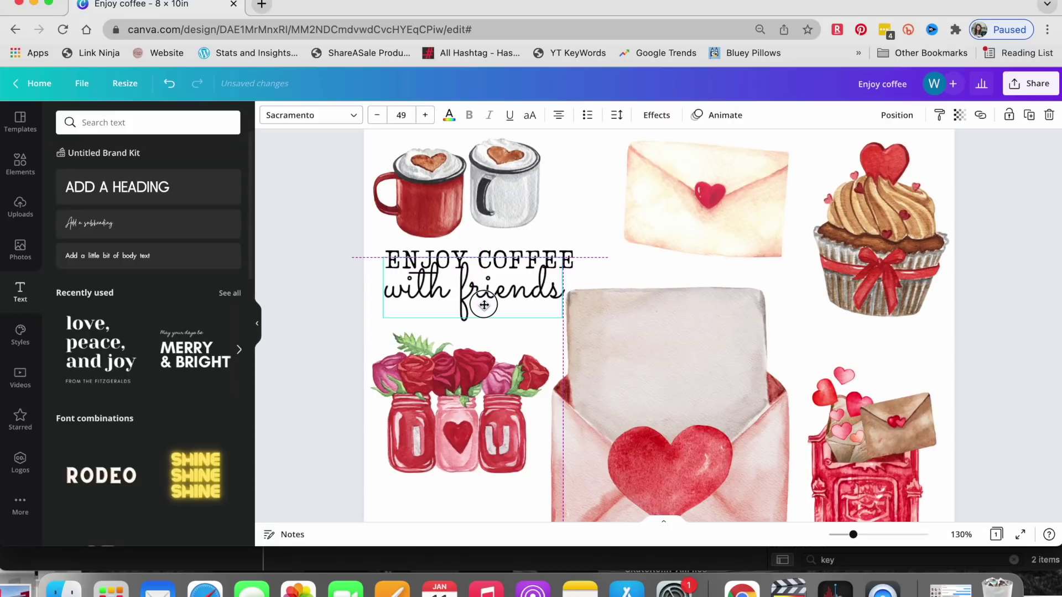
pyautogui.moveTo(442, 255); pyautogui.dragTo(441, 252)
pyautogui.moveTo(437, 289); pyautogui.dragTo(443, 290)
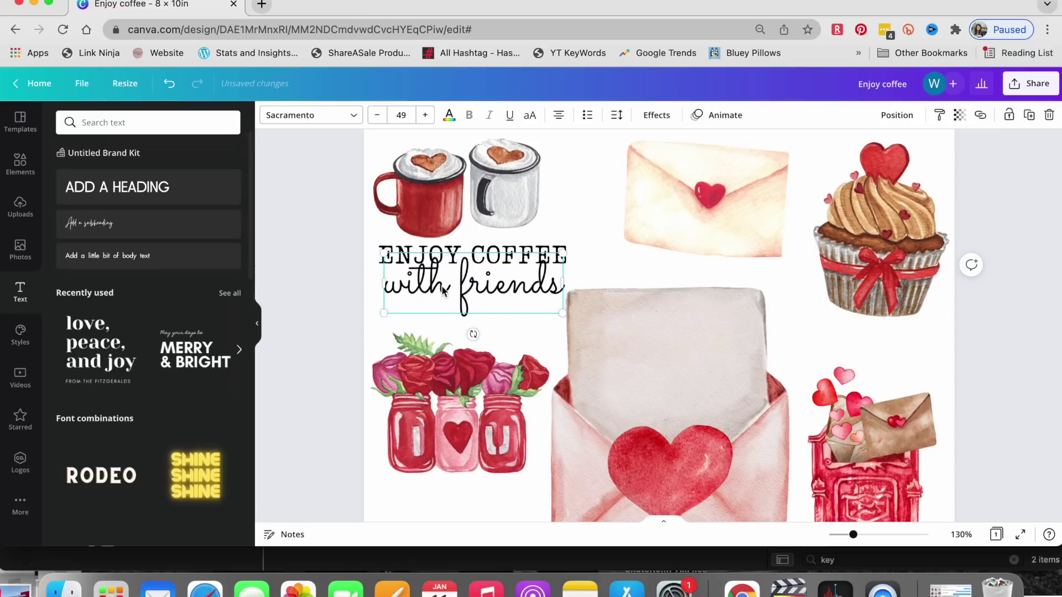
# Duplicate the "ENJOY COFFEE with friends" caption, place the copy beneath the rose jars and shrink it to their width
pyautogui.click(327, 310)
pyautogui.click(540, 254)
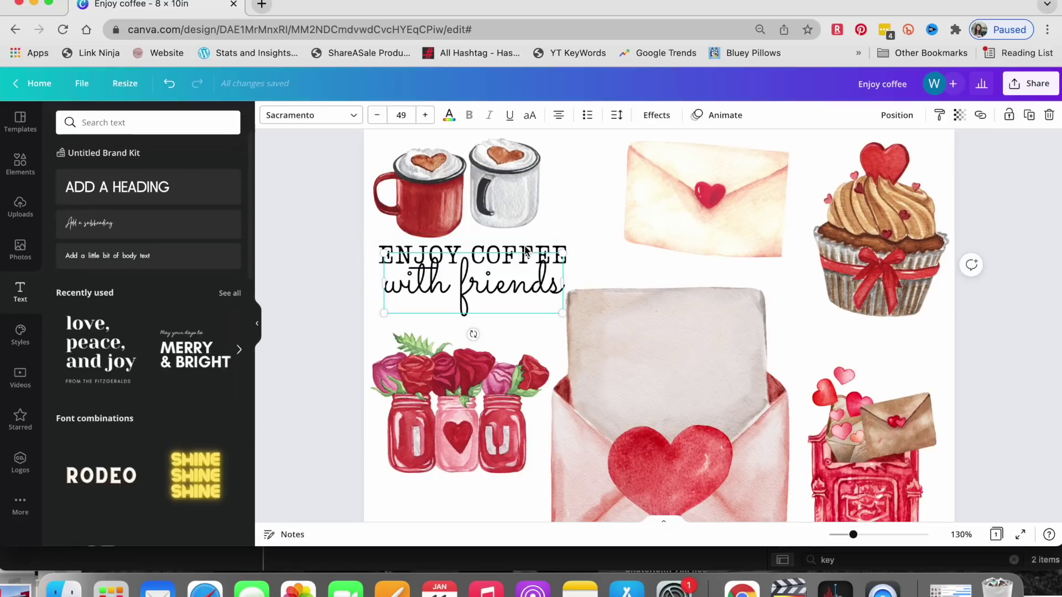
pyautogui.moveTo(513, 252); pyautogui.dragTo(522, 261)
pyautogui.keyDown('shift'); pyautogui.click(412, 286); pyautogui.keyUp('shift')
pyautogui.hotkey('ctrl', 'd')
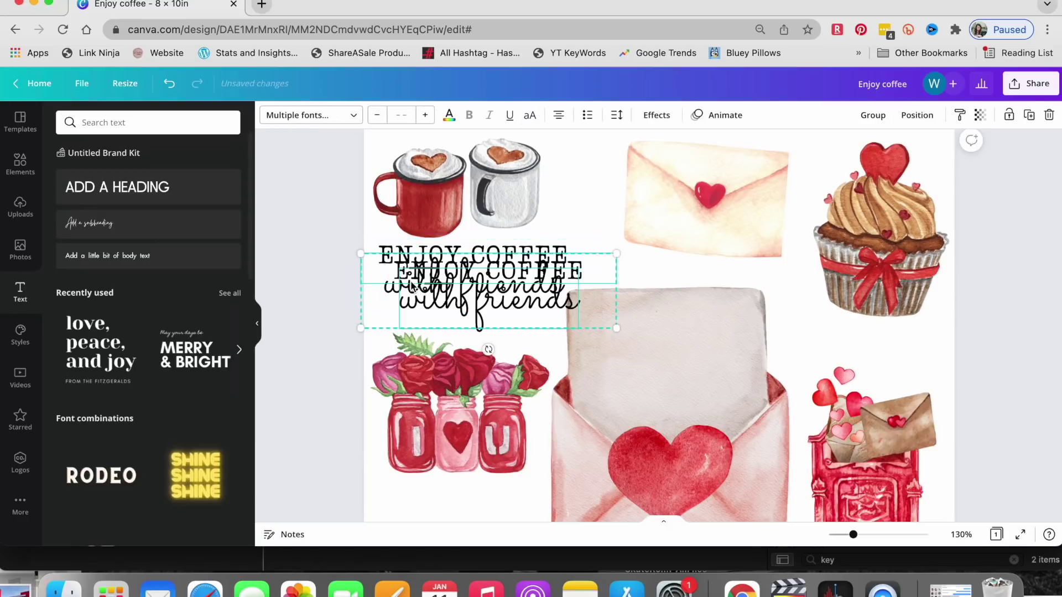
pyautogui.scroll(-2, 545, 299)
pyautogui.moveTo(525, 232); pyautogui.dragTo(495, 450)
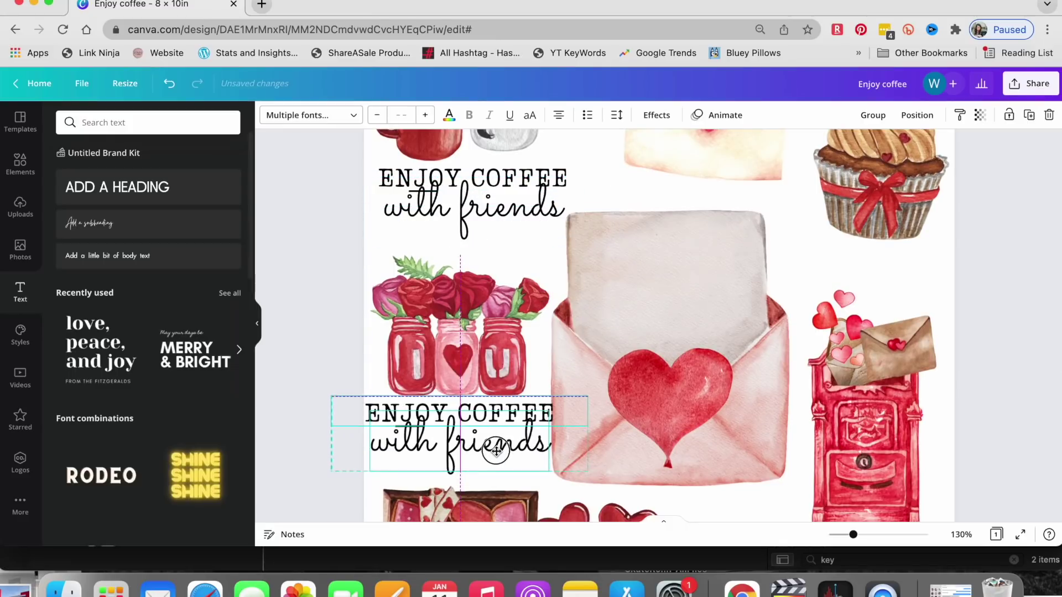
pyautogui.moveTo(588, 470); pyautogui.dragTo(543, 453)
pyautogui.moveTo(453, 437); pyautogui.dragTo(470, 445)
# Change the copied caption's text to "CREATE A HEART" with "diy project" below it
pyautogui.click(344, 315)
pyautogui.click(391, 418)
pyautogui.tripleClick(384, 412)
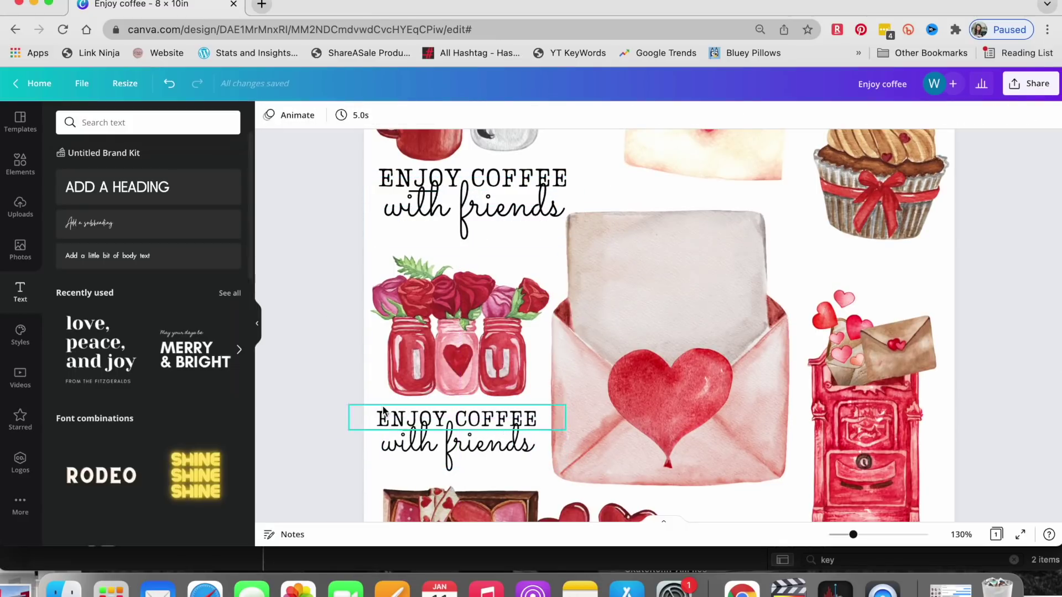
pyautogui.write('CREATE A')
pyautogui.tripleClick(402, 449)
pyautogui.write('diy project')
pyautogui.moveTo(510, 422); pyautogui.dragTo(486, 414)
pyautogui.write('HEART')
# Position "CREATE A HEART" directly beneath the rose jars and bring "diy project" close under it
pyautogui.moveTo(324, 397); pyautogui.dragTo(347, 399)
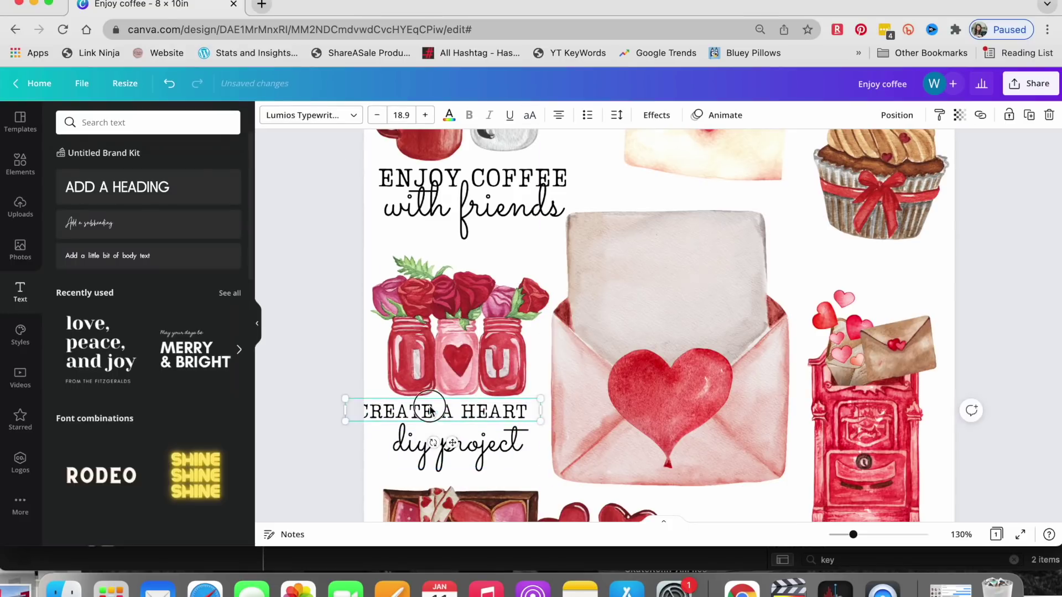
pyautogui.moveTo(427, 410); pyautogui.dragTo(440, 411)
pyautogui.moveTo(437, 447); pyautogui.dragTo(441, 441)
pyautogui.click(344, 441)
# Shrink "CREATE A HEART" to size 12.8, enlarge "diy project" to 48.4 and place the small line above it
pyautogui.click(498, 412)
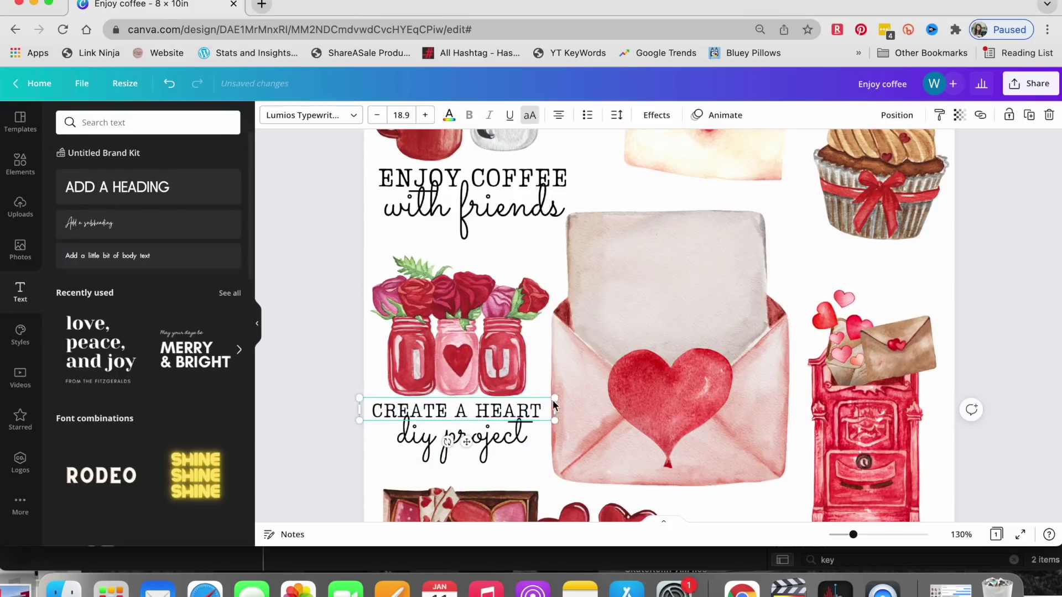
pyautogui.moveTo(552, 398); pyautogui.dragTo(492, 406)
pyautogui.click(460, 440)
pyautogui.moveTo(392, 408); pyautogui.dragTo(369, 406)
pyautogui.moveTo(533, 460); pyautogui.dragTo(545, 465)
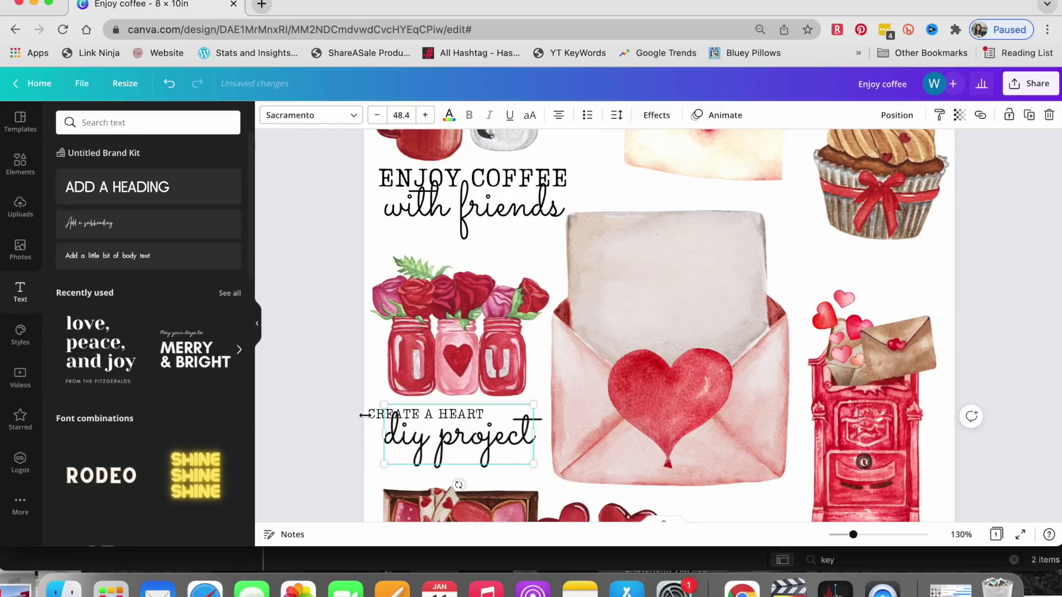
pyautogui.moveTo(375, 415); pyautogui.dragTo(408, 415)
# Move the rose jars up toward the coffee caption and bring their "CREATE A HEART diy project" caption up beneath them
pyautogui.moveTo(525, 405); pyautogui.dragTo(517, 429)
pyautogui.keyDown('shift'); pyautogui.click(517, 440); pyautogui.keyUp('shift')
pyautogui.moveTo(493, 377); pyautogui.dragTo(490, 350)
pyautogui.click(462, 406)
pyautogui.moveTo(341, 396); pyautogui.dragTo(429, 434)
pyautogui.moveTo(449, 416); pyautogui.dragTo(463, 399)
# Place a copy of the "diy project" caption below the cookie box and move the lollipops and cookie jar up
pyautogui.scroll(1, 463, 399)
pyautogui.scroll(-2, 463, 399)
pyautogui.moveTo(854, 534); pyautogui.dragTo(840, 535)
pyautogui.click(567, 398)
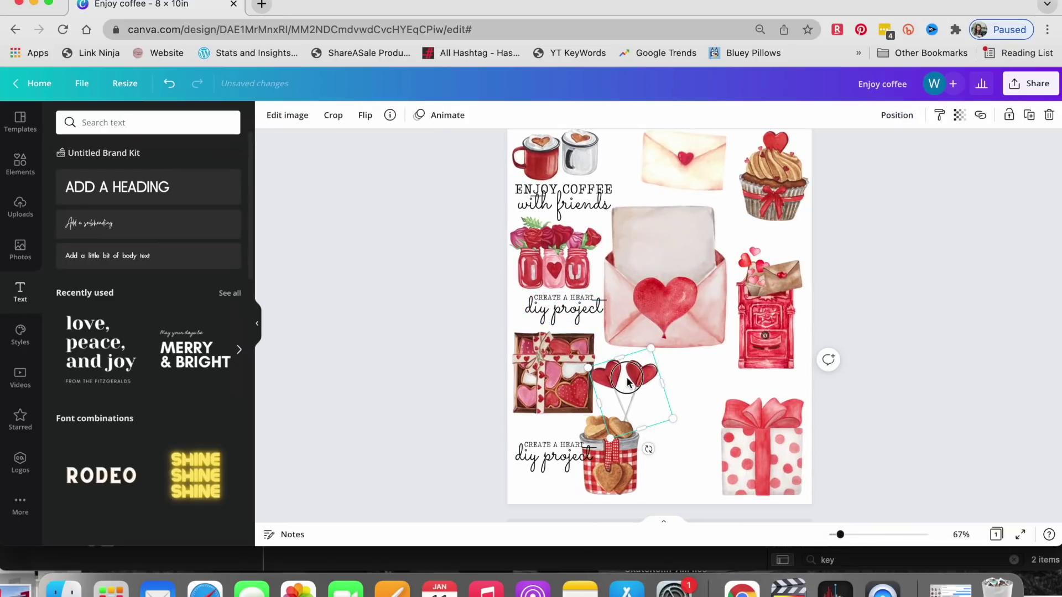
pyautogui.moveTo(608, 453); pyautogui.dragTo(607, 437)
# Change the copied caption to "ENJOY" and "heart-shaped treats", widening the script line's text box to fit one line
pyautogui.click(534, 465)
pyautogui.moveTo(534, 465); pyautogui.dragTo(532, 483)
pyautogui.tripleClick(553, 445)
pyautogui.write('ENJOY')
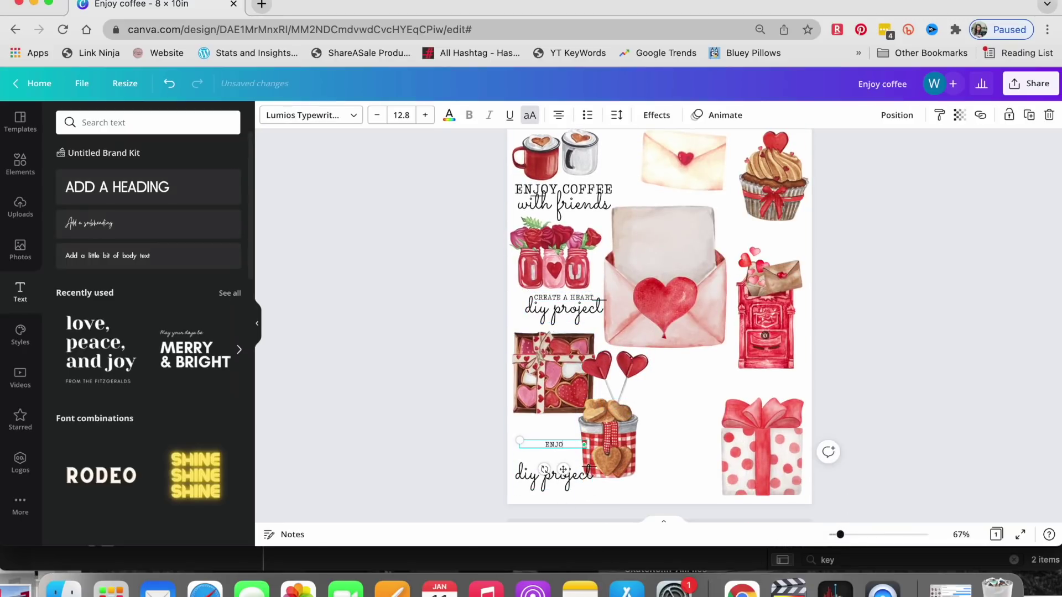
pyautogui.click(533, 483)
pyautogui.write('heart-shaped treats')
pyautogui.moveTo(601, 466); pyautogui.dragTo(692, 466)
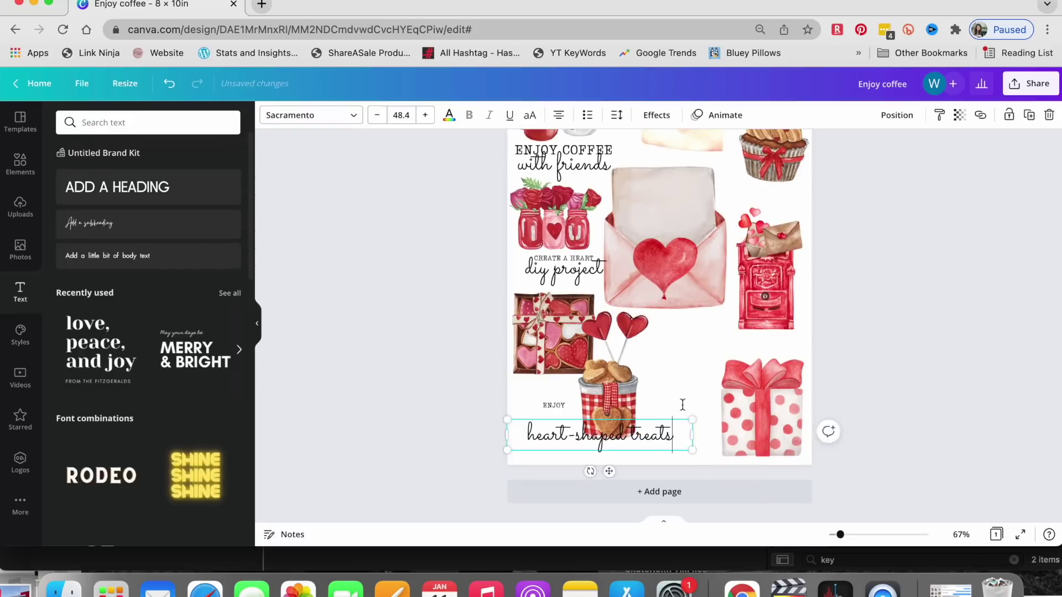
# Break "heart-shaped treats" onto two lines and tighten its line spacing
pyautogui.moveTo(626, 431); pyautogui.dragTo(616, 443)
pyautogui.moveTo(682, 430); pyautogui.dragTo(688, 422)
pyautogui.click(624, 446)
pyautogui.press('Return')
pyautogui.press('super+a')
pyautogui.click(616, 115)
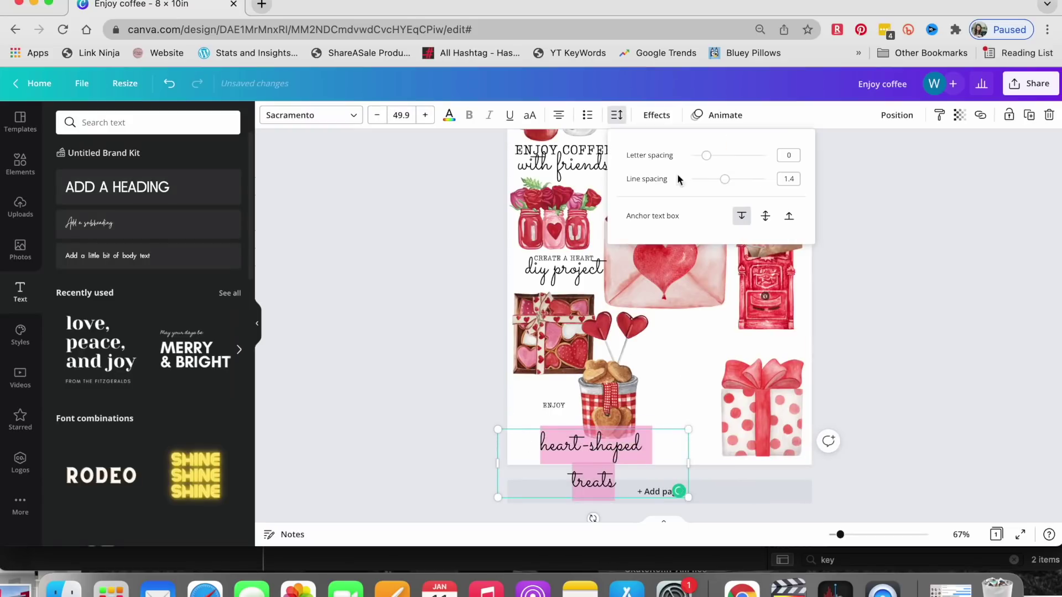
pyautogui.moveTo(724, 179); pyautogui.dragTo(706, 180)
# Shrink "heart-shaped treats" to fit beside the cookie jar and enlarge "ENJOY" directly above it
pyautogui.click(444, 356)
pyautogui.moveTo(689, 481); pyautogui.dragTo(633, 468)
pyautogui.moveTo(556, 451); pyautogui.dragTo(537, 426)
pyautogui.moveTo(614, 447); pyautogui.dragTo(610, 446)
pyautogui.moveTo(545, 424); pyautogui.dragTo(432, 366)
pyautogui.click(553, 405)
pyautogui.moveTo(531, 402)
pyautogui.mouseDown()
pyautogui.moveTo(567, 393)
pyautogui.moveTo(543, 416)
pyautogui.moveTo(539, 399)
pyautogui.mouseUp()
pyautogui.keyDown('shift'); pyautogui.click(541, 401); pyautogui.keyUp('shift')
pyautogui.click(481, 332)
# Duplicate the "ENJOY COFFEE with friends" caption, move the copy beside the gift box and make the gift box smaller
pyautogui.scroll(1, 492, 221)
pyautogui.moveTo(493, 206); pyautogui.dragTo(636, 433)
pyautogui.press('super+d')
pyautogui.scroll(-1, 691, 431)
pyautogui.click(749, 432)
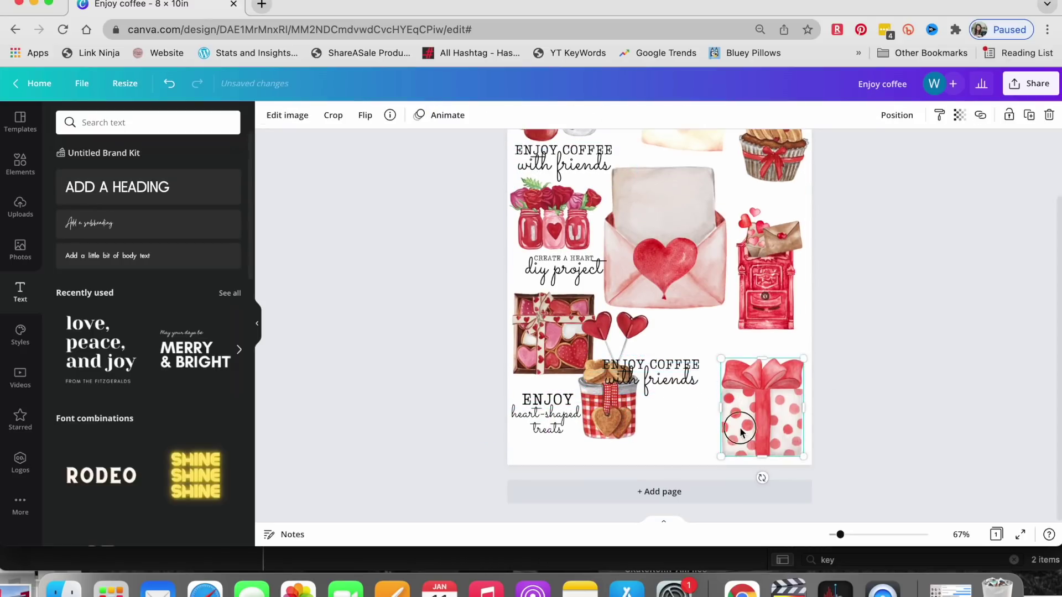
pyautogui.moveTo(803, 359); pyautogui.dragTo(787, 379)
pyautogui.click(692, 355)
pyautogui.moveTo(698, 354); pyautogui.dragTo(655, 387)
pyautogui.moveTo(652, 374); pyautogui.dragTo(654, 430)
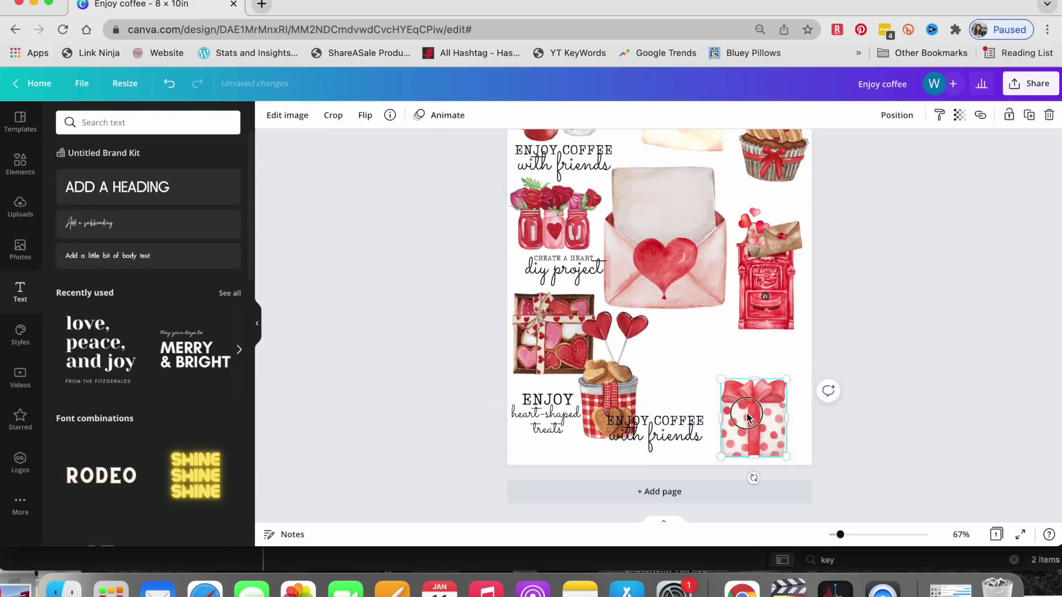
# Move the gift box next to the cookie jar and place the copied coffee caption above it
pyautogui.moveTo(749, 418); pyautogui.dragTo(680, 364)
pyautogui.moveTo(722, 415); pyautogui.dragTo(663, 435)
pyautogui.moveTo(656, 427); pyautogui.dragTo(788, 422)
pyautogui.moveTo(682, 350); pyautogui.dragTo(677, 405)
pyautogui.moveTo(769, 426); pyautogui.dragTo(681, 348)
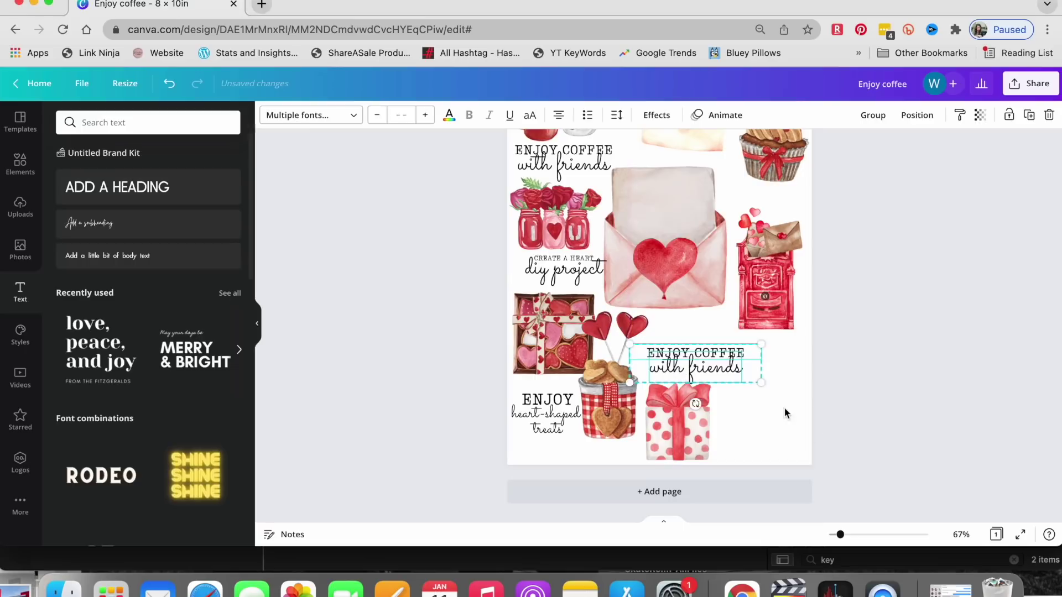
# Change the caption above the gift box to "TREAT YOURSELF" with "with a gift" below it
pyautogui.write('SELF')
pyautogui.tripleClick(674, 367)
pyautogui.write('with a gift')
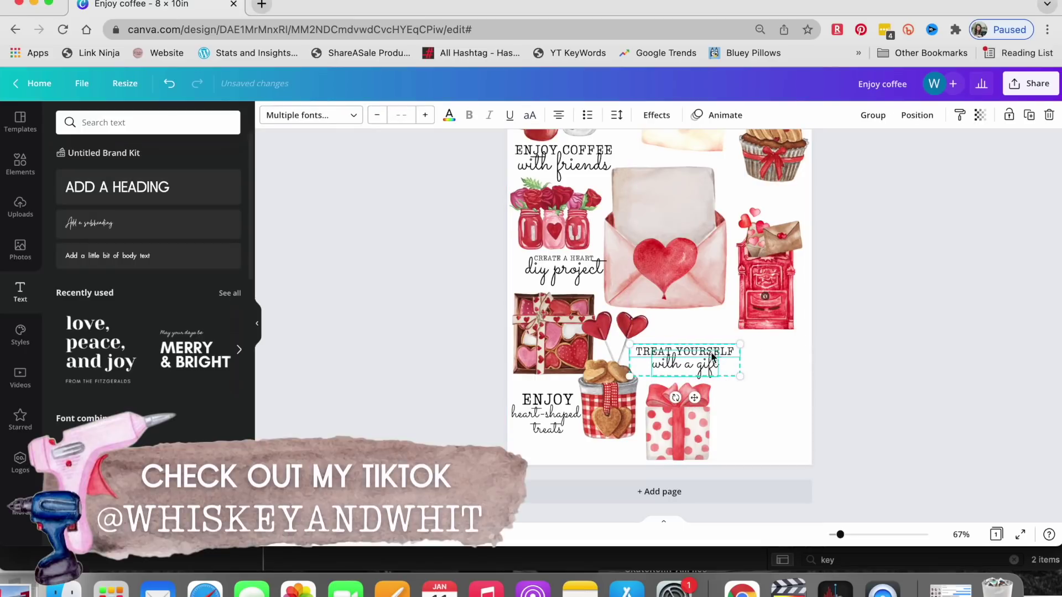
pyautogui.click(755, 384)
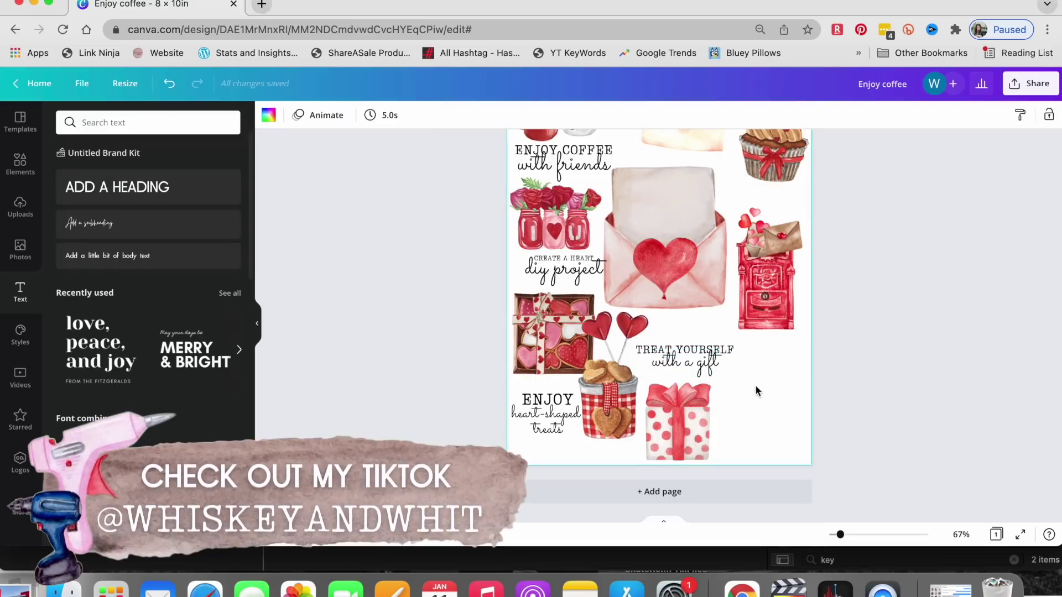
# Move the mailbox down beside the gift box and enlarge it, then enlarge the "with a gift" line to size 54.3
pyautogui.click(680, 423)
pyautogui.moveTo(766, 271); pyautogui.dragTo(752, 390)
pyautogui.click(733, 347)
pyautogui.click(702, 365)
pyautogui.moveTo(724, 376)
pyautogui.mouseDown()
pyautogui.moveTo(712, 372)
pyautogui.moveTo(721, 357)
pyautogui.moveTo(714, 359)
pyautogui.mouseUp()
# Move the open envelope and its heart down together and enlarge them to fill the middle of the page
pyautogui.click(683, 335)
pyautogui.click(692, 284)
pyautogui.keyDown('shift'); pyautogui.click(689, 202); pyautogui.keyUp('shift')
pyautogui.moveTo(690, 201); pyautogui.dragTo(703, 226)
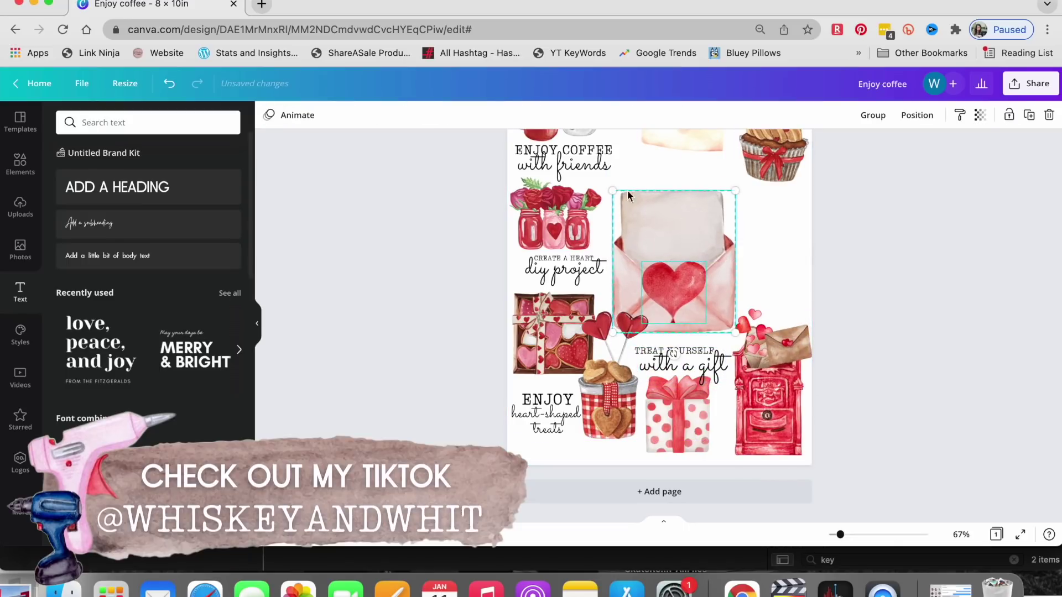
pyautogui.moveTo(619, 192); pyautogui.dragTo(601, 171)
pyautogui.moveTo(663, 230); pyautogui.dragTo(662, 224)
# Enlarge and reposition the gift box slightly and fit the "TREAT YOURSELF with a gift" caption between it and the envelope
pyautogui.moveTo(677, 415); pyautogui.dragTo(686, 423)
pyautogui.moveTo(653, 384); pyautogui.dragTo(647, 375)
pyautogui.click(789, 267)
pyautogui.click(690, 349)
pyautogui.click(822, 332)
pyautogui.moveTo(690, 348); pyautogui.dragTo(657, 364)
pyautogui.click(685, 355)
pyautogui.click(852, 256)
# Duplicate the coffee caption, move the mailbox up and place the copy in the space beneath it
pyautogui.scroll(1, 851, 256)
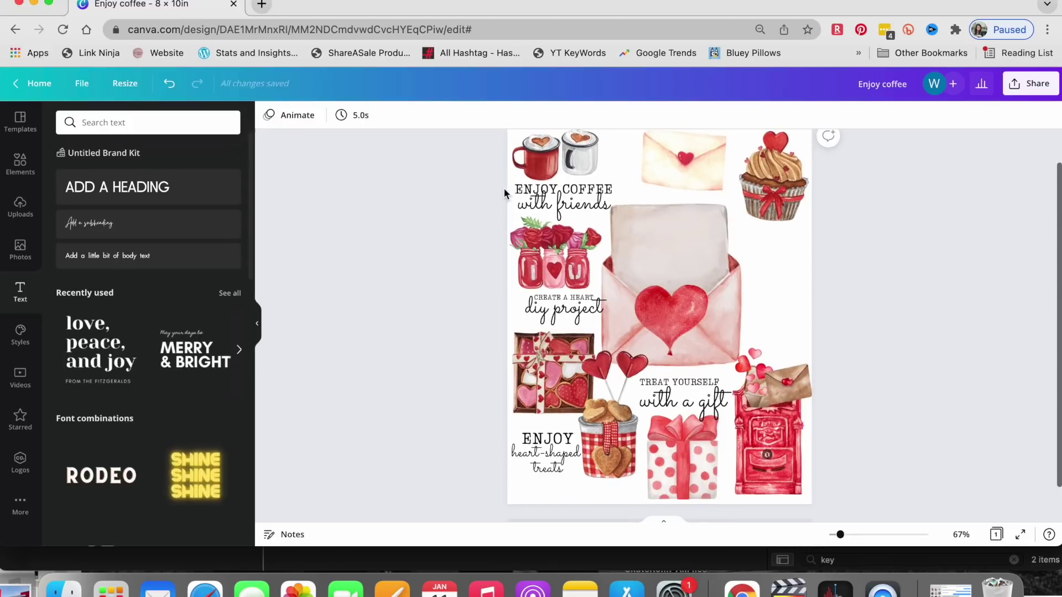
pyautogui.moveTo(503, 189); pyautogui.dragTo(548, 202)
pyautogui.keyDown('alt'); pyautogui.moveTo(548, 203); pyautogui.dragTo(747, 278); pyautogui.keyUp('alt')
pyautogui.moveTo(749, 428); pyautogui.dragTo(750, 380)
pyautogui.moveTo(835, 256); pyautogui.dragTo(782, 478)
# Change the caption beneath the mailbox to "SEND" with "Valentines" below and nudge "SEND" upward
pyautogui.click(748, 450)
pyautogui.doubleClick(748, 463)
pyautogui.write('SEND')
pyautogui.doubleClick(762, 480)
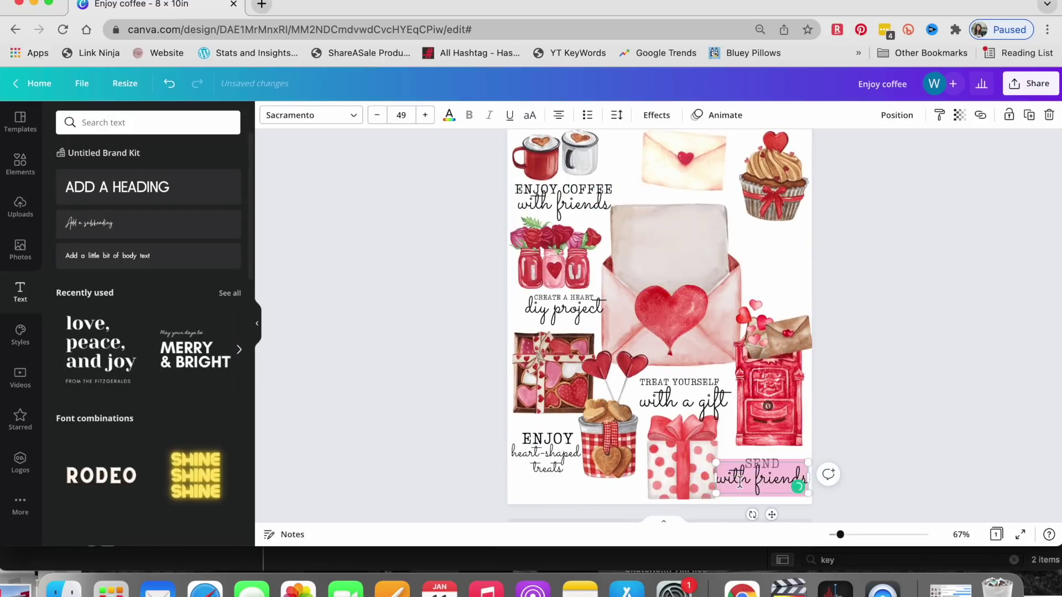
pyautogui.write('Valentines')
pyautogui.click(762, 464)
pyautogui.moveTo(761, 464); pyautogui.dragTo(761, 459)
# Reduce the "Valentines" line slightly and adjust the "SEND Valentines" caption and the mailbox to sit closely together
pyautogui.click(791, 480)
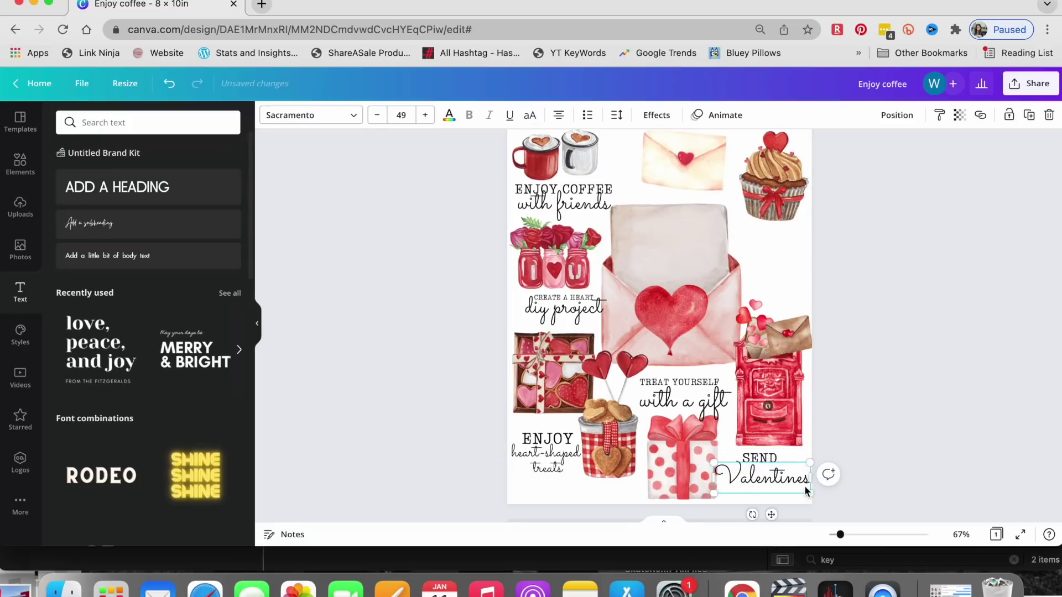
pyautogui.moveTo(811, 492); pyautogui.dragTo(803, 490)
pyautogui.keyDown('shift'); pyautogui.click(767, 459); pyautogui.keyUp('shift')
pyautogui.moveTo(767, 458); pyautogui.dragTo(773, 463)
pyautogui.moveTo(787, 416); pyautogui.dragTo(787, 423)
# Place a copy of the coffee caption above the cupcake, making room by lowering the cupcake and shifting the sealed envelope aside
pyautogui.scroll(1, 787, 423)
pyautogui.moveTo(773, 226); pyautogui.dragTo(773, 270)
pyautogui.click(595, 224)
pyautogui.keyDown('shift'); pyautogui.click(605, 241); pyautogui.keyUp('shift')
pyautogui.press('super+d')
pyautogui.moveTo(612, 244); pyautogui.dragTo(795, 196)
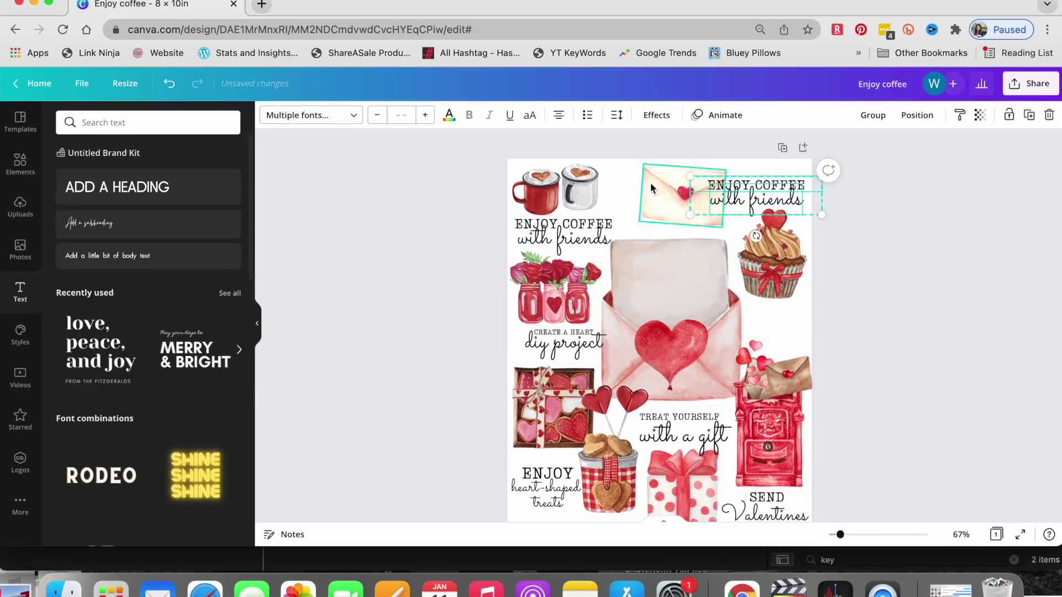
pyautogui.moveTo(654, 188); pyautogui.dragTo(630, 188)
pyautogui.moveTo(771, 260); pyautogui.dragTo(772, 294)
# Change the copied caption to "BAKE CUTE" with "cupcakes" below and place both lines just above the cupcake
pyautogui.click(774, 197)
pyautogui.doubleClick(774, 202)
pyautogui.write('cupcakes')
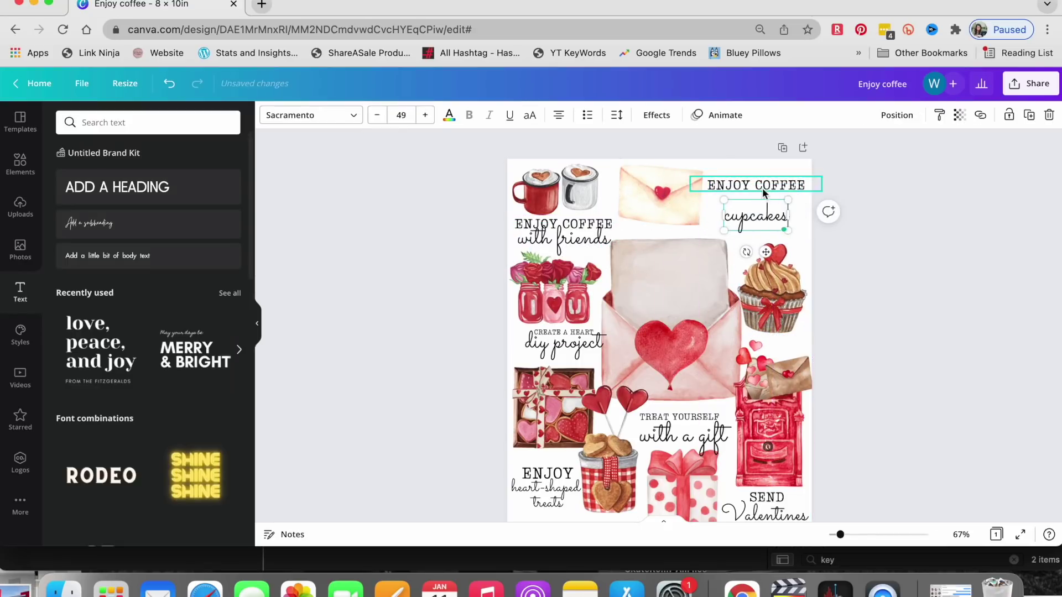
pyautogui.doubleClick(764, 186)
pyautogui.write('BACK')
pyautogui.moveTo(766, 213); pyautogui.dragTo(783, 234)
pyautogui.moveTo(783, 184); pyautogui.dragTo(791, 224)
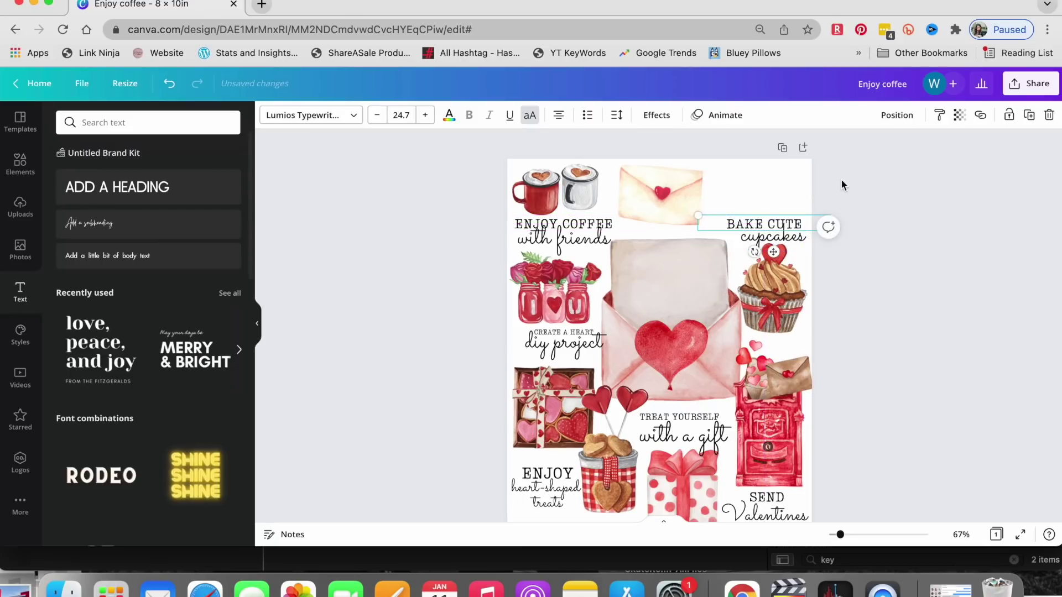
pyautogui.click(841, 186)
# Shift the "CREATE A HEART diy project" caption to centre it beneath the rose jars
pyautogui.click(553, 343)
pyautogui.moveTo(489, 324)
pyautogui.mouseDown()
pyautogui.moveTo(580, 354)
pyautogui.moveTo(506, 322)
pyautogui.mouseUp()
pyautogui.click(480, 304)
# Select the cookie box, lollipops, cookie jar and "ENJOY heart-shaped treats" caption together and nudge them inward and down
pyautogui.scroll(-2, 479, 303)
pyautogui.click(556, 354)
pyautogui.keyDown('shift'); pyautogui.click(619, 374); pyautogui.keyUp('shift')
pyautogui.keyDown('shift'); pyautogui.click(553, 459); pyautogui.keyUp('shift')
pyautogui.keyDown('shift'); pyautogui.click(548, 435); pyautogui.keyUp('shift')
pyautogui.keyDown('shift'); pyautogui.click(627, 447); pyautogui.keyUp('shift')
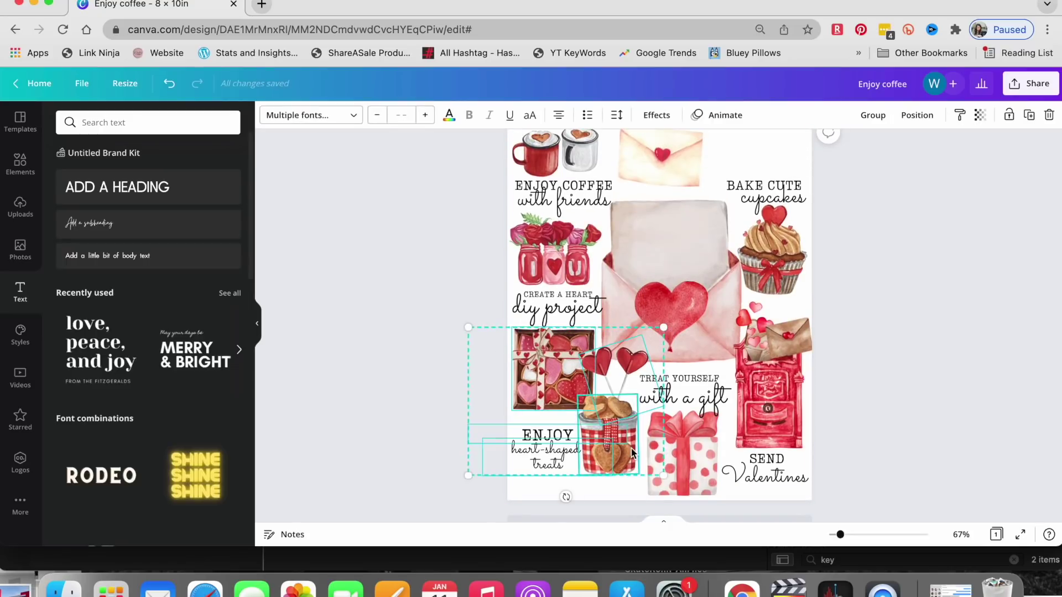
pyautogui.moveTo(627, 447); pyautogui.dragTo(632, 453)
# Nudge the "TREAT YOURSELF" and "with a gift" lines to centre them above the gift box
pyautogui.click(681, 479)
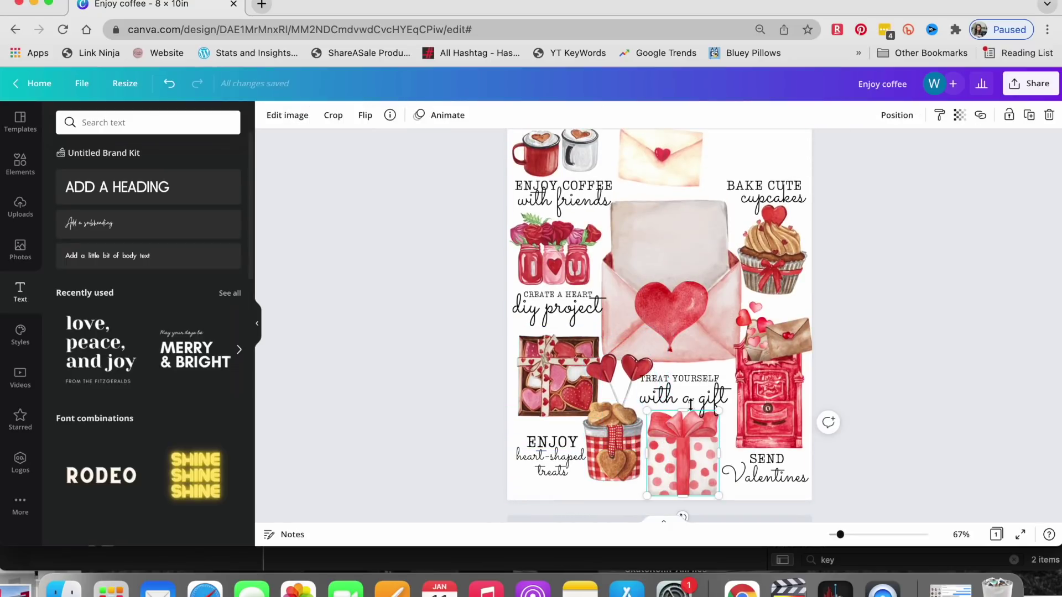
pyautogui.click(692, 377)
pyautogui.moveTo(669, 379); pyautogui.dragTo(676, 381)
pyautogui.moveTo(675, 395); pyautogui.dragTo(680, 401)
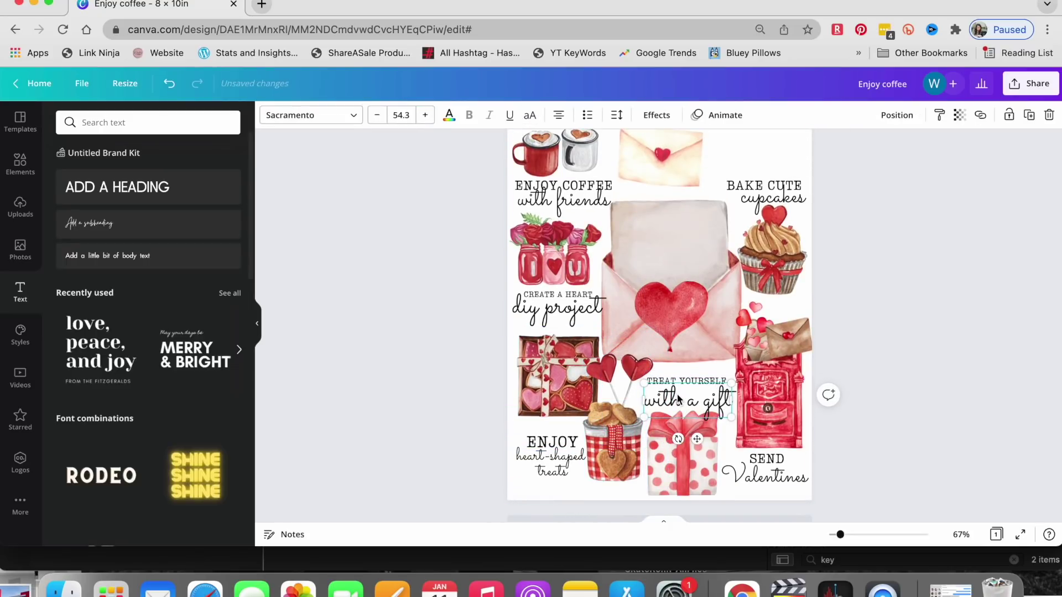
# Lower the cupcake a little and adjust the "BAKE CUTE cupcakes" caption above it
pyautogui.scroll(1, 678, 365)
pyautogui.moveTo(770, 298); pyautogui.dragTo(770, 312)
pyautogui.moveTo(786, 246); pyautogui.dragTo(785, 250)
pyautogui.click(783, 231)
pyautogui.press('Escape')
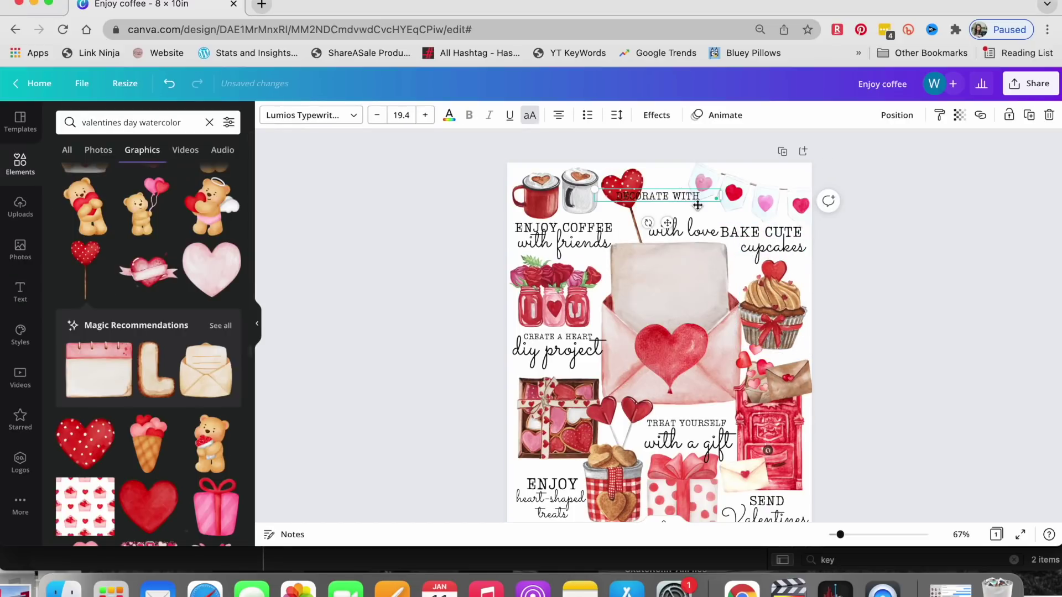
# Position "DECORATE WITH" above the open envelope beside the heart pick and change the script line below it to "heart decor"
pyautogui.moveTo(697, 206); pyautogui.dragTo(717, 218)
pyautogui.click(682, 230)
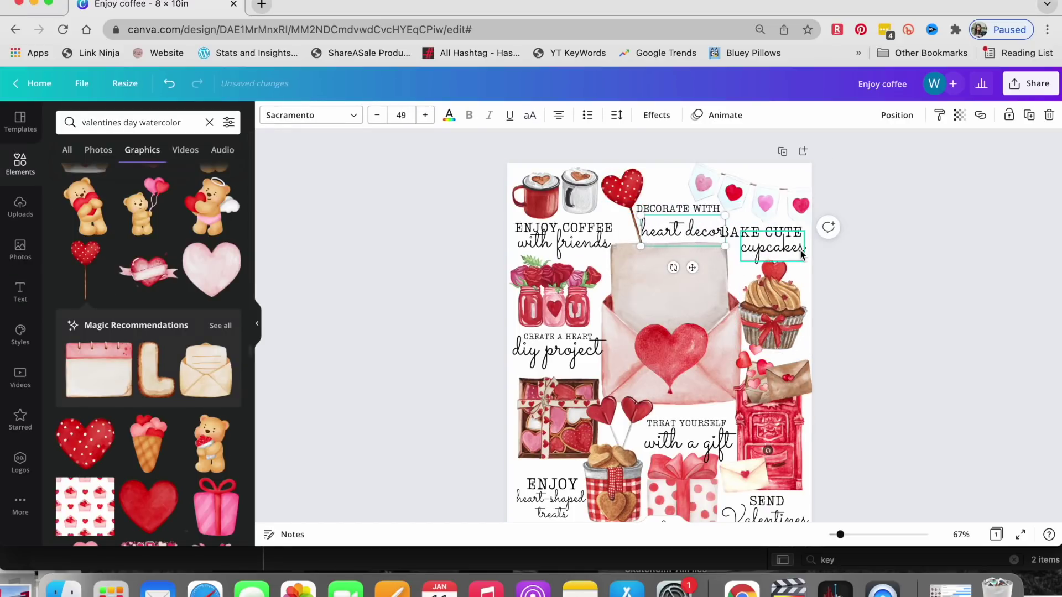
# Move the cupcake up below the heart banner and place the "BAKE CUTE cupcakes" caption beneath it
pyautogui.moveTo(829, 280); pyautogui.dragTo(761, 331)
pyautogui.keyDown('shift'); pyautogui.click(773, 304); pyautogui.keyUp('shift')
pyautogui.keyDown('shift'); pyautogui.click(734, 193); pyautogui.keyUp('shift')
pyautogui.moveTo(774, 327); pyautogui.dragTo(774, 288)
pyautogui.click(780, 335)
pyautogui.keyDown('shift'); pyautogui.click(793, 324); pyautogui.keyUp('shift')
pyautogui.moveTo(788, 325); pyautogui.dragTo(795, 317)
pyautogui.click(730, 319)
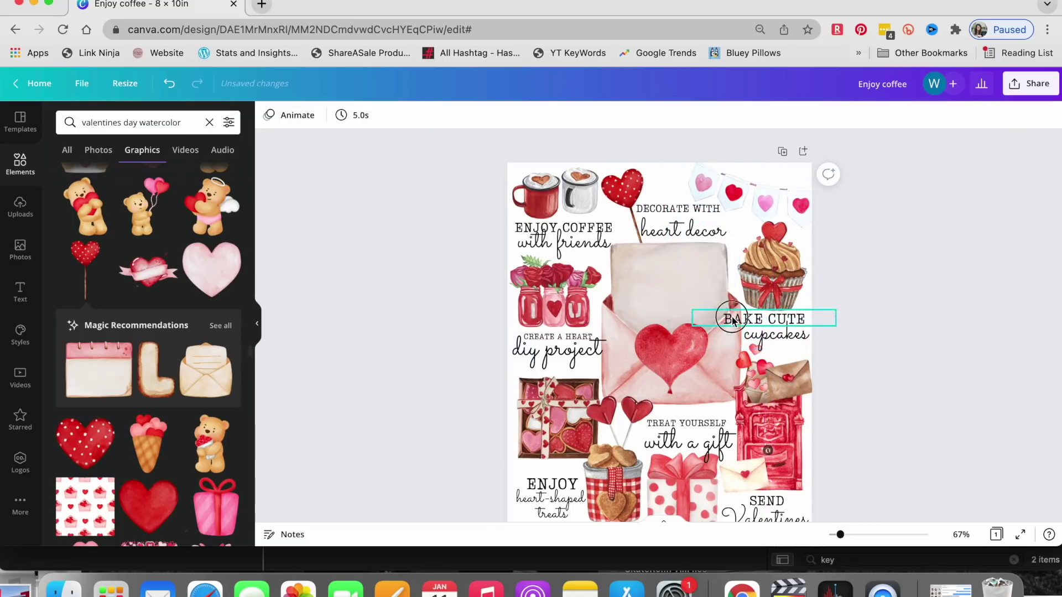
# Move "BAKE CUTE" above "cupcakes" and shift the open envelope with its heart slightly left on the page
pyautogui.moveTo(693, 307); pyautogui.dragTo(716, 307)
pyautogui.click(716, 354)
pyautogui.keyDown('shift'); pyautogui.click(671, 357); pyautogui.keyUp('shift')
pyautogui.moveTo(672, 356); pyautogui.dragTo(665, 357)
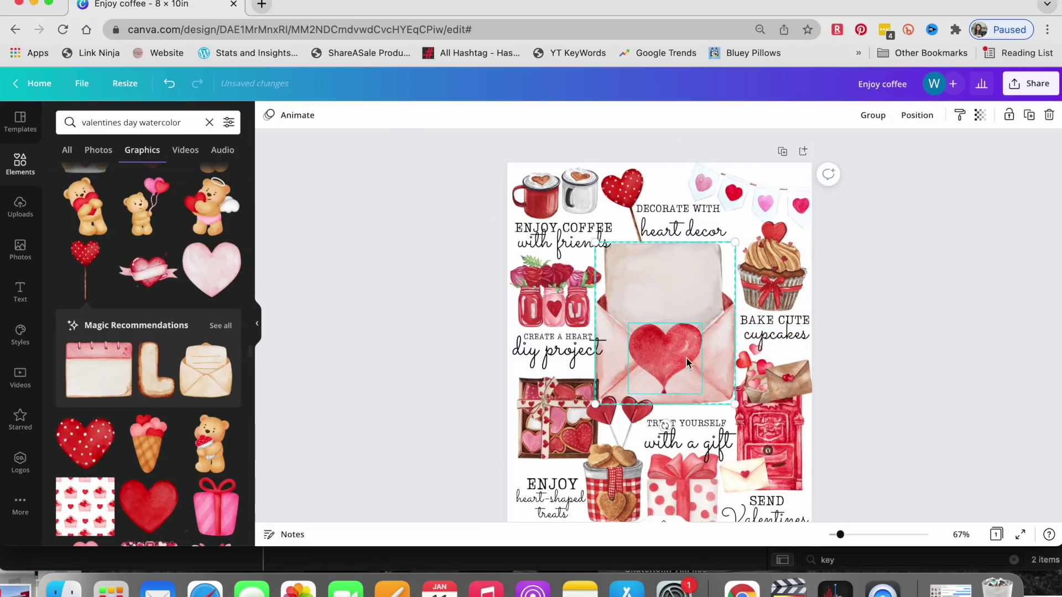
pyautogui.moveTo(843, 334); pyautogui.dragTo(788, 317)
pyautogui.moveTo(799, 317); pyautogui.dragTo(796, 318)
# Select every element in the design, scale them down together and position the arrangement with a margin inside the page
pyautogui.scroll(-2, 796, 323)
pyautogui.press('super+a')
pyautogui.moveTo(798, 457); pyautogui.dragTo(778, 434)
pyautogui.moveTo(669, 299); pyautogui.dragTo(678, 321)
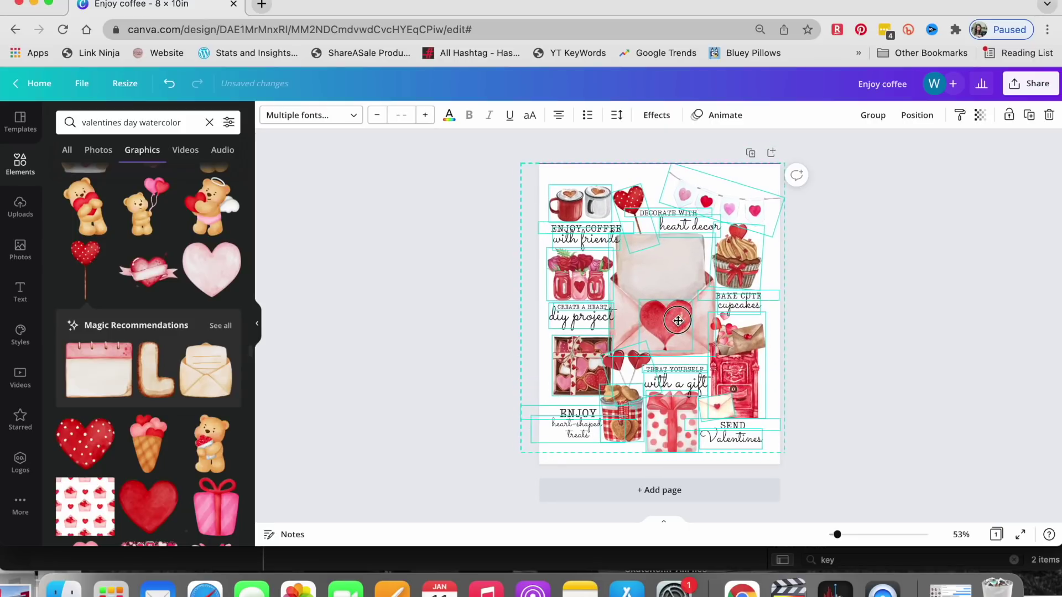
pyautogui.click(832, 306)
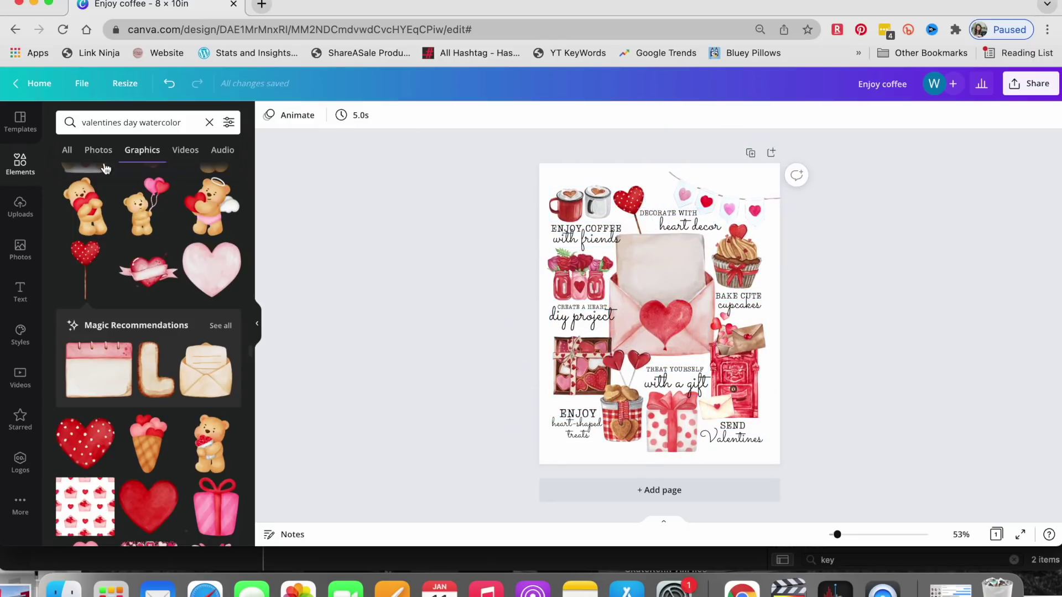
# Search the graphics for "watercolor" and browse the paint shapes for a page background
pyautogui.press('BackSpace')
pyautogui.press('Return')
pyautogui.scroll(-5, 138, 281)
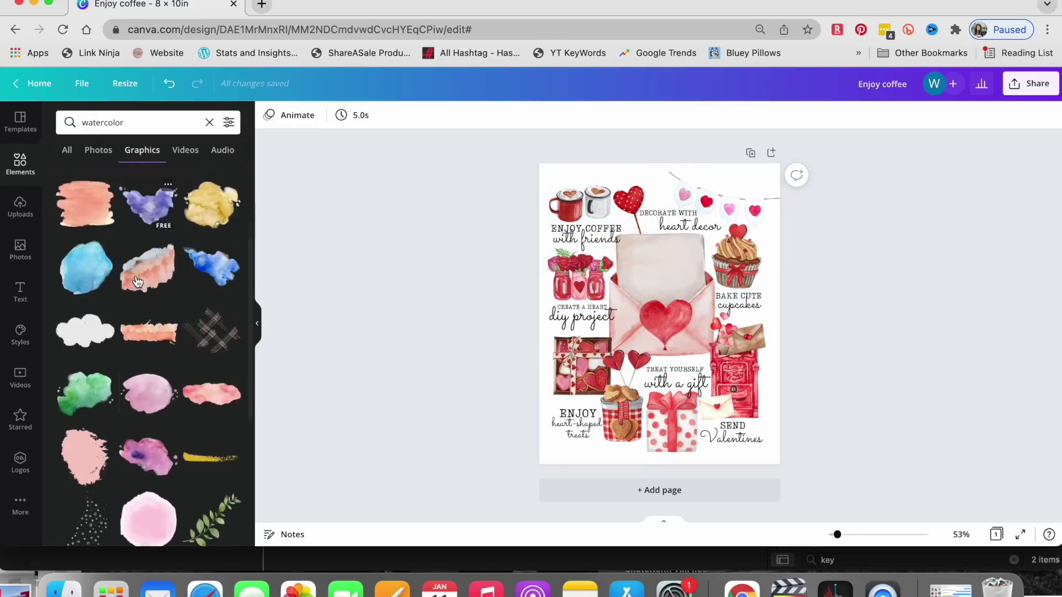
pyautogui.scroll(-10, 138, 281)
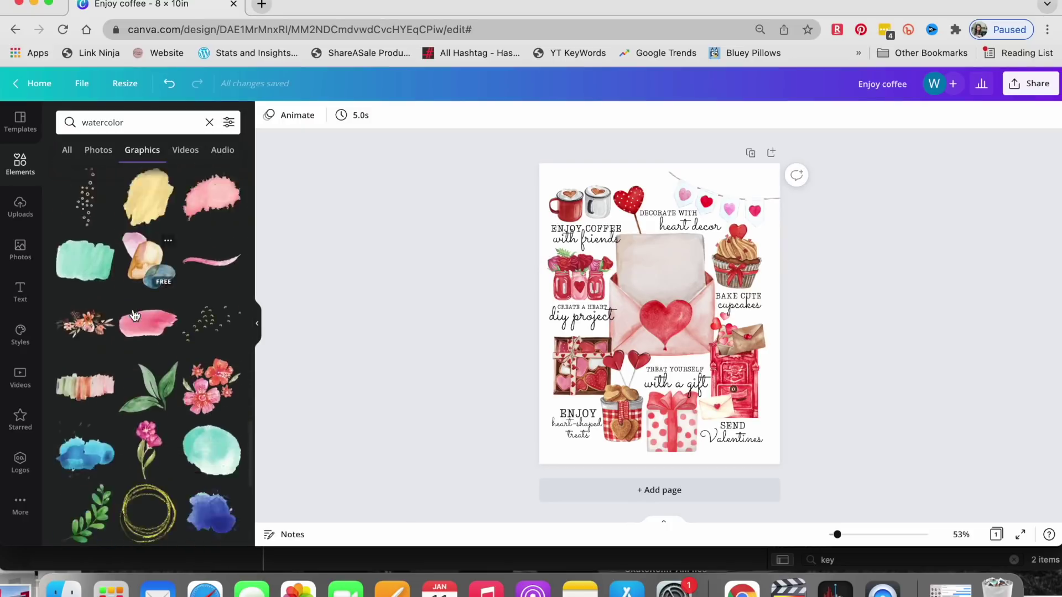
pyautogui.scroll(-10, 134, 316)
# Search the graphics for "watercolor paint" and add the round pink watercolor blot to the page
pyautogui.write('paint')
pyautogui.press('Return')
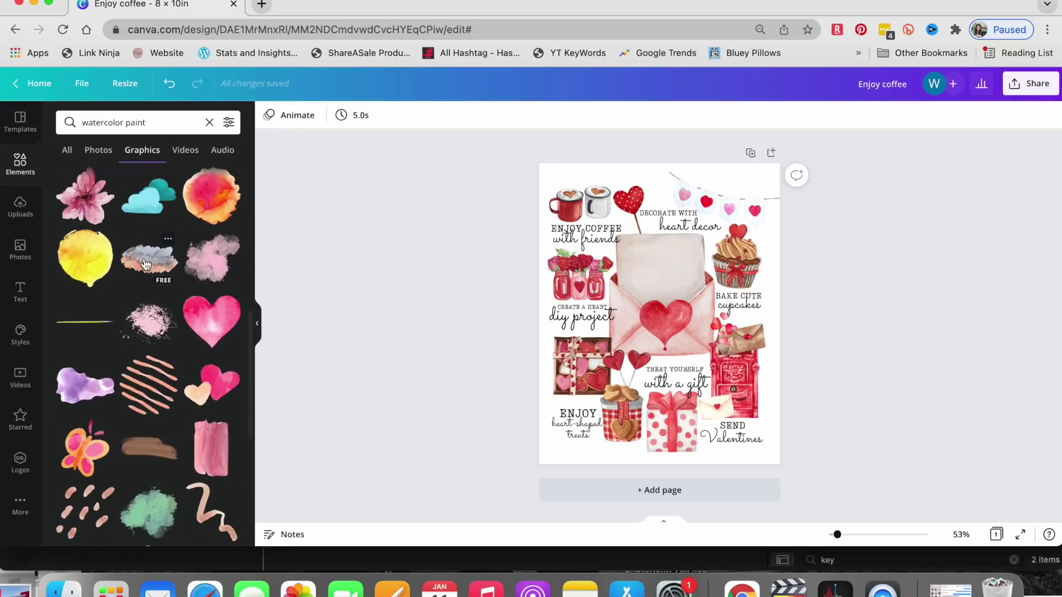
pyautogui.scroll(-3, 146, 264)
pyautogui.scroll(-10, 146, 263)
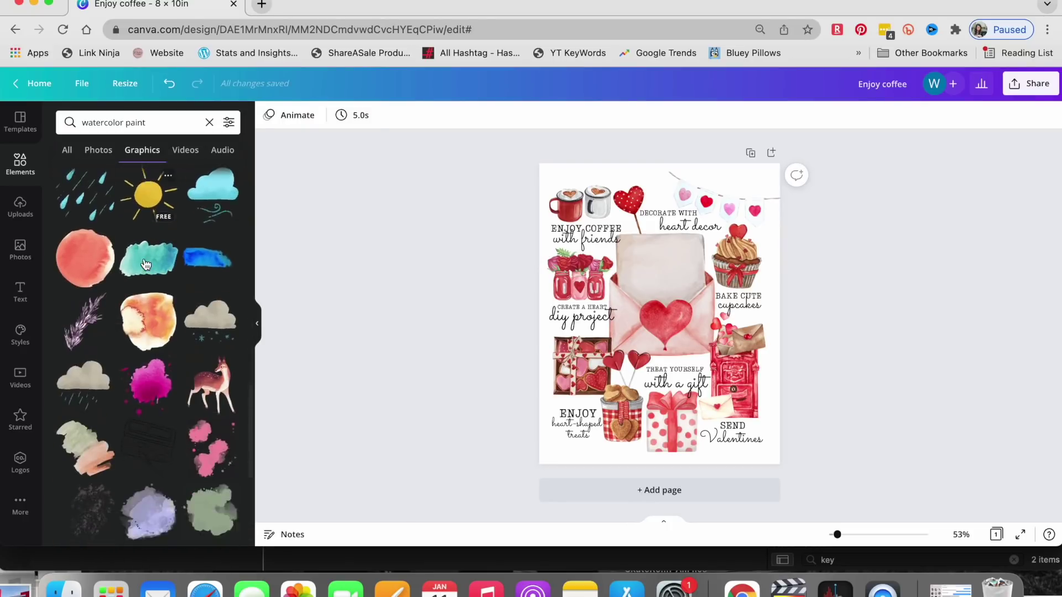
pyautogui.scroll(-5, 147, 264)
pyautogui.click(148, 365)
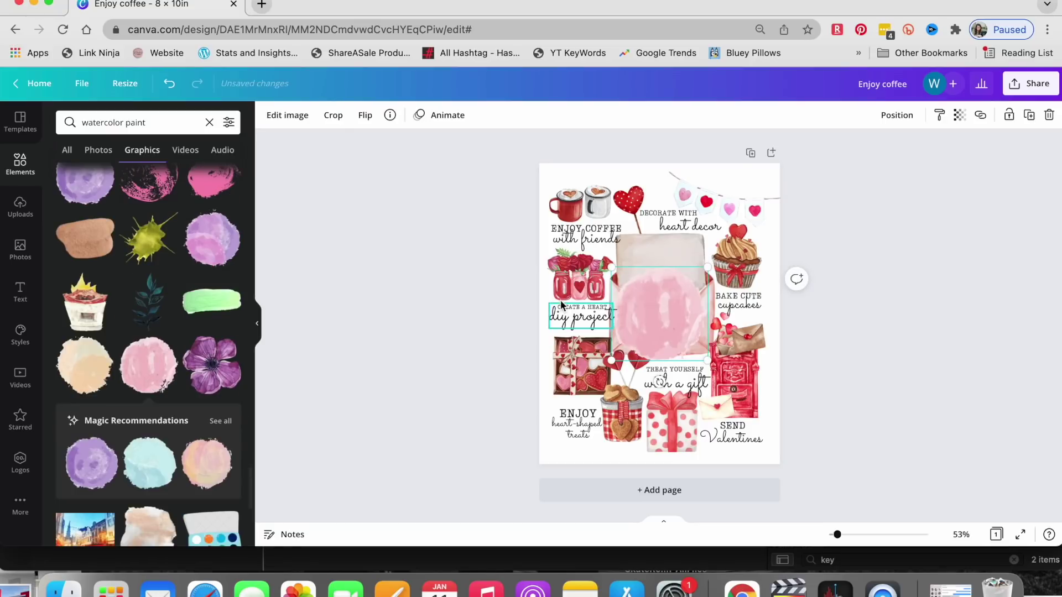
# Enlarge the pink watercolor blot to about 11.1 × 10.7 in and centre it over the page
pyautogui.moveTo(615, 361); pyautogui.dragTo(536, 475)
pyautogui.moveTo(713, 269); pyautogui.dragTo(865, 161)
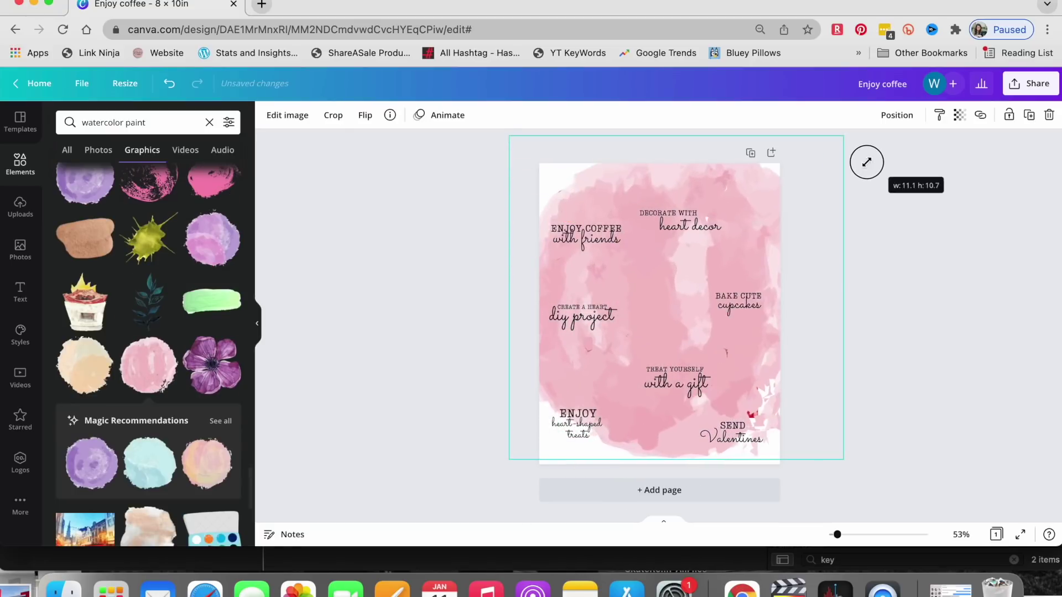
pyautogui.moveTo(737, 176); pyautogui.dragTo(722, 190)
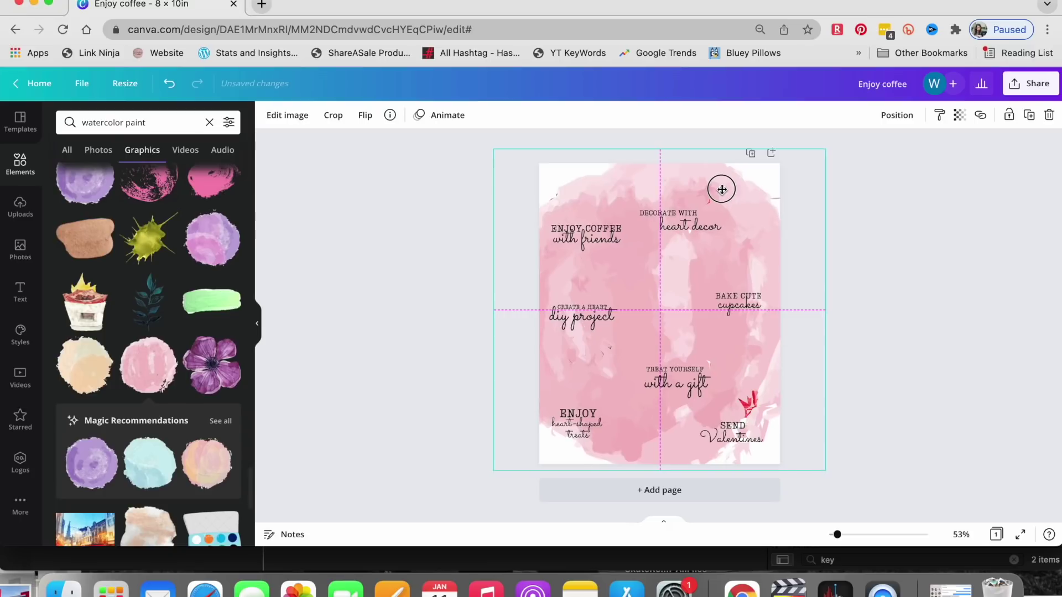
# Send the pink watercolor blot to the back and set its transparency to 25
pyautogui.click(889, 122)
pyautogui.click(867, 174)
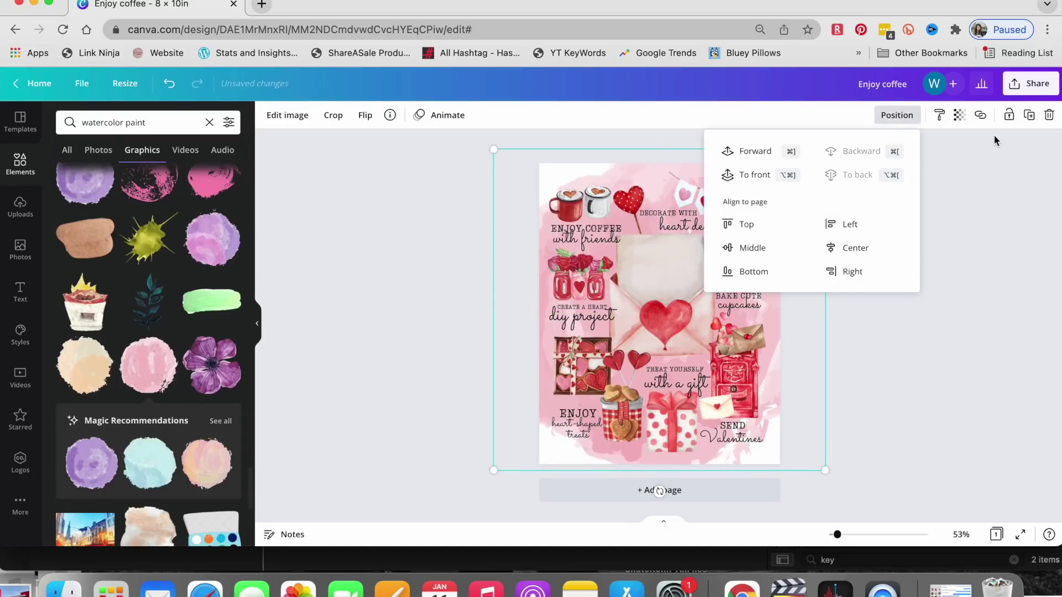
pyautogui.click(967, 166)
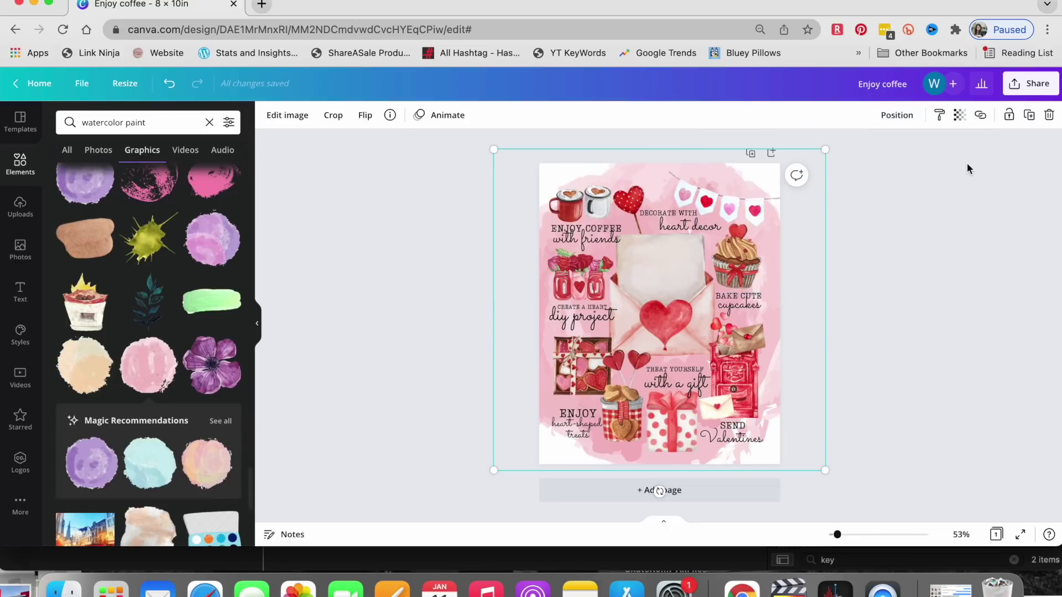
pyautogui.click(960, 116)
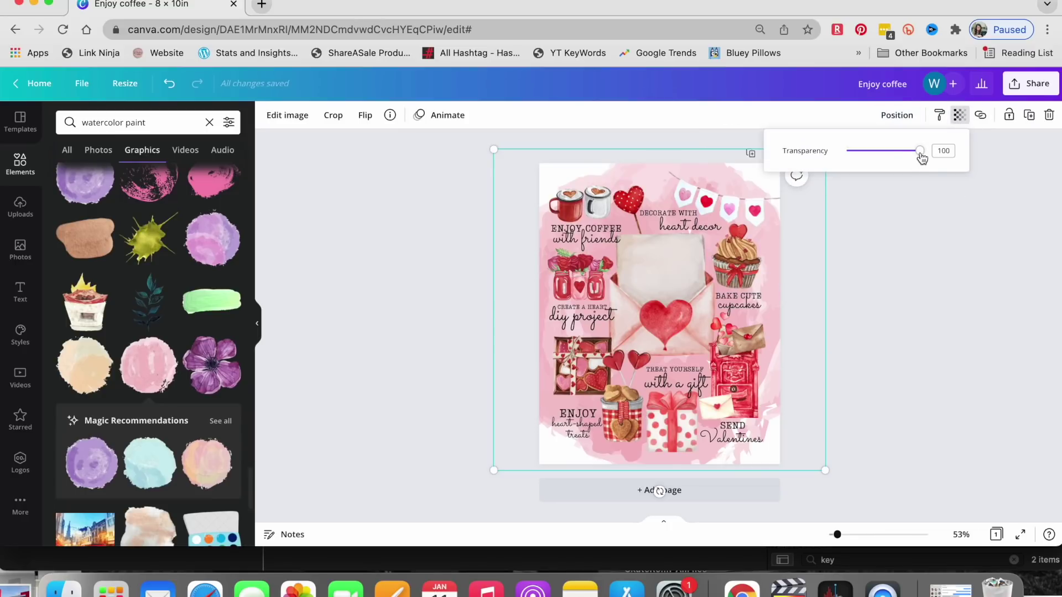
pyautogui.moveTo(911, 159); pyautogui.dragTo(889, 158)
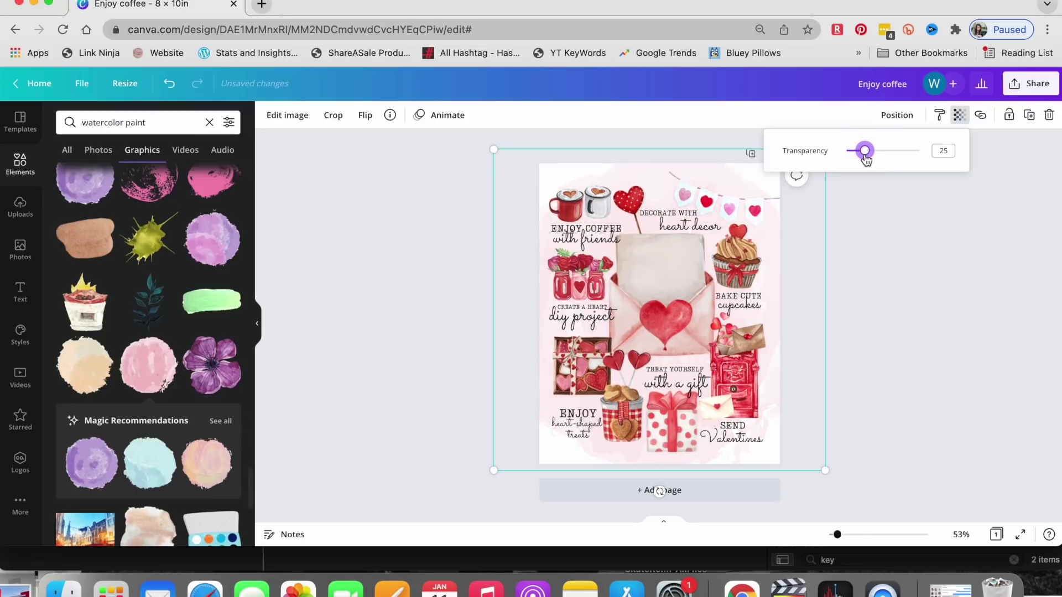
pyautogui.click(904, 277)
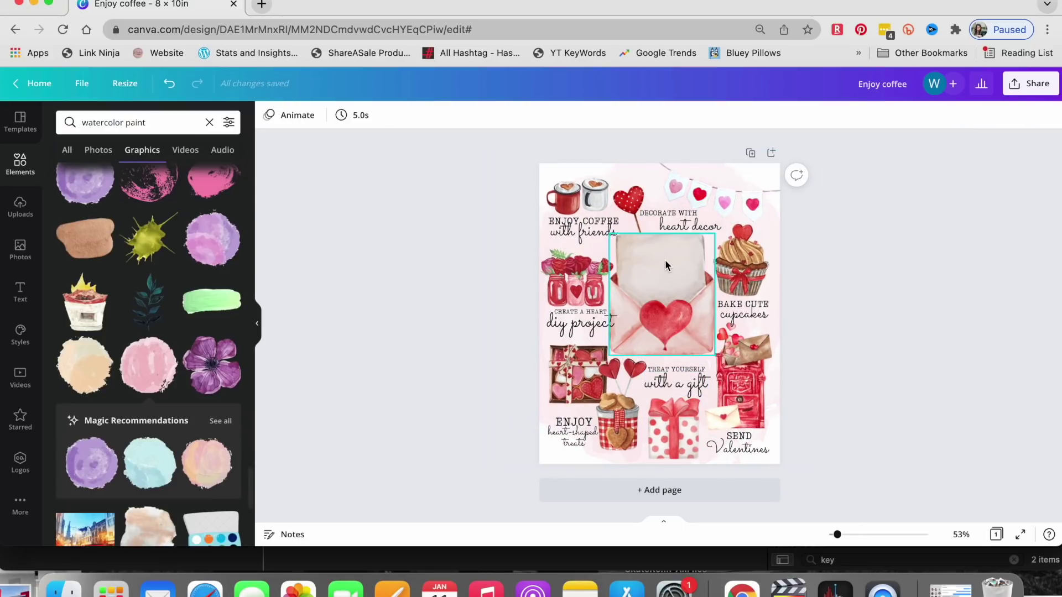
# Colour the script lines "with friends" and "heart decor" dark red using the heart pick's first photo colour
pyautogui.click(551, 220)
pyautogui.click(449, 117)
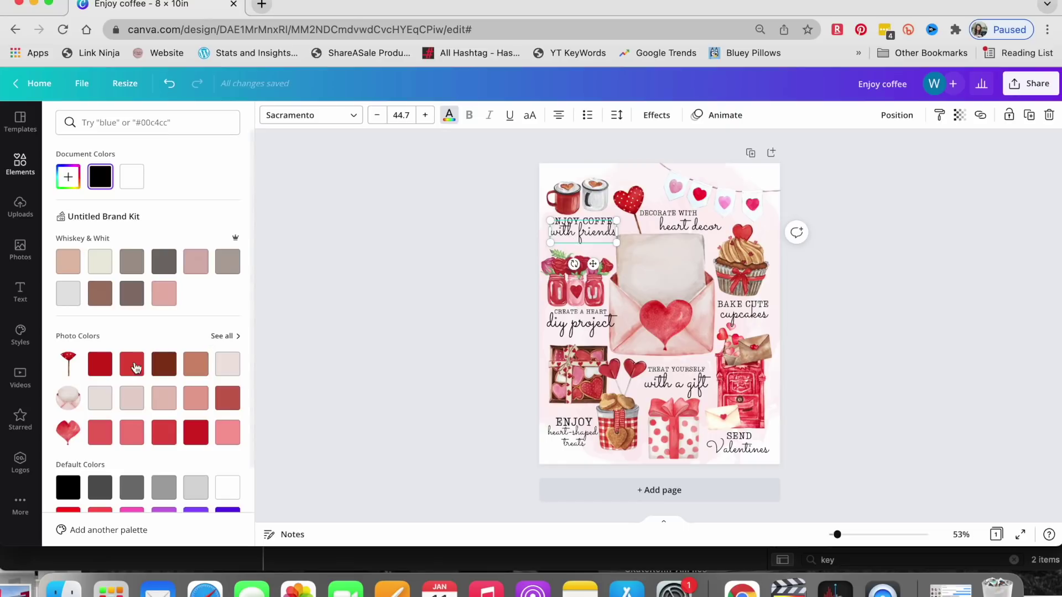
pyautogui.click(102, 369)
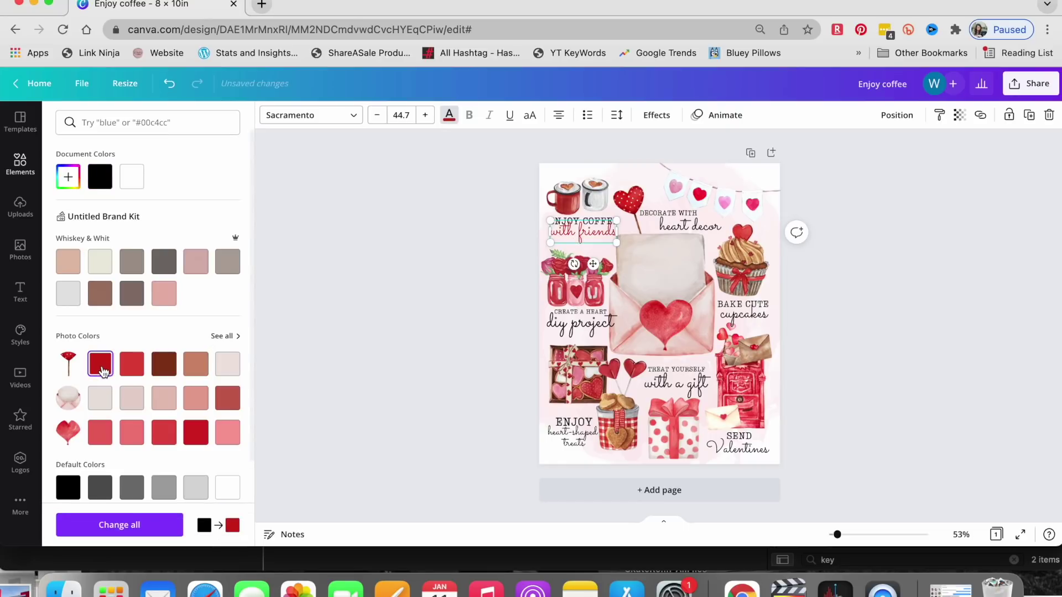
pyautogui.click(712, 224)
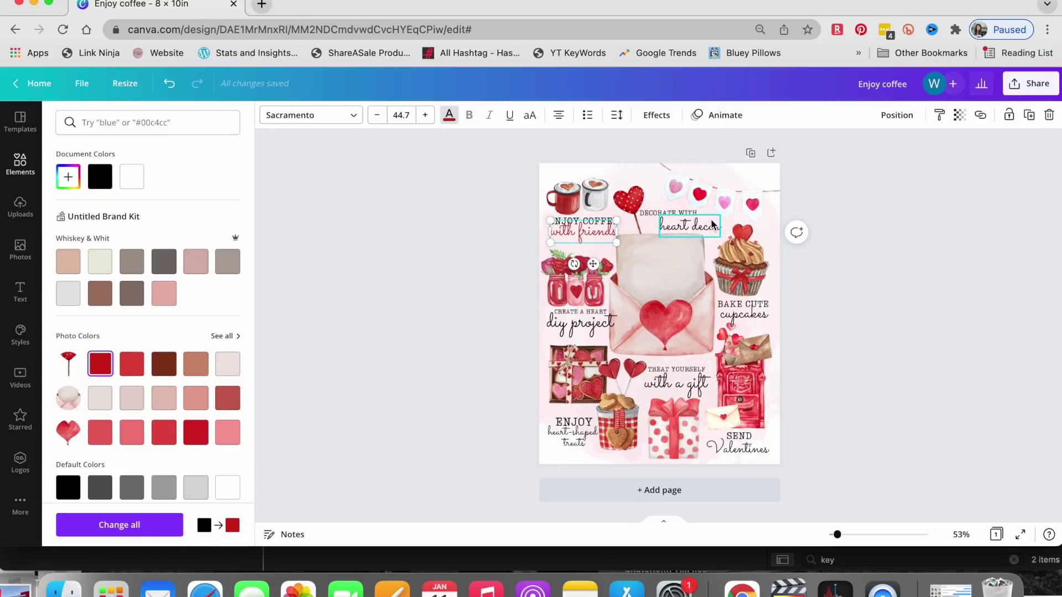
pyautogui.click(101, 363)
# Apply the same dark red to the script lines "diy project", "cupcakes" and "heart-shaped treats"
pyautogui.click(573, 327)
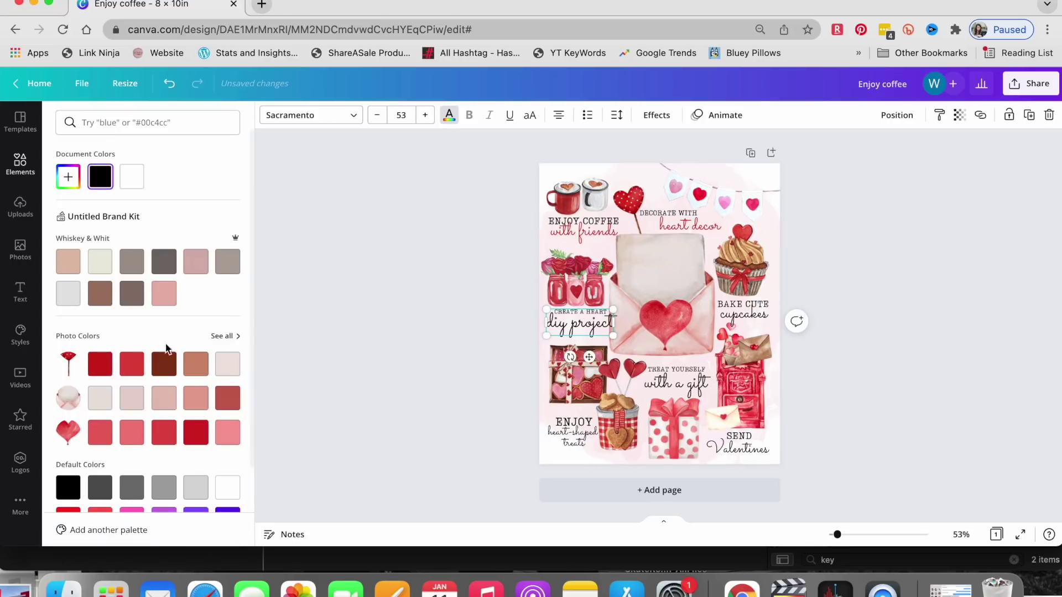
pyautogui.click(112, 365)
pyautogui.click(744, 310)
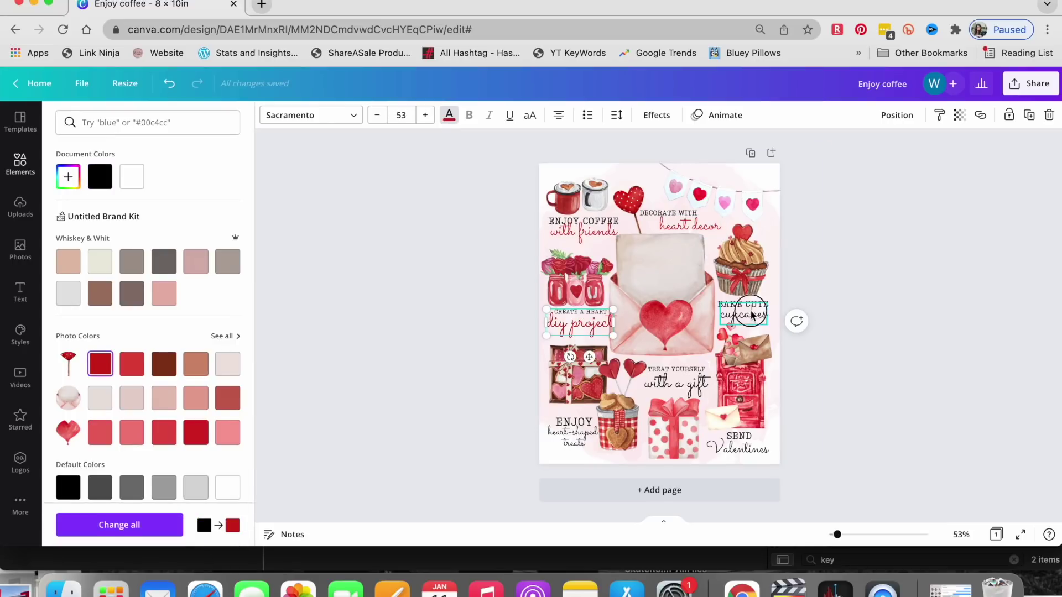
pyautogui.click(102, 365)
pyautogui.click(573, 439)
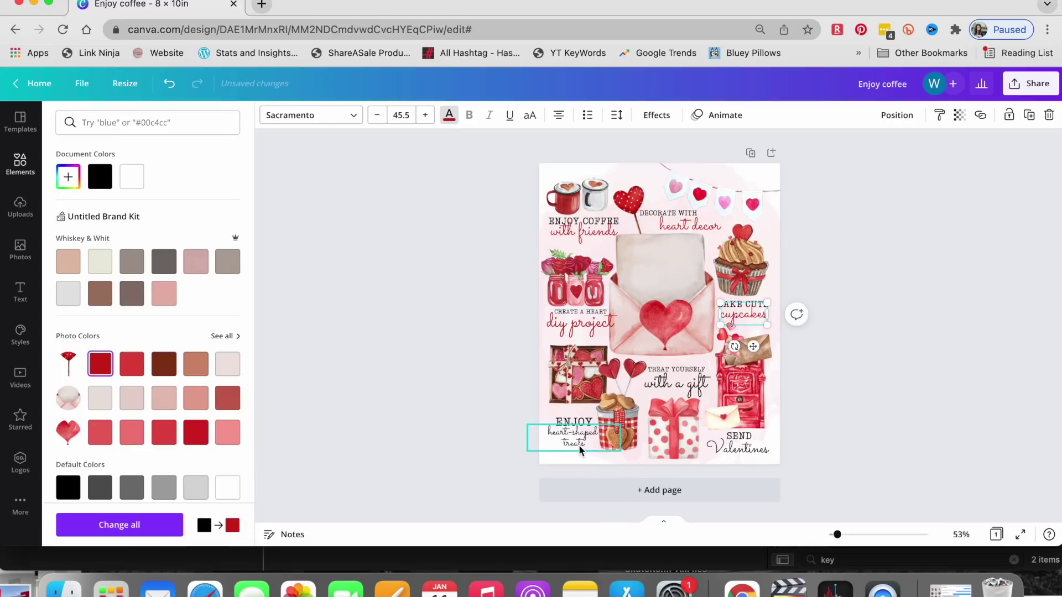
pyautogui.click(98, 370)
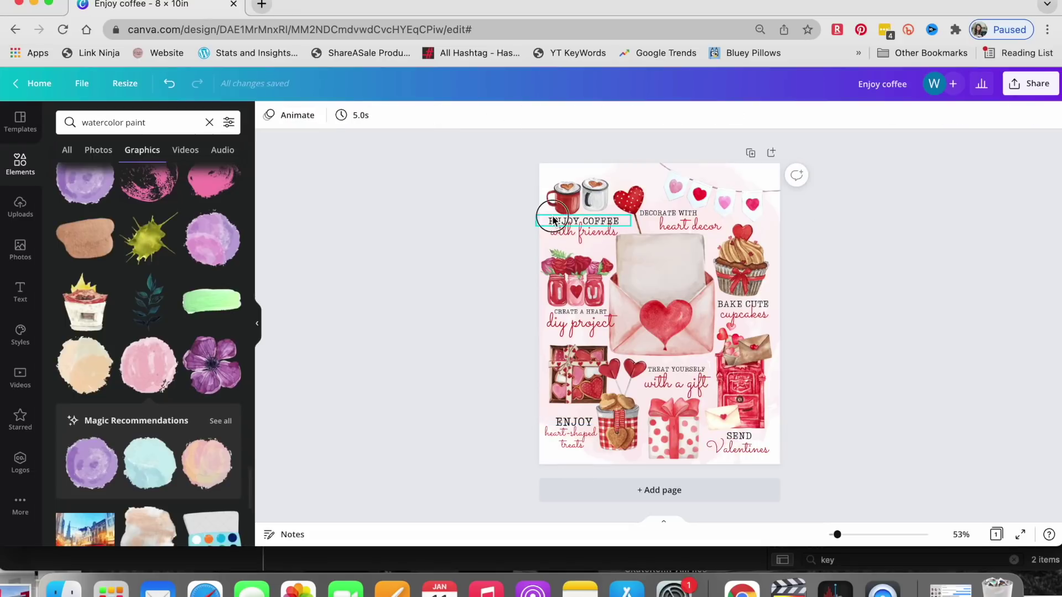
# Duplicate the "ENJOY COFFEE with friends" caption and place the copy on the open envelope's letter area
pyautogui.click(553, 220)
pyautogui.keyDown('shift'); pyautogui.click(554, 231); pyautogui.keyUp('shift')
pyautogui.press('super+d')
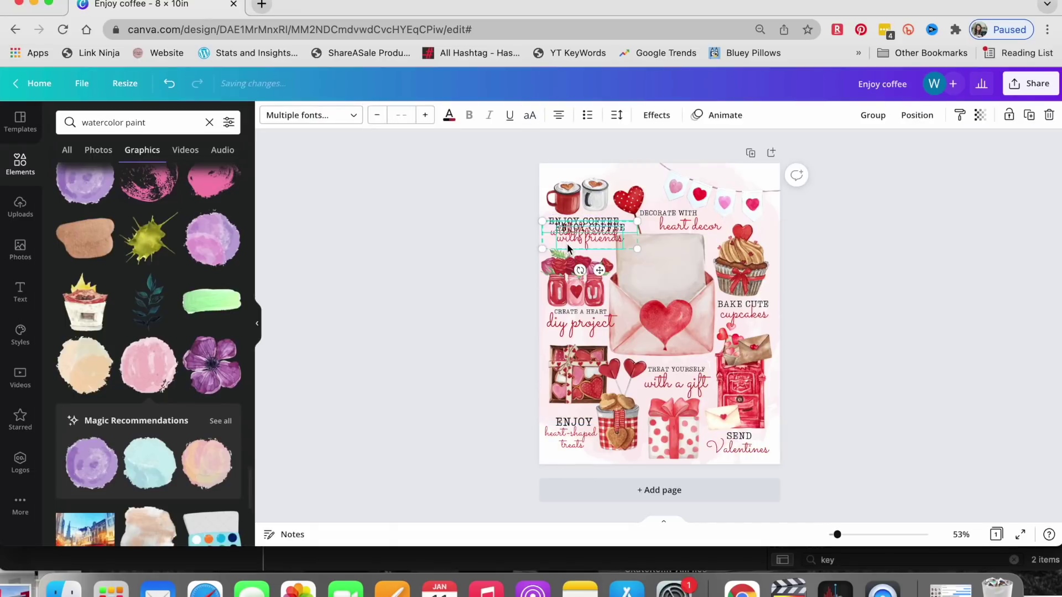
pyautogui.moveTo(567, 242); pyautogui.dragTo(638, 271)
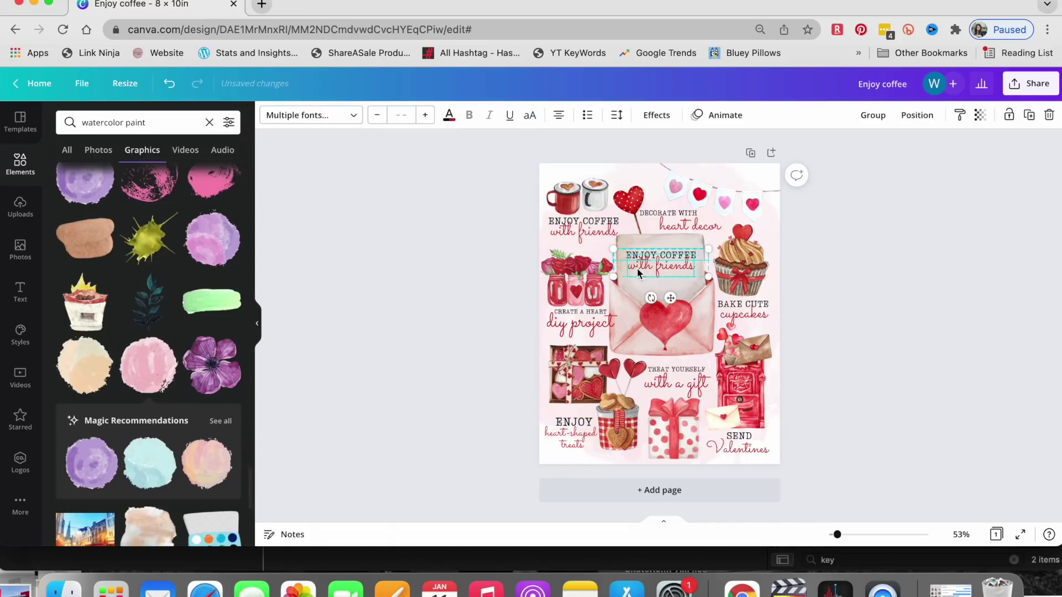
# Change the copied script line on the envelope to "checklist" and enlarge it to about font size 90.7
pyautogui.click(470, 267)
pyautogui.click(662, 267)
pyautogui.doubleClick(661, 271)
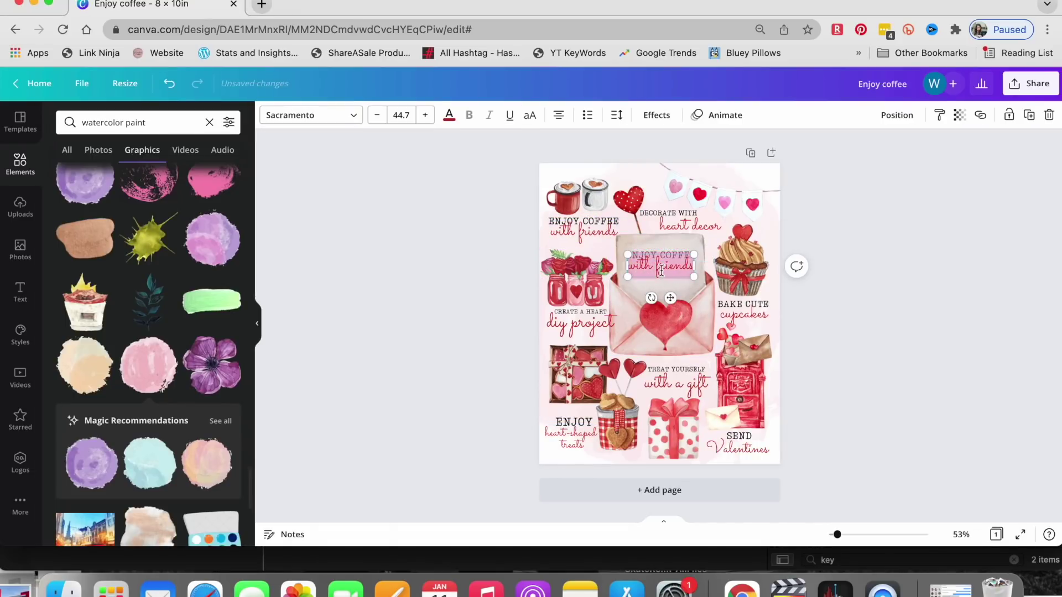
pyautogui.write('checklist')
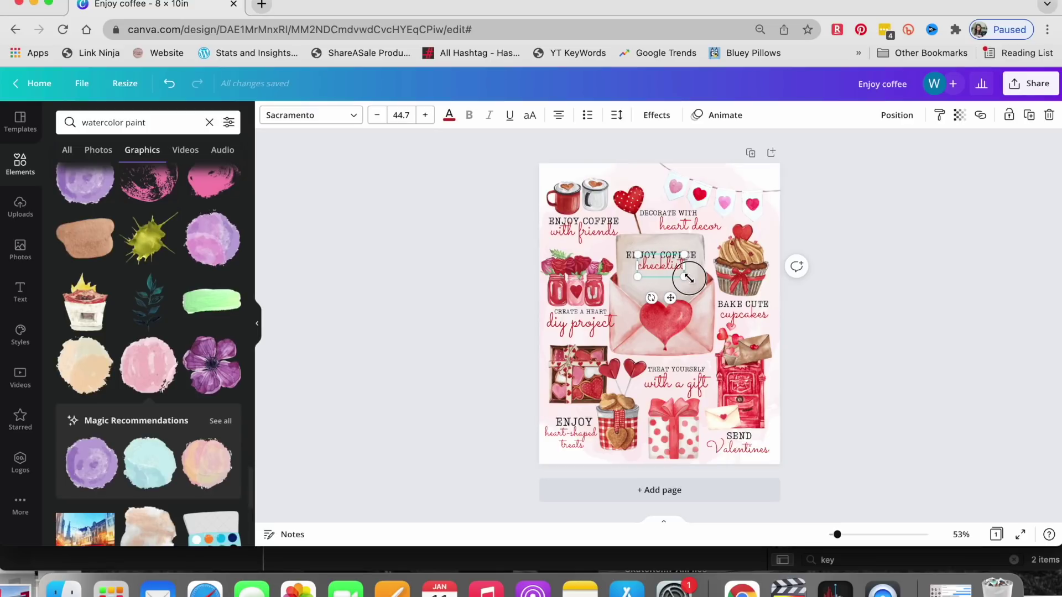
pyautogui.moveTo(688, 278); pyautogui.dragTo(732, 300)
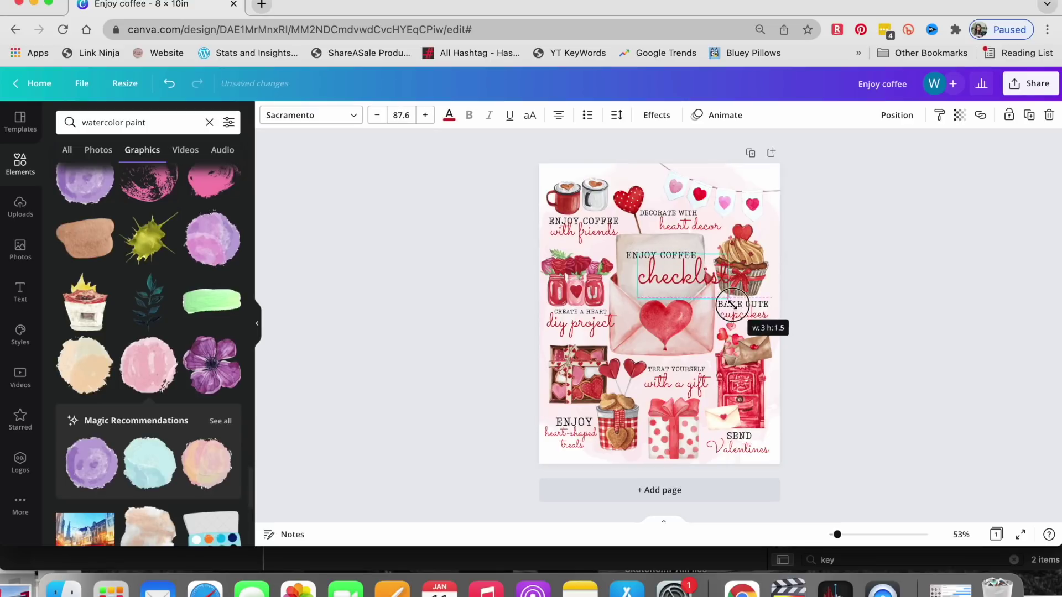
pyautogui.click(882, 306)
pyautogui.click(657, 282)
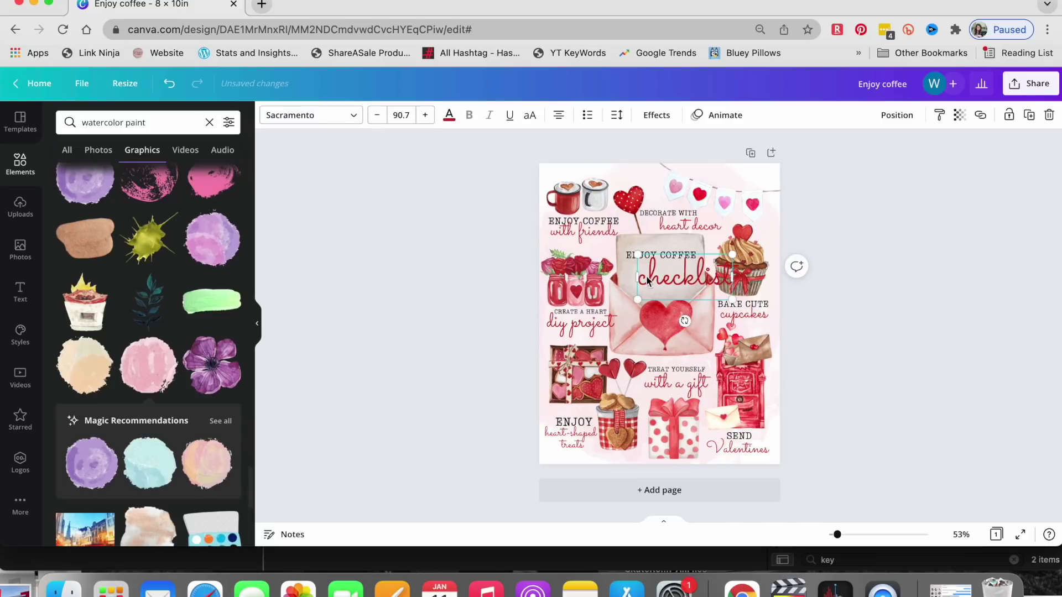
# Capitalise the first letter of "checklist" on the envelope and adjust the script line to fit
pyautogui.click(645, 277)
pyautogui.press('BackSpace')
pyautogui.write('C')
pyautogui.moveTo(745, 254); pyautogui.dragTo(668, 278)
pyautogui.click(875, 261)
# Change the typewriter line on the envelope to "ACTIVITIES" and nudge the "Valentine's Day" title above it
pyautogui.click(657, 257)
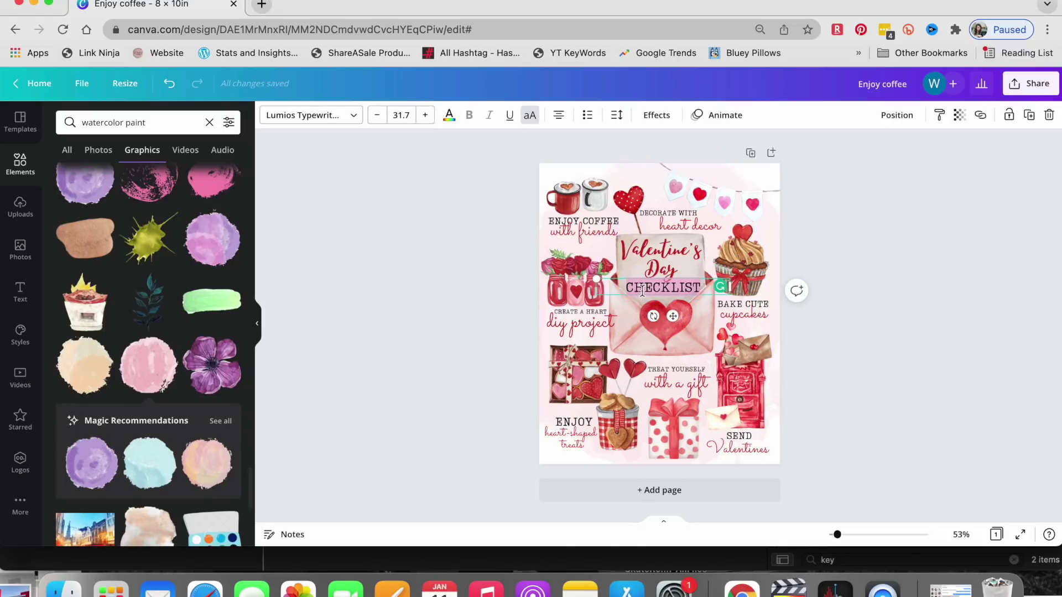
pyautogui.write('ACTIV')
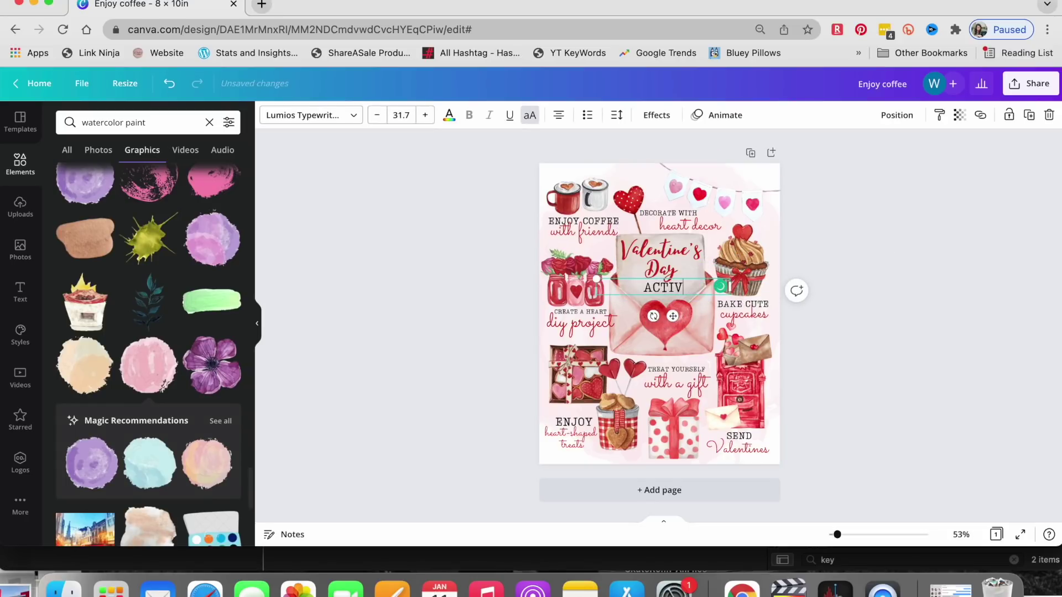
pyautogui.write('ITIES')
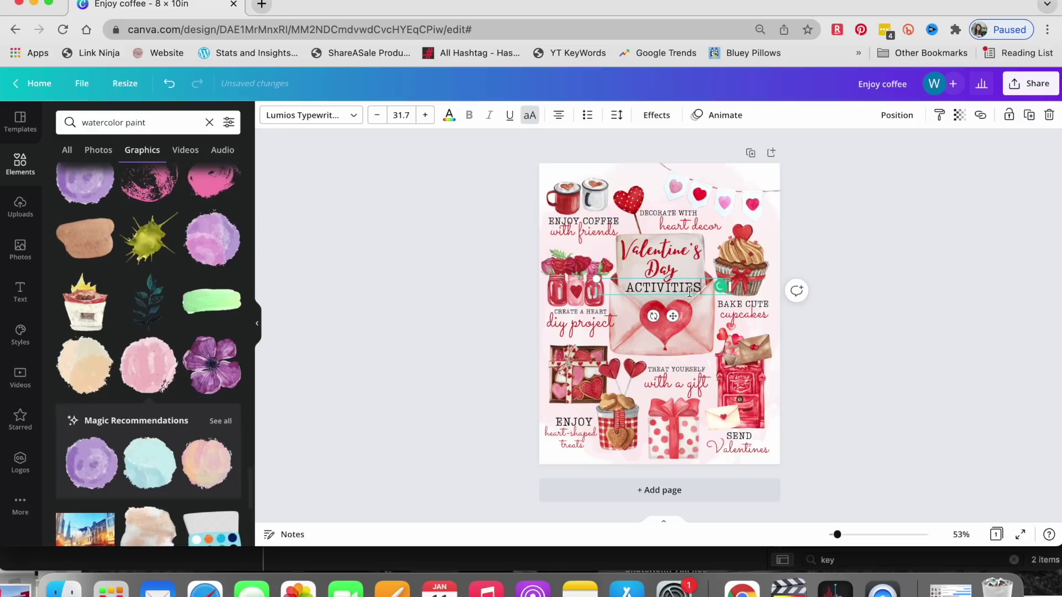
pyautogui.click(664, 262)
pyautogui.moveTo(664, 262); pyautogui.dragTo(663, 260)
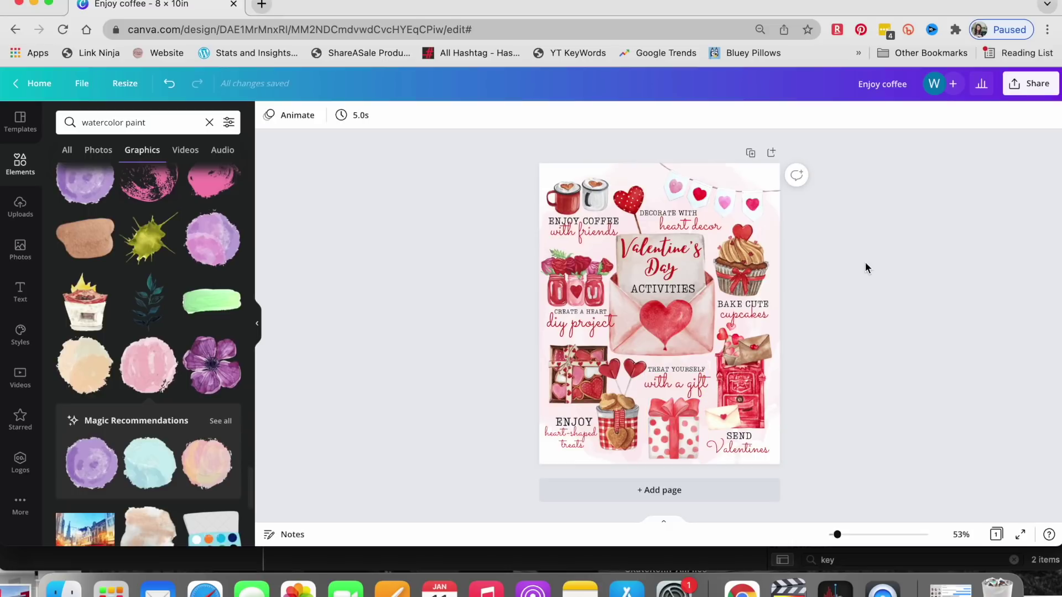
# Open the design's download settings and review the available file types, keeping PNG selected
pyautogui.click(1030, 83)
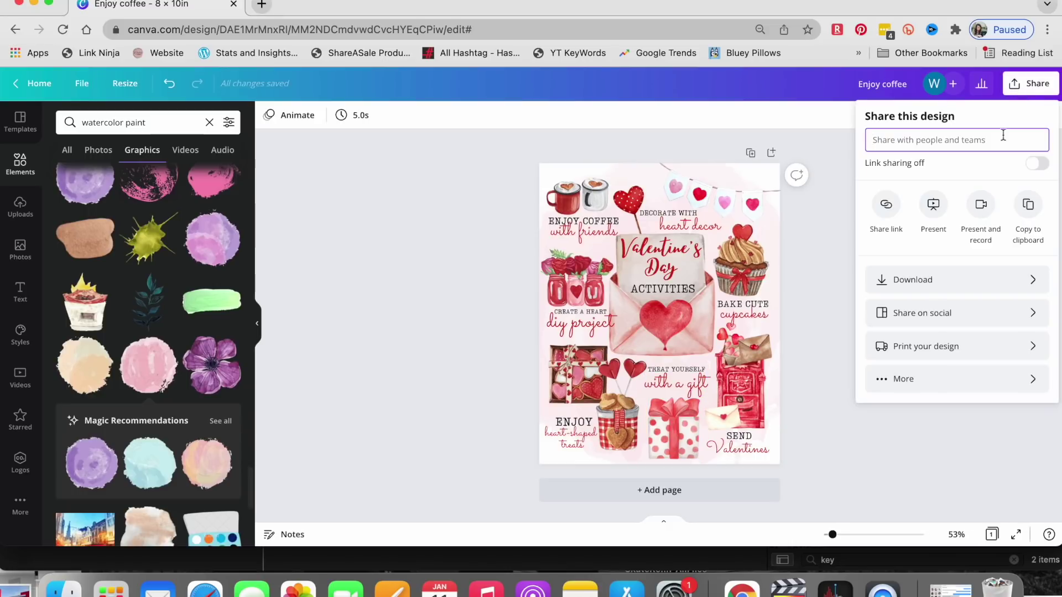
pyautogui.click(912, 281)
pyautogui.click(952, 173)
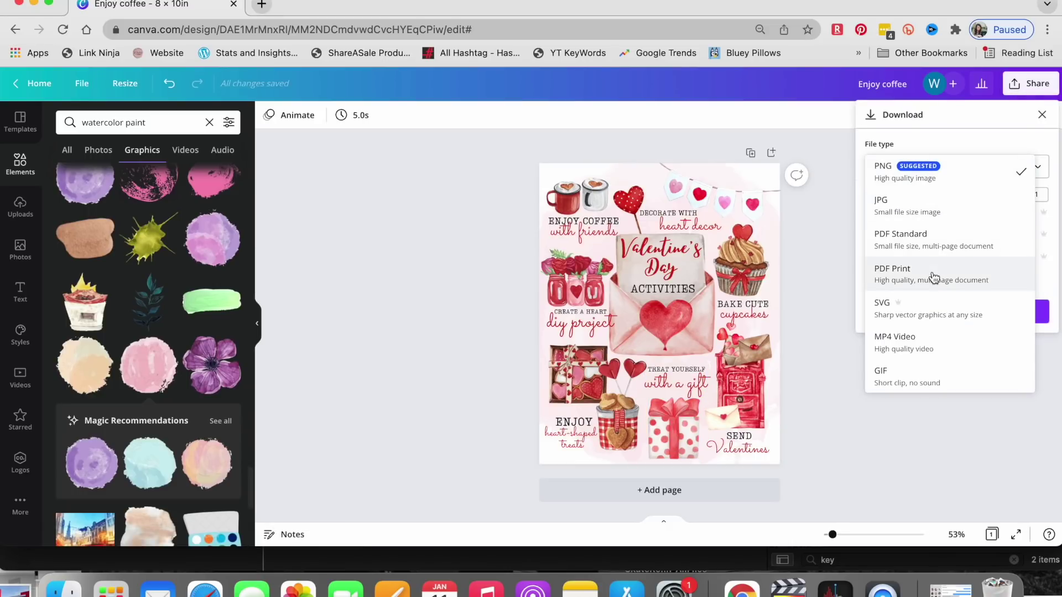
pyautogui.click(827, 235)
pyautogui.click(827, 227)
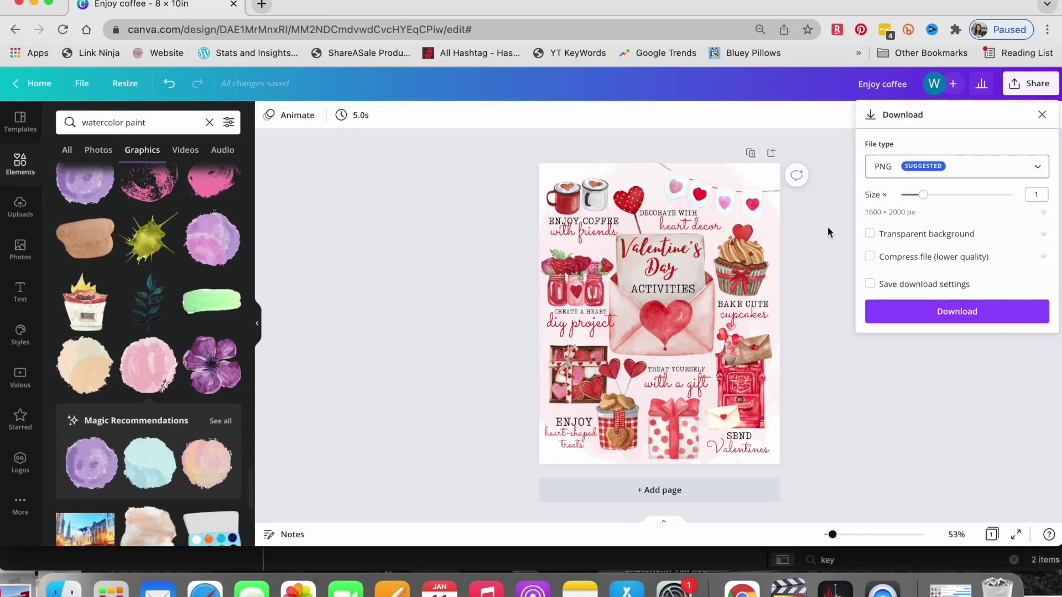
# Create a 5 × 7 in copy of the design and try a small shift of all its elements together
pyautogui.click(1022, 98)
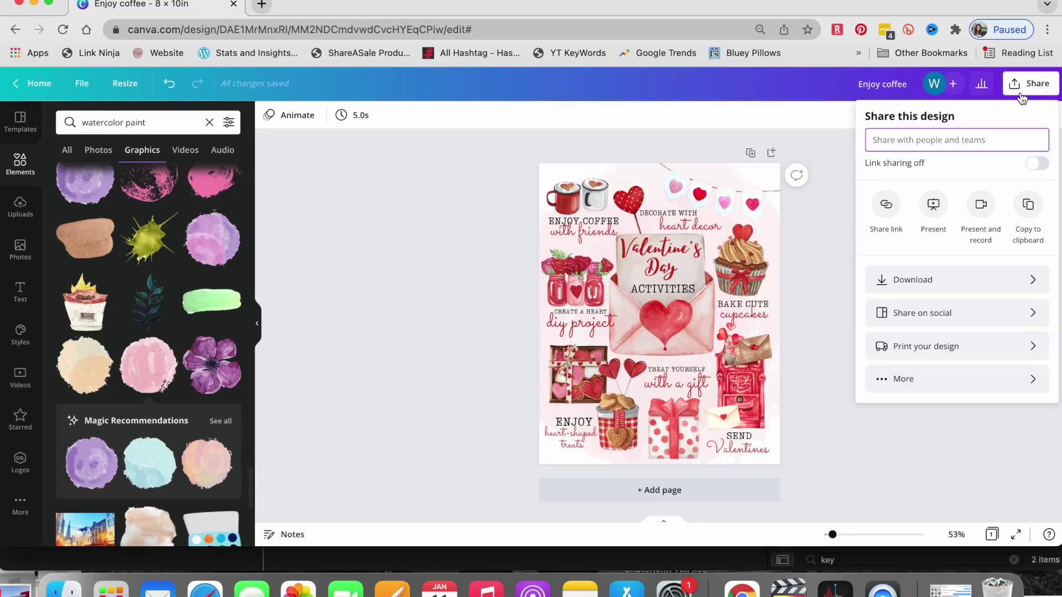
pyautogui.click(1021, 97)
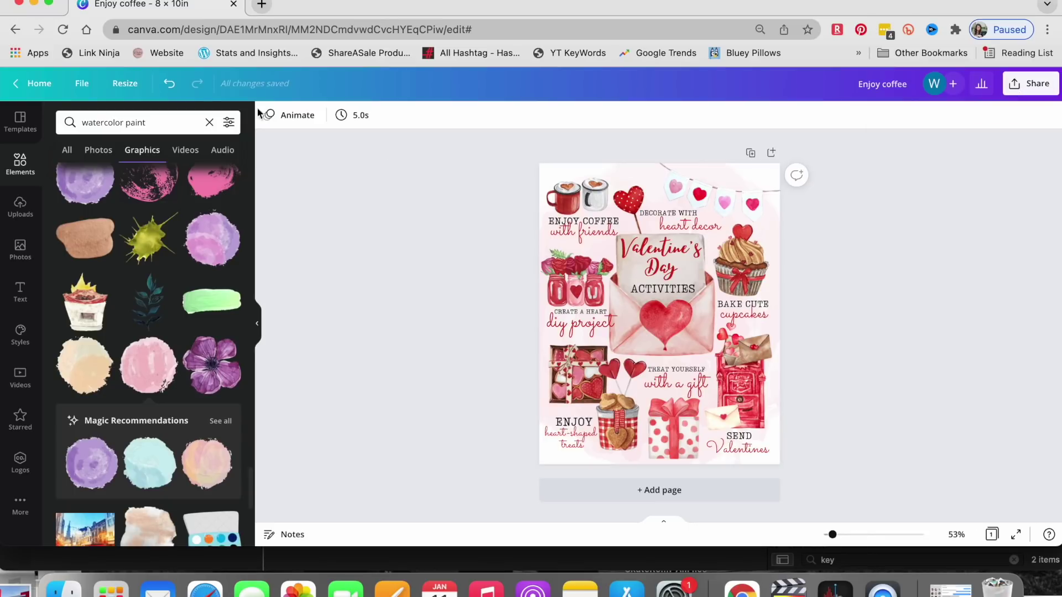
pyautogui.click(118, 84)
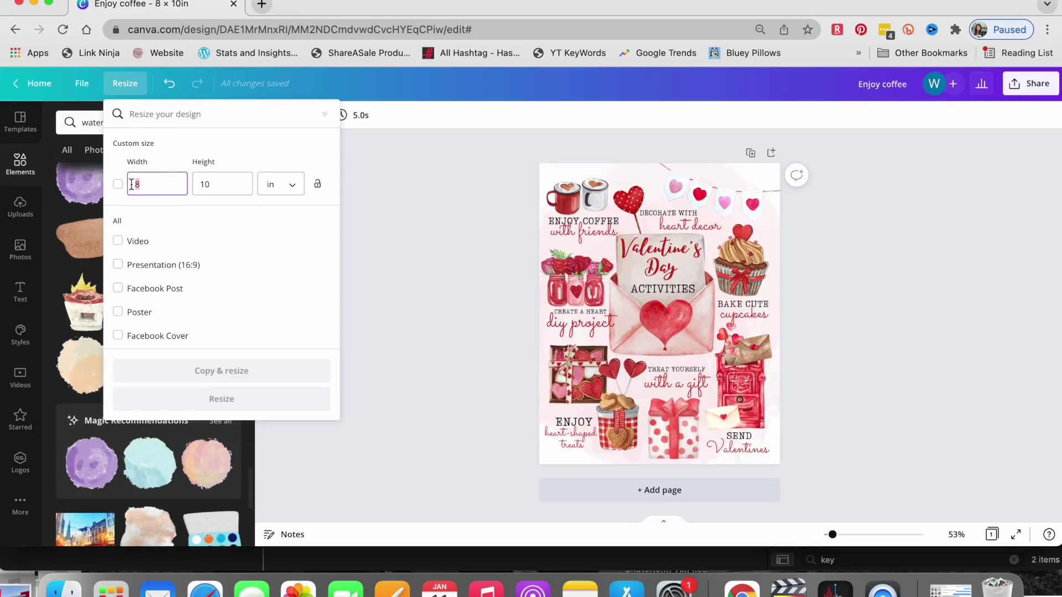
pyautogui.write('5')
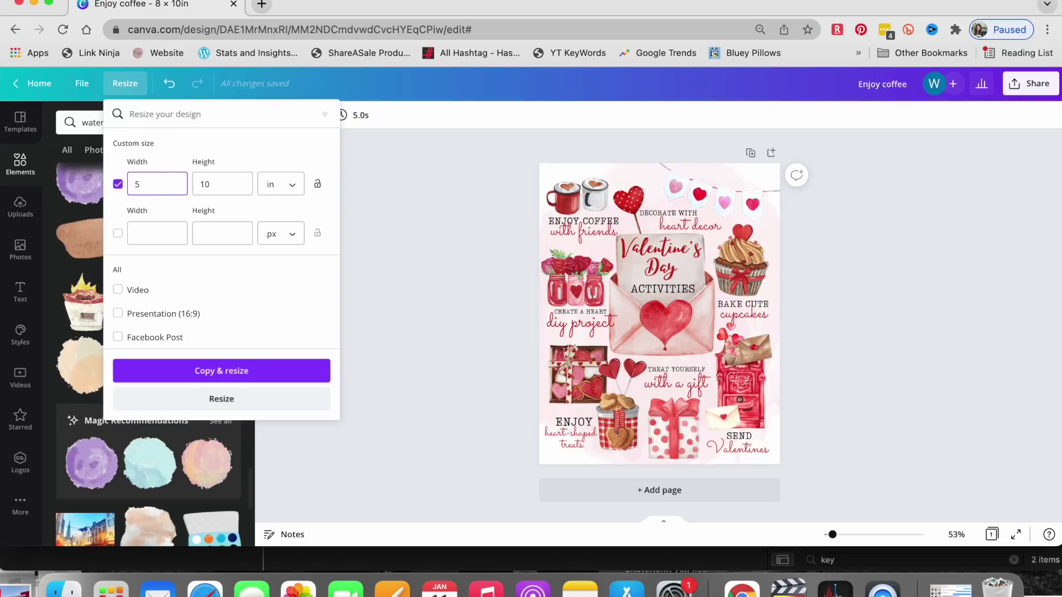
pyautogui.press('Tab')
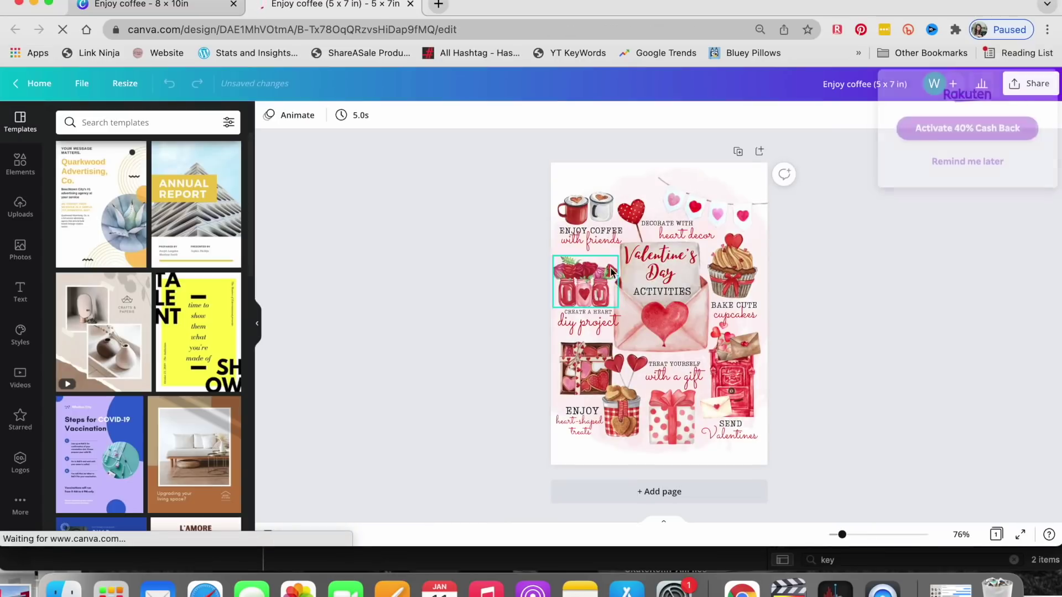
pyautogui.moveTo(824, 429); pyautogui.dragTo(570, 198)
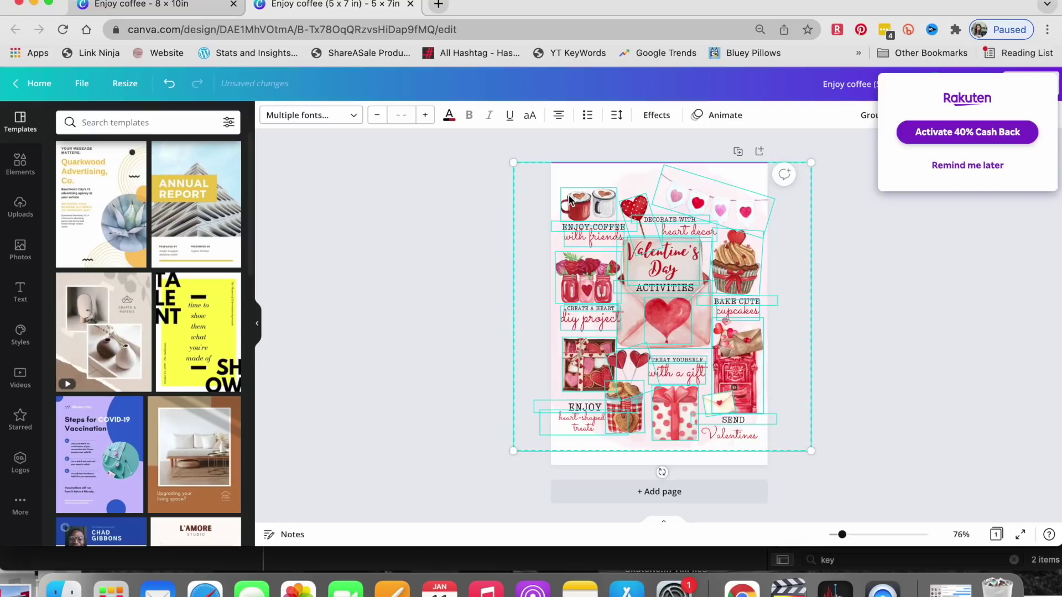
pyautogui.press('super+z')
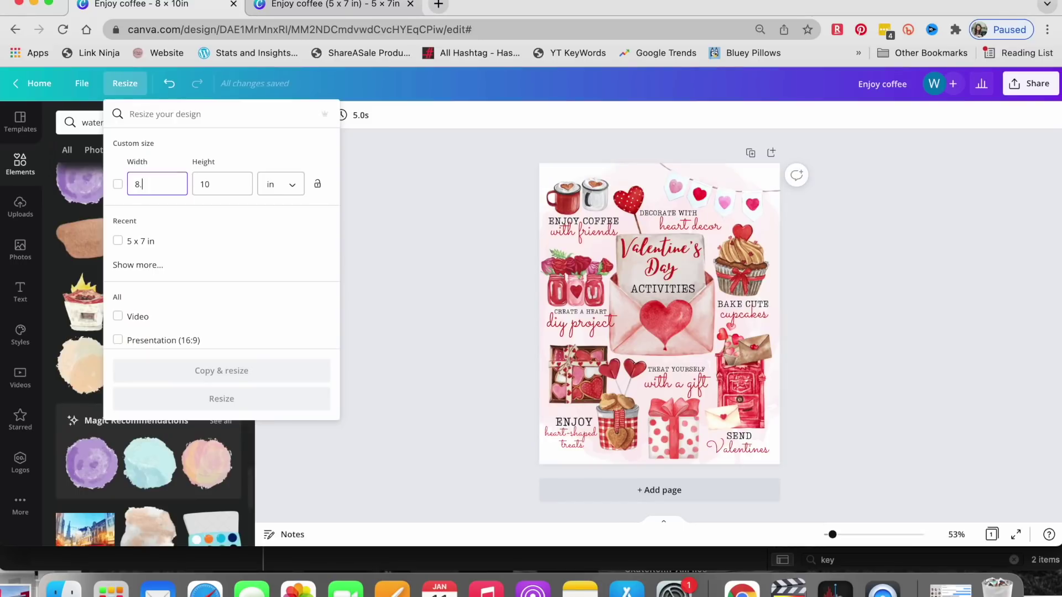
# Create an 8.5 × 11 in copy of the original design and enlarge its pink watercolor background beyond the page edges
pyautogui.write('5')
pyautogui.press('Tab')
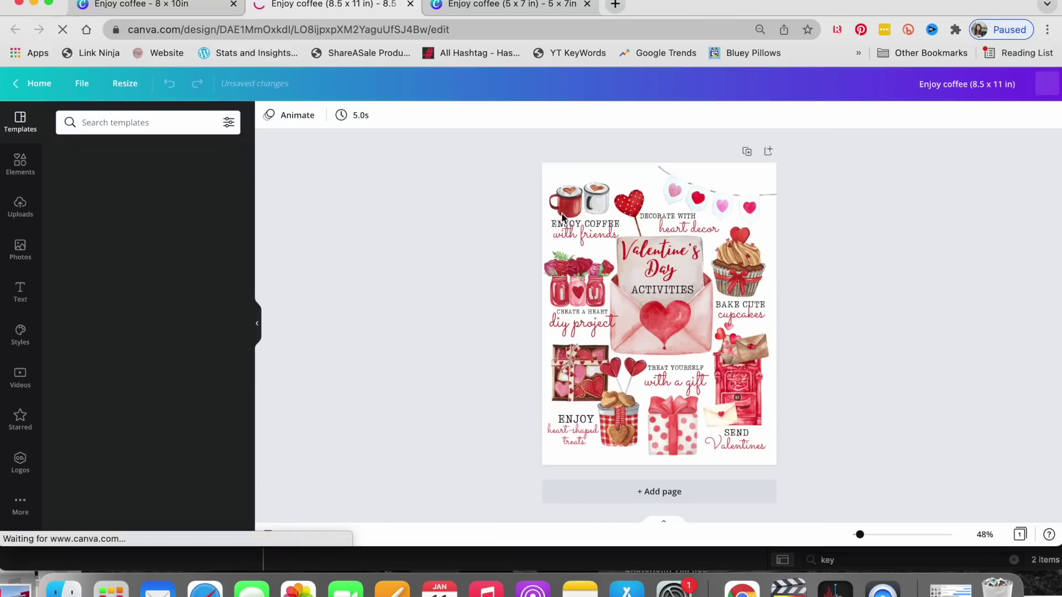
pyautogui.click(521, 181)
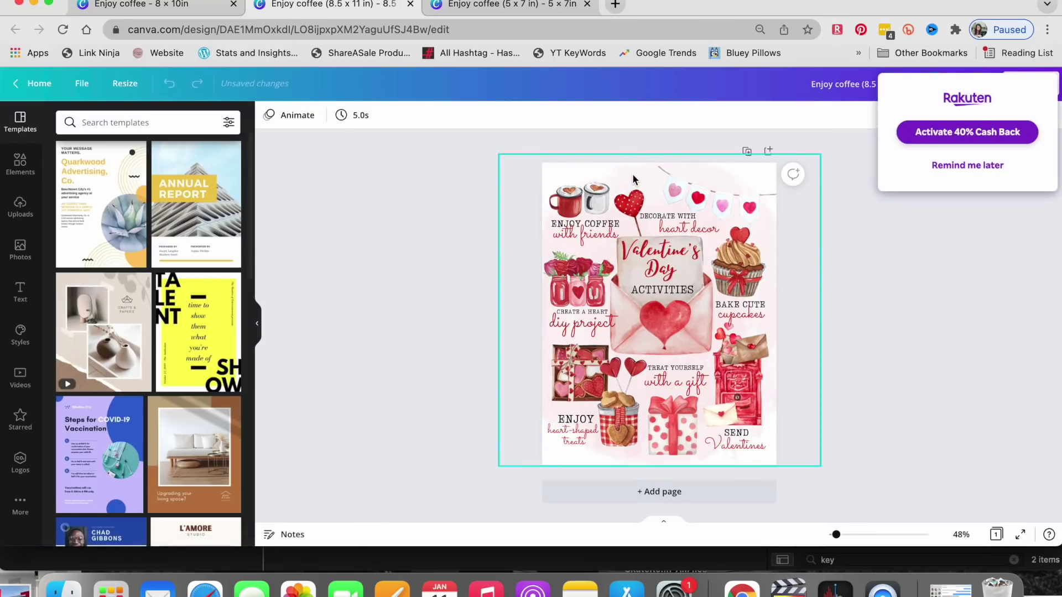
pyautogui.moveTo(497, 153)
pyautogui.mouseDown()
pyautogui.moveTo(477, 147)
pyautogui.moveTo(484, 140)
pyautogui.mouseUp()
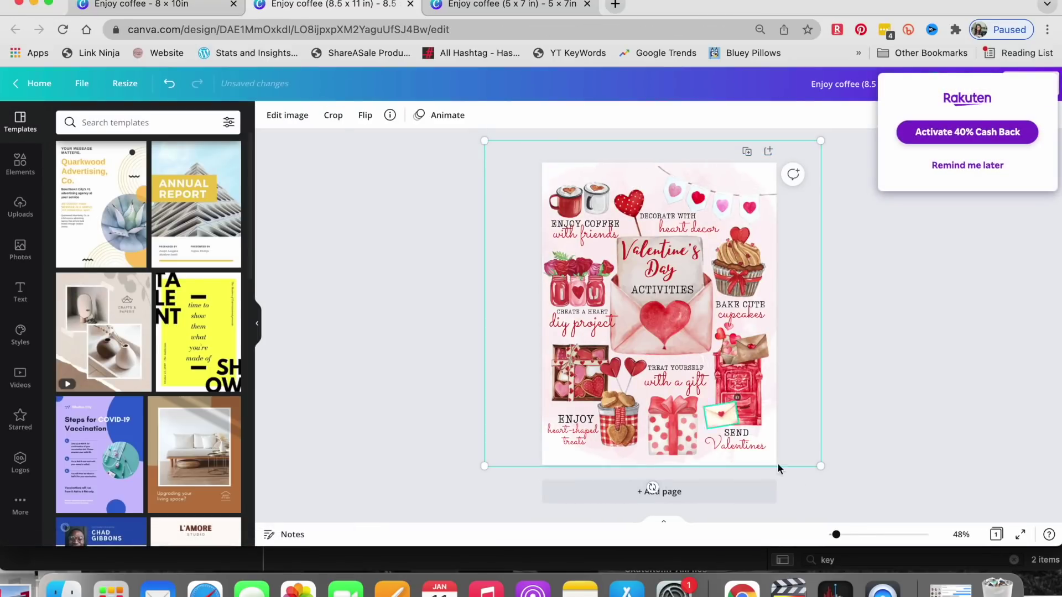
pyautogui.moveTo(810, 469); pyautogui.dragTo(839, 476)
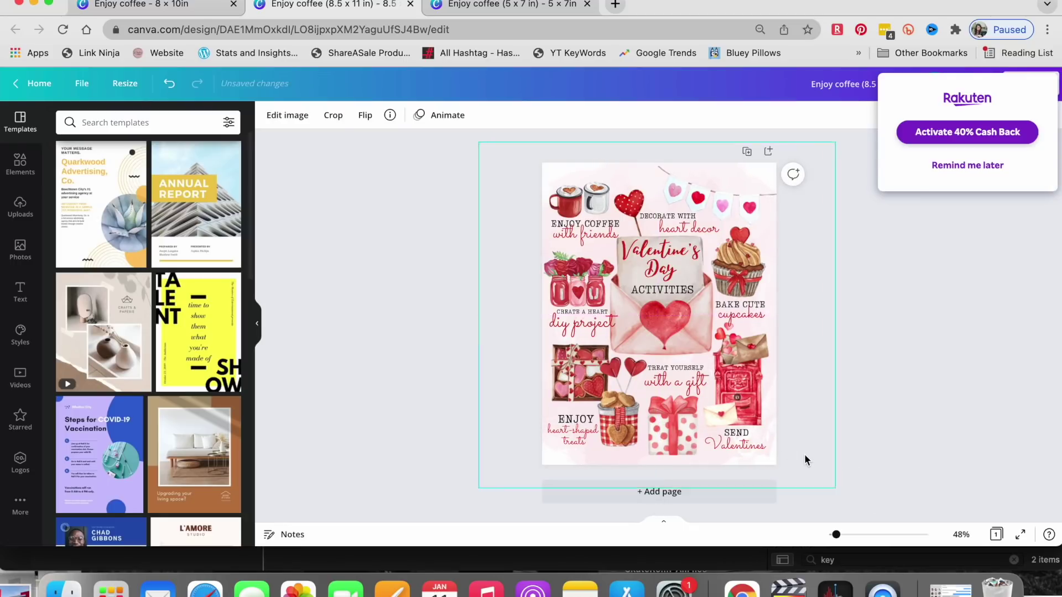
# Move the mailbox, small envelope and "SEND Valentines" caption together slightly down towards the page's lower edge
pyautogui.click(745, 451)
pyautogui.keyDown('shift'); pyautogui.click(737, 432); pyautogui.keyUp('shift')
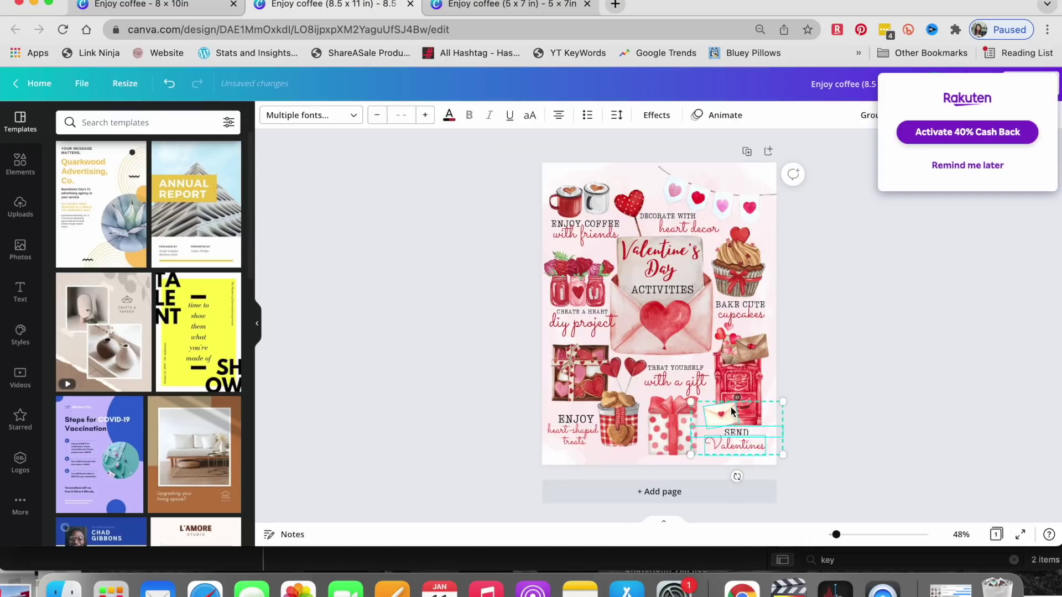
pyautogui.keyDown('shift'); pyautogui.click(740, 394); pyautogui.keyUp('shift')
pyautogui.moveTo(740, 394); pyautogui.dragTo(742, 403)
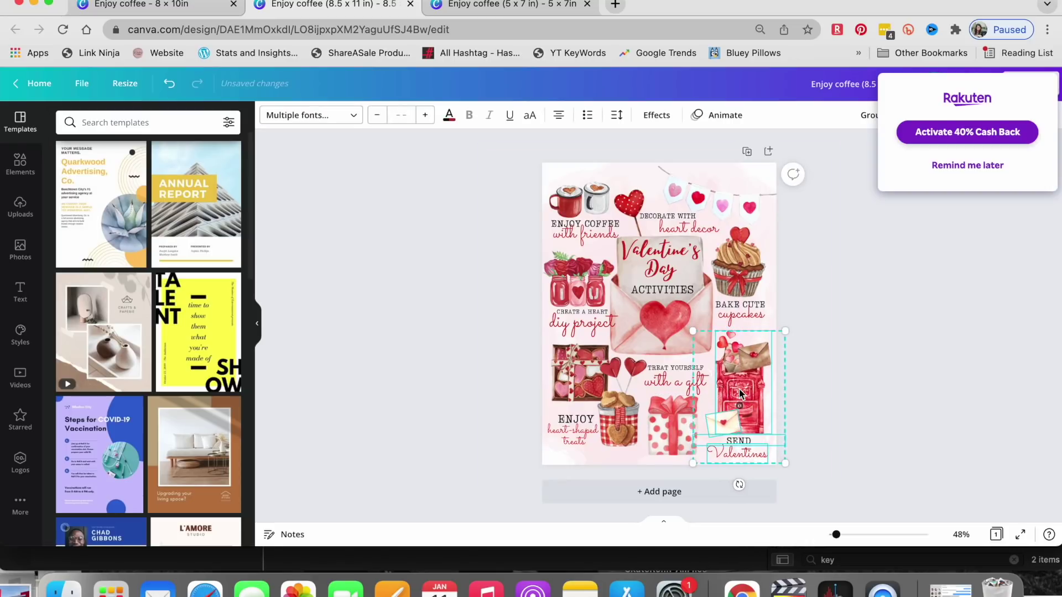
# Shift the heart banner, the heart on a stick and the two-line "DECORATE WITH heart decor" caption slightly up
pyautogui.click(709, 197)
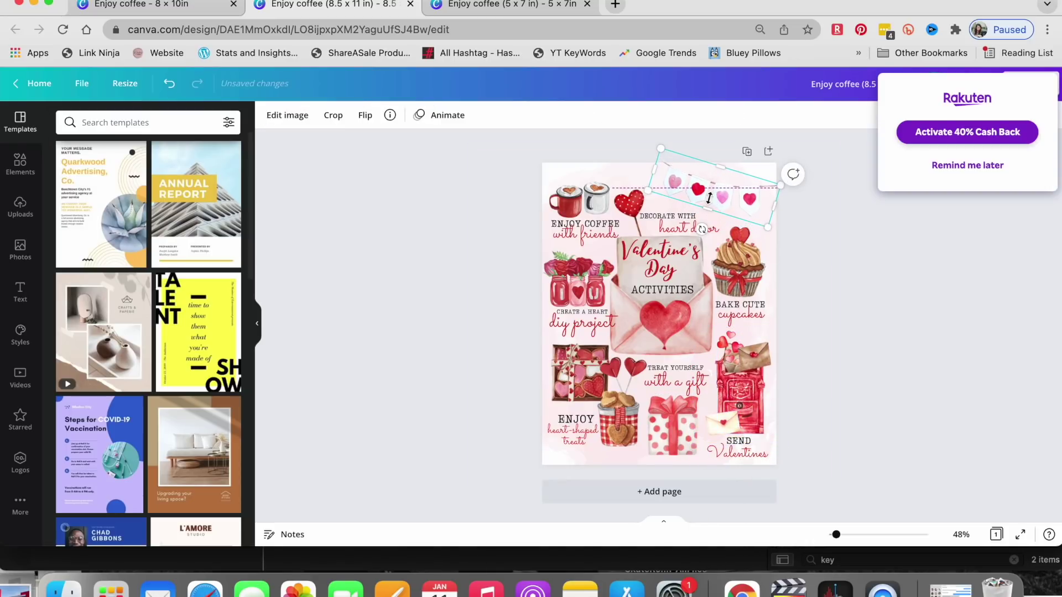
pyautogui.click(640, 204)
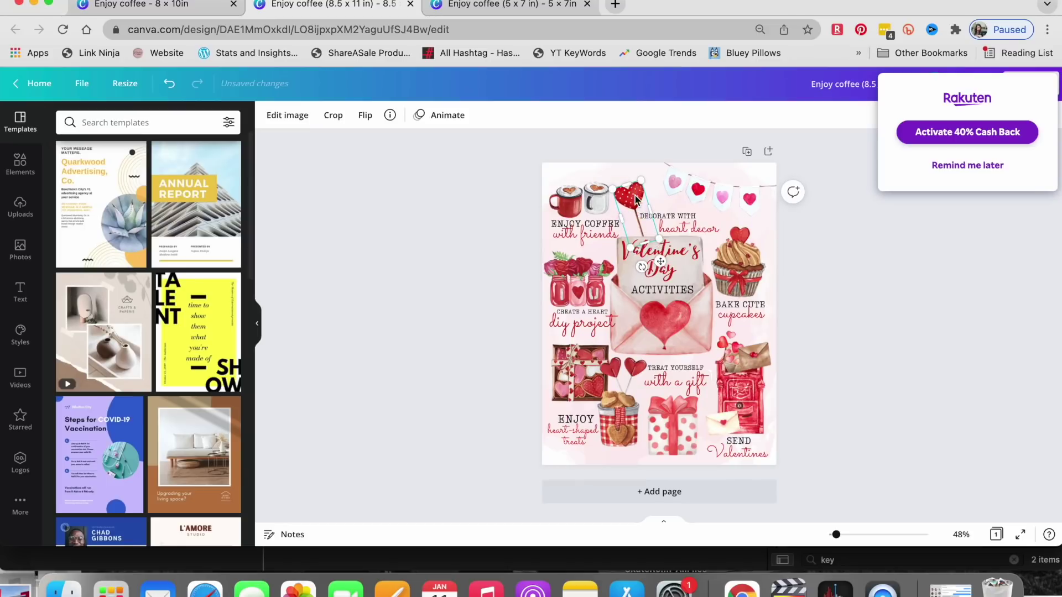
pyautogui.click(686, 226)
pyautogui.keyDown('shift'); pyautogui.click(683, 217); pyautogui.keyUp('shift')
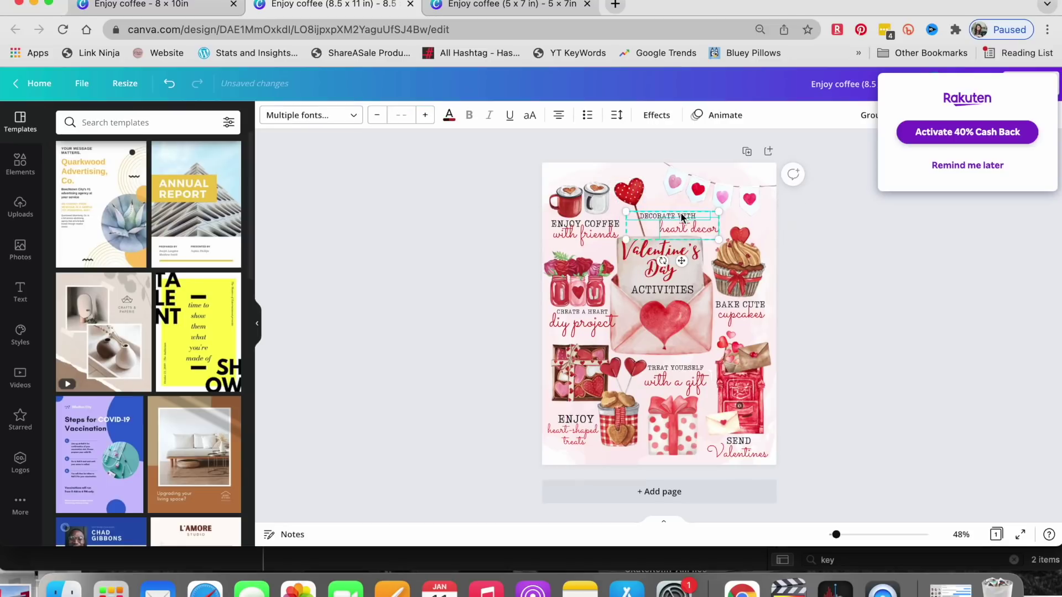
pyautogui.moveTo(682, 221); pyautogui.dragTo(681, 212)
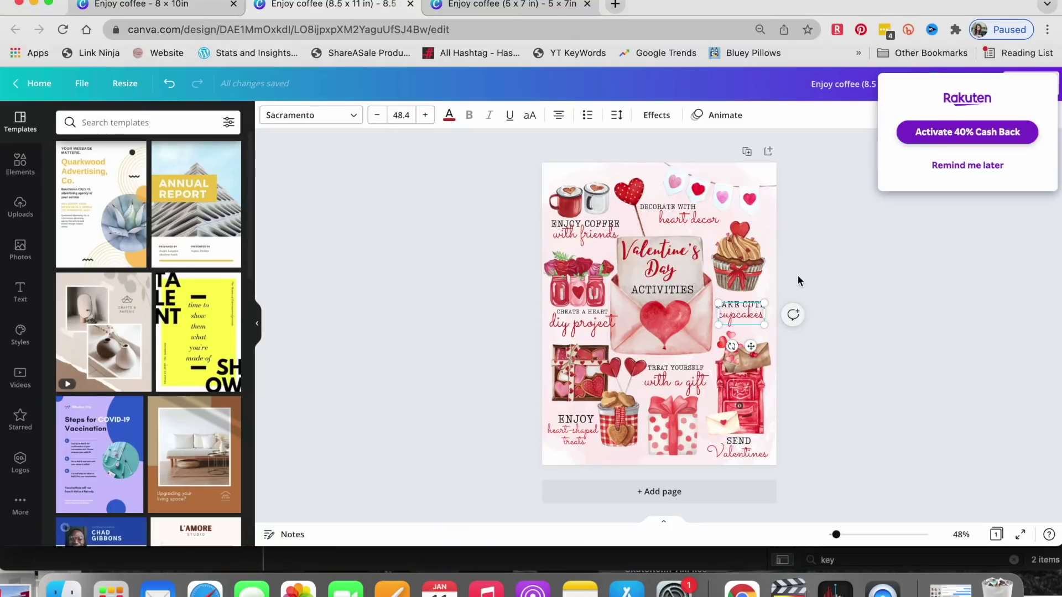
# Select both lines of the "BAKE CUTE cupcakes" caption beneath the cupcake
pyautogui.click(798, 274)
pyautogui.click(757, 304)
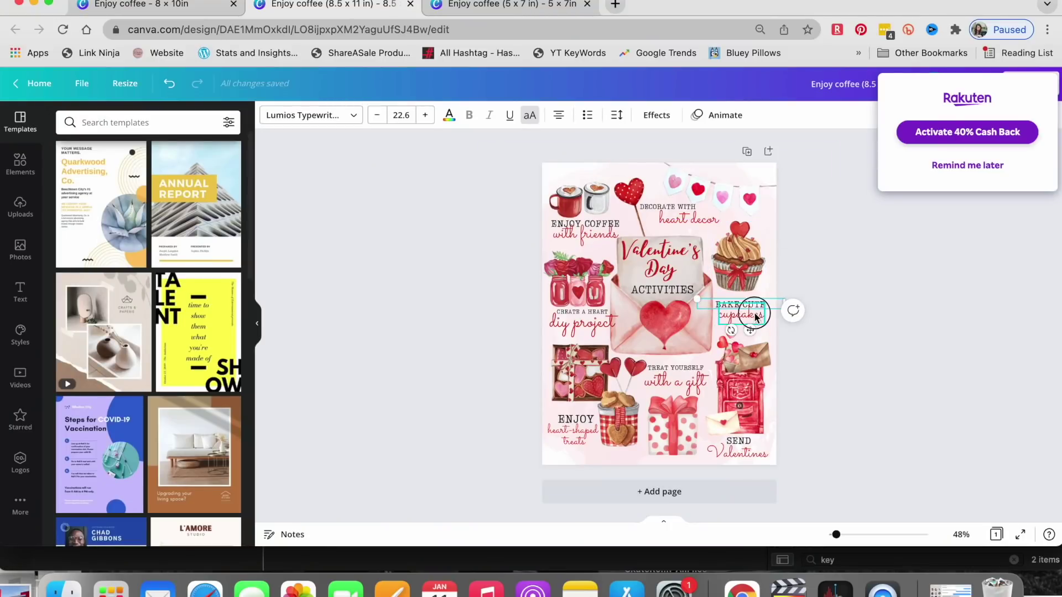